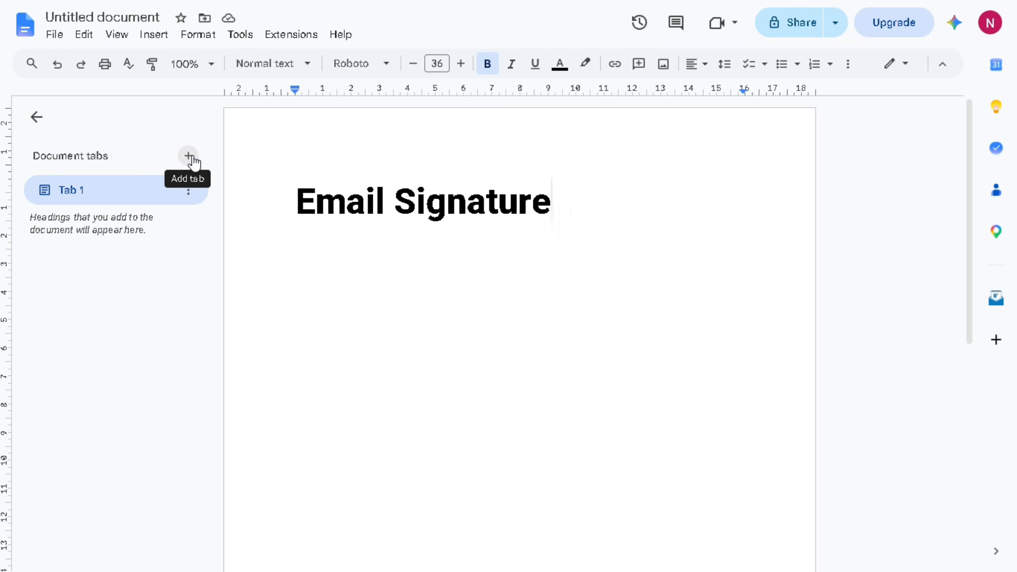
# Add Tab 2, insert a 2x1 table there, and drag its left column narrower
pyautogui.click(193, 161)
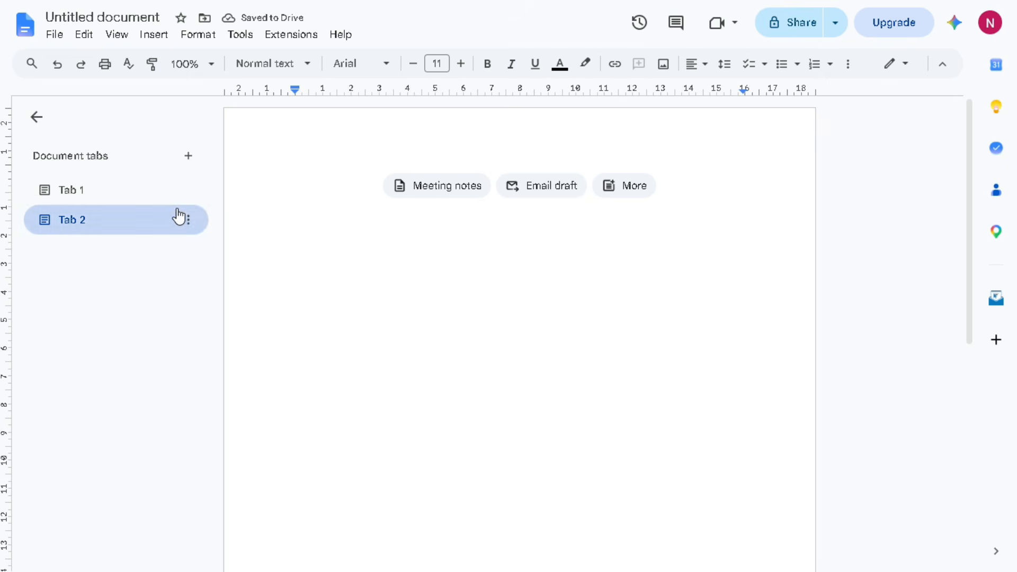
pyautogui.click(154, 35)
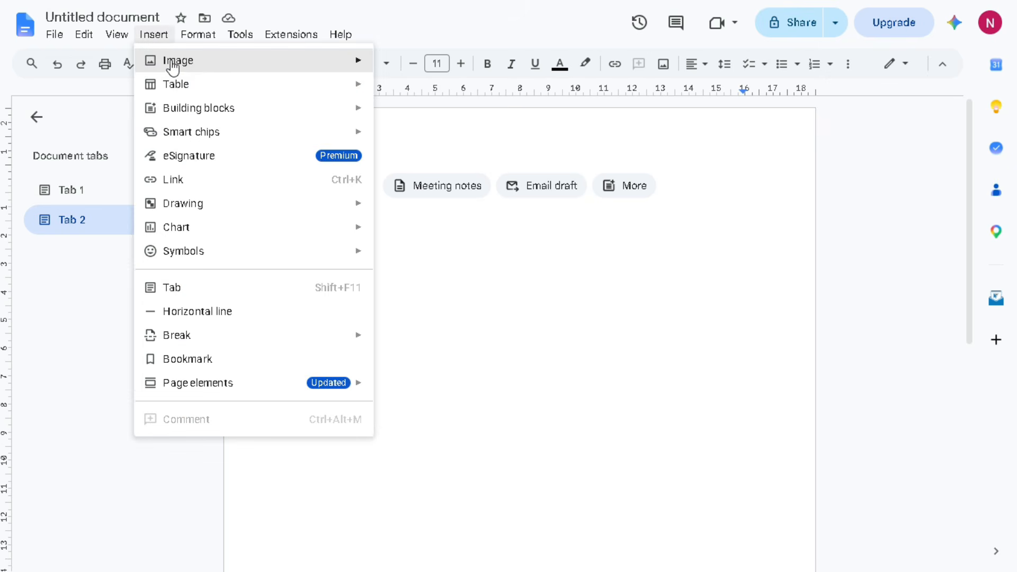
pyautogui.moveTo(302, 94)
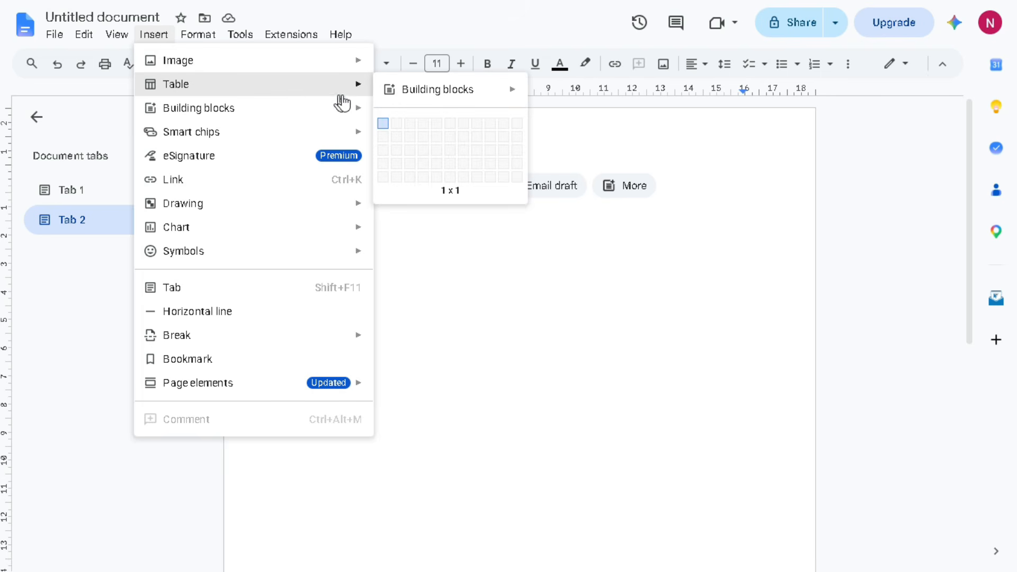
pyautogui.moveTo(352, 92)
pyautogui.click(396, 125)
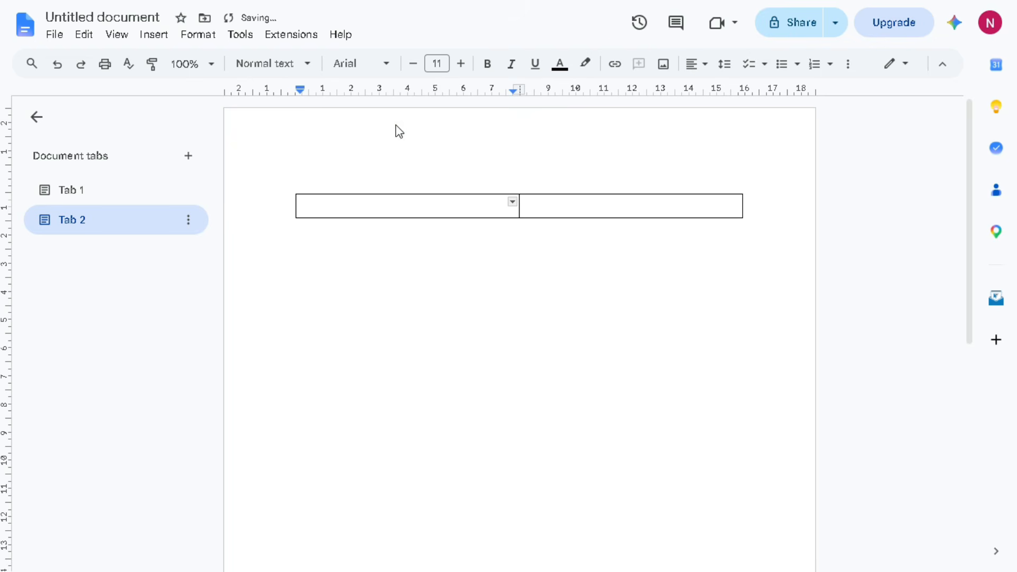
pyautogui.moveTo(520, 208); pyautogui.dragTo(445, 334)
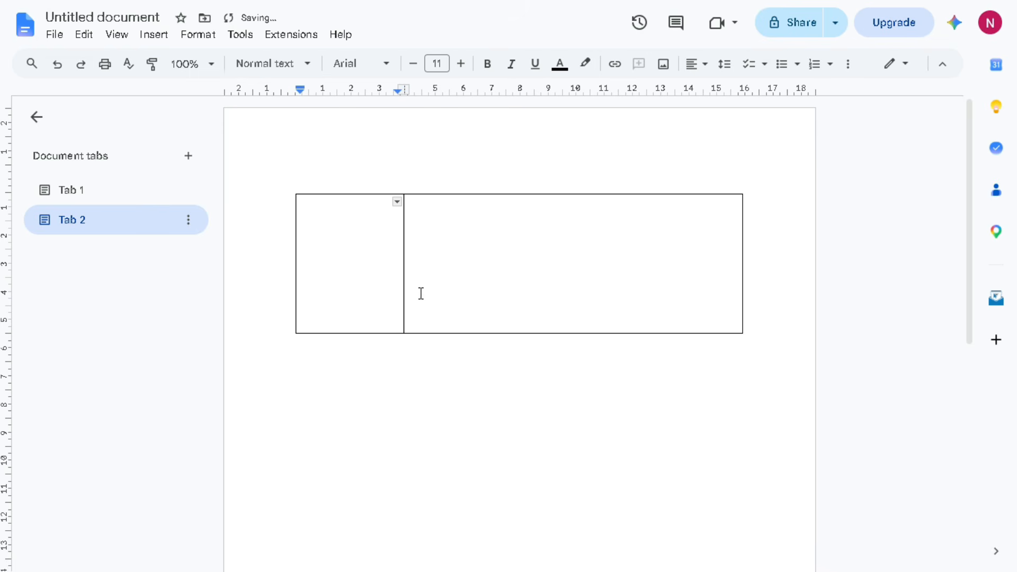
pyautogui.moveTo(403, 273); pyautogui.dragTo(410, 275)
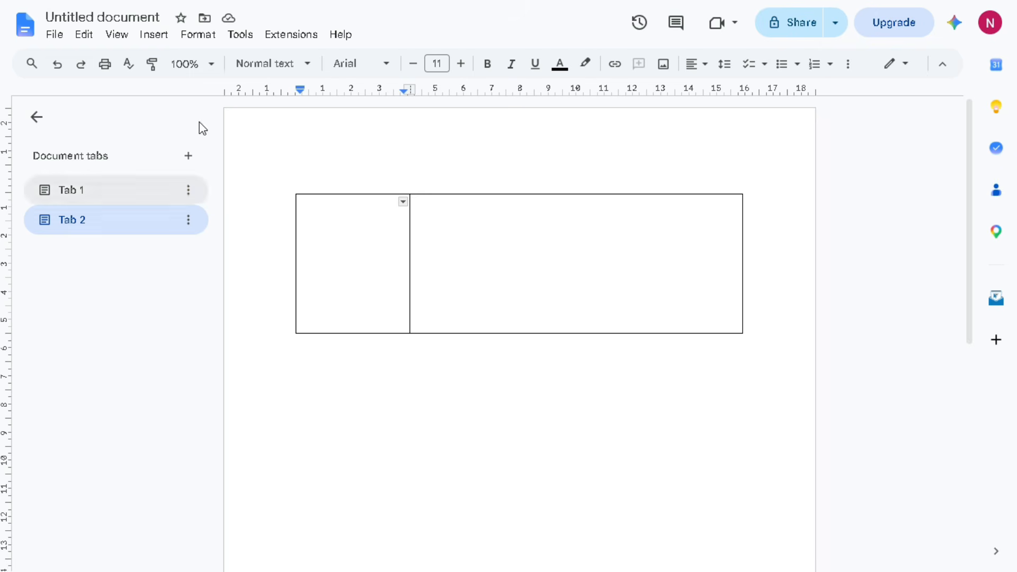
# Upload the 'email signature' photo from the computer into the table's left cell
pyautogui.click(157, 36)
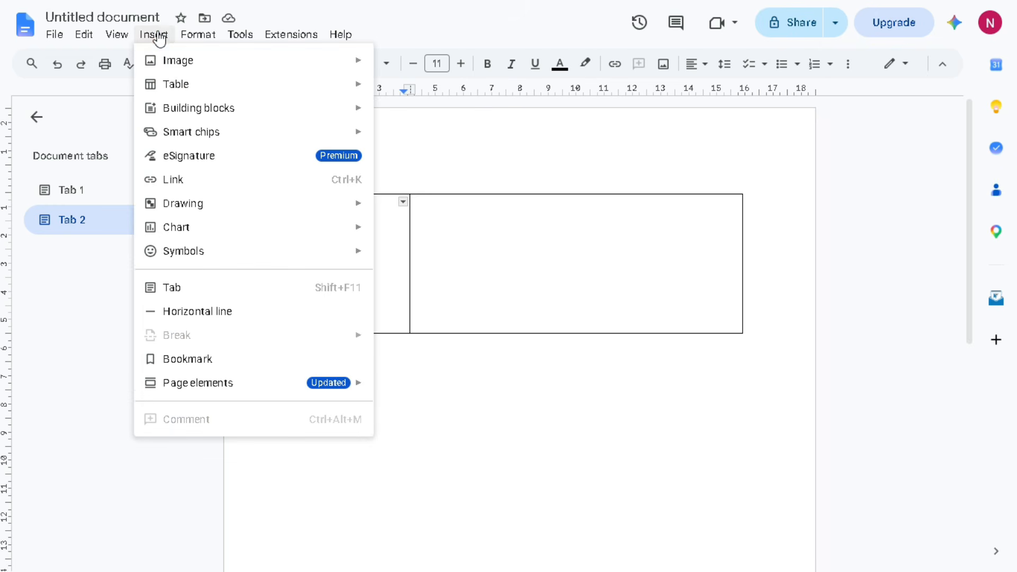
pyautogui.moveTo(166, 61)
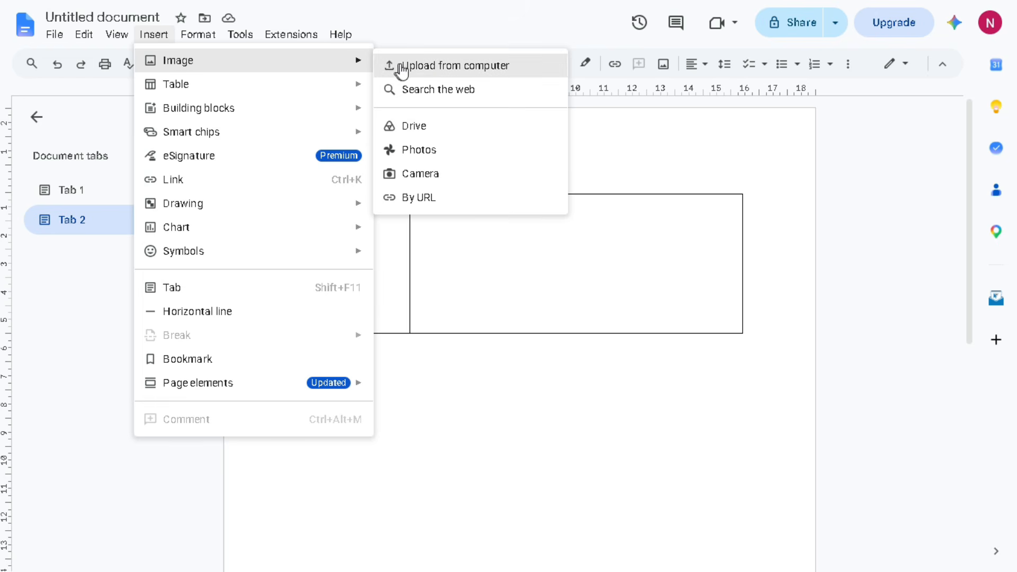
pyautogui.click(431, 69)
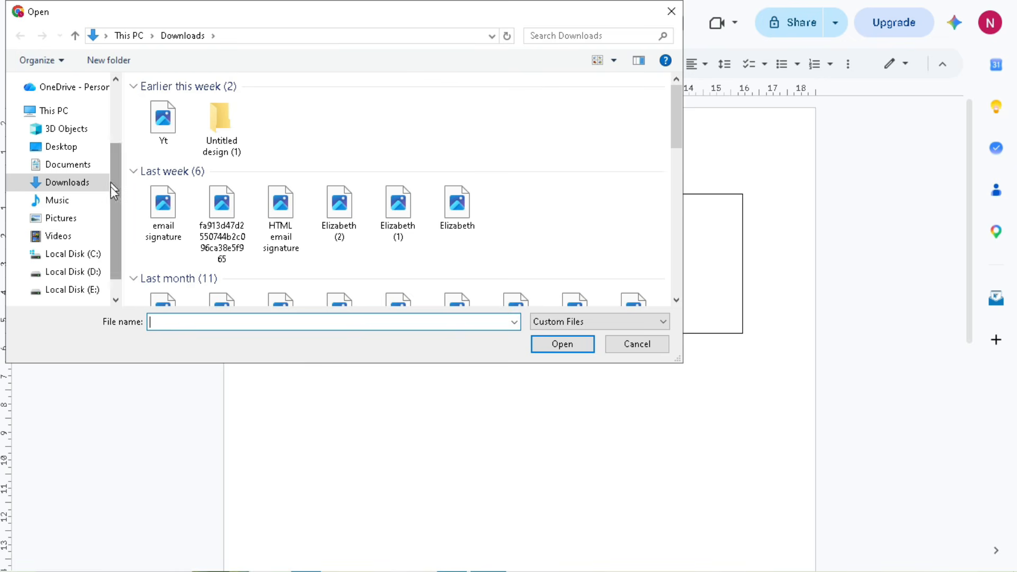
pyautogui.click(162, 212)
pyautogui.click(563, 351)
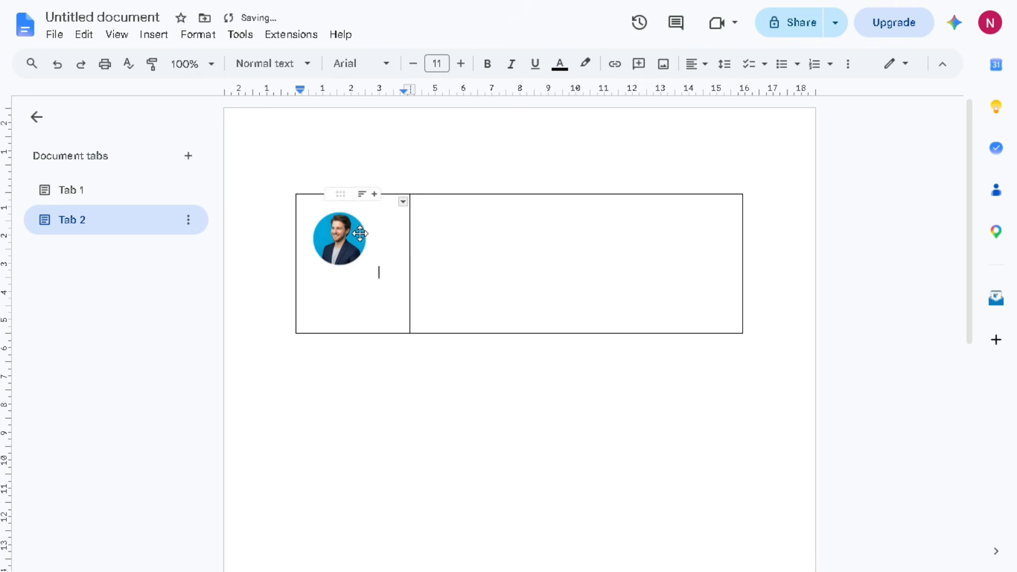
# Enlarge the photo to fill the left cell's width
pyautogui.click(376, 271)
pyautogui.moveTo(378, 276); pyautogui.dragTo(390, 310)
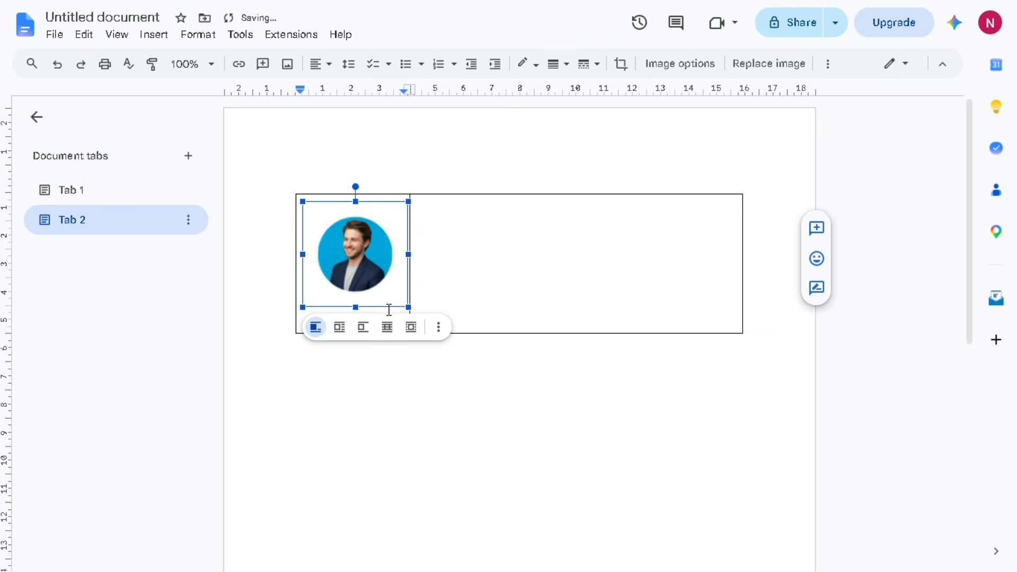
pyautogui.click(484, 241)
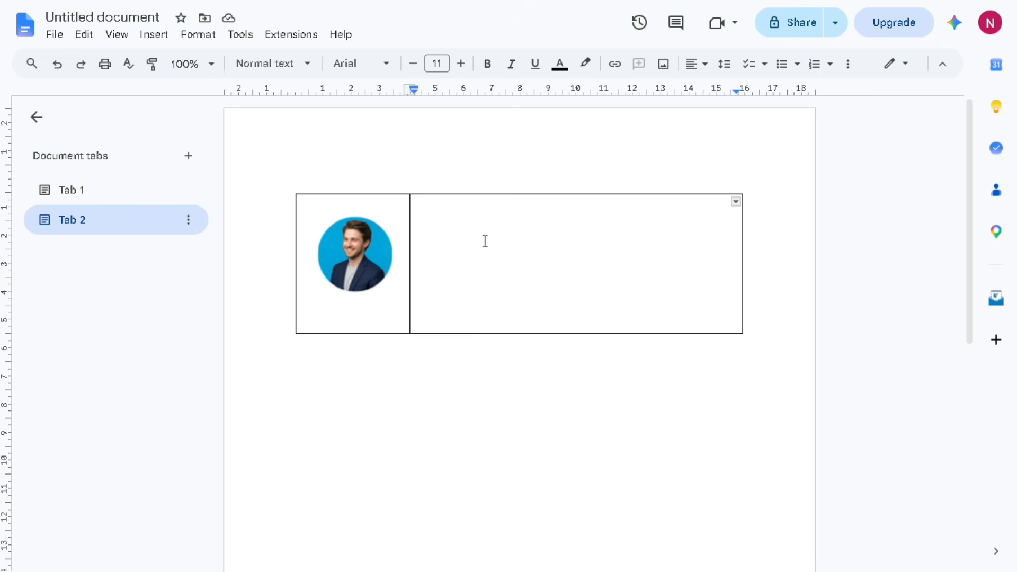
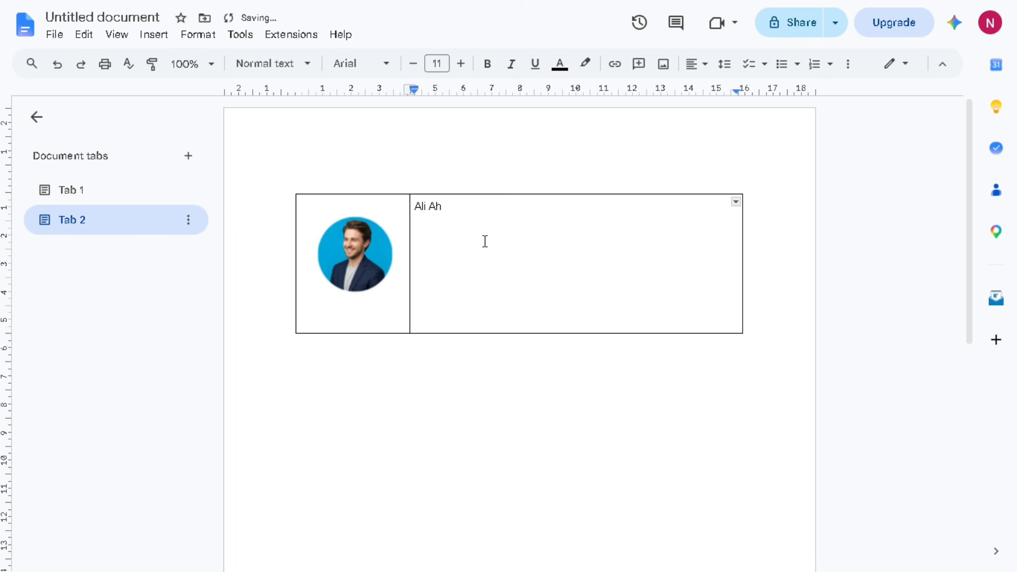
# Make the name bold and dark blue
pyautogui.moveTo(491, 213); pyautogui.dragTo(415, 208)
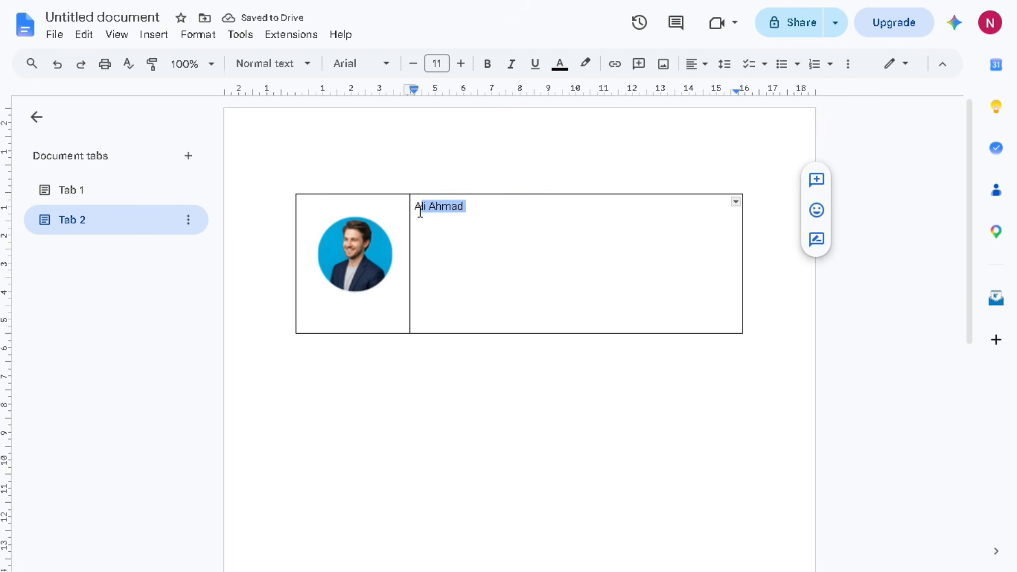
pyautogui.click(489, 67)
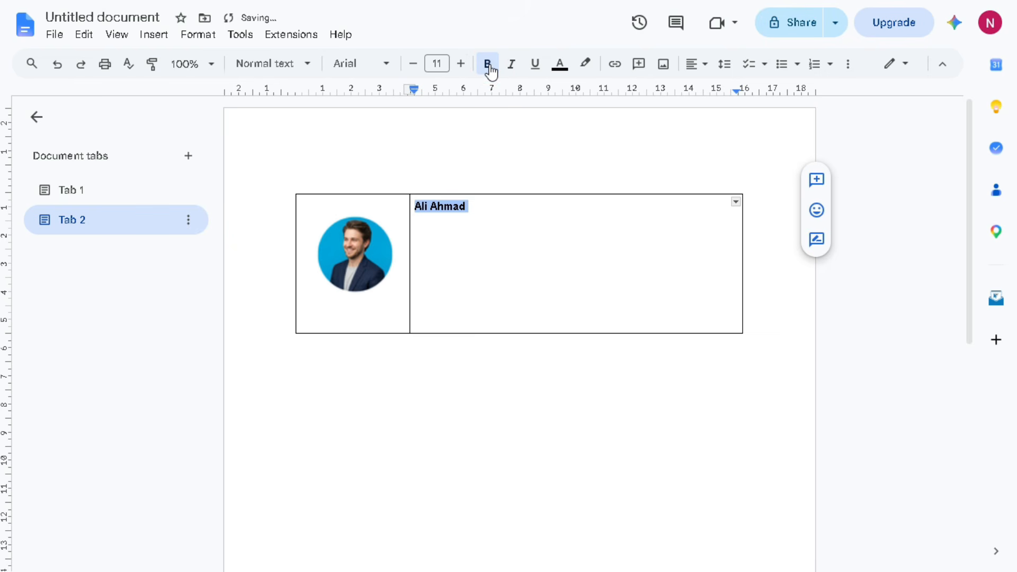
pyautogui.click(560, 66)
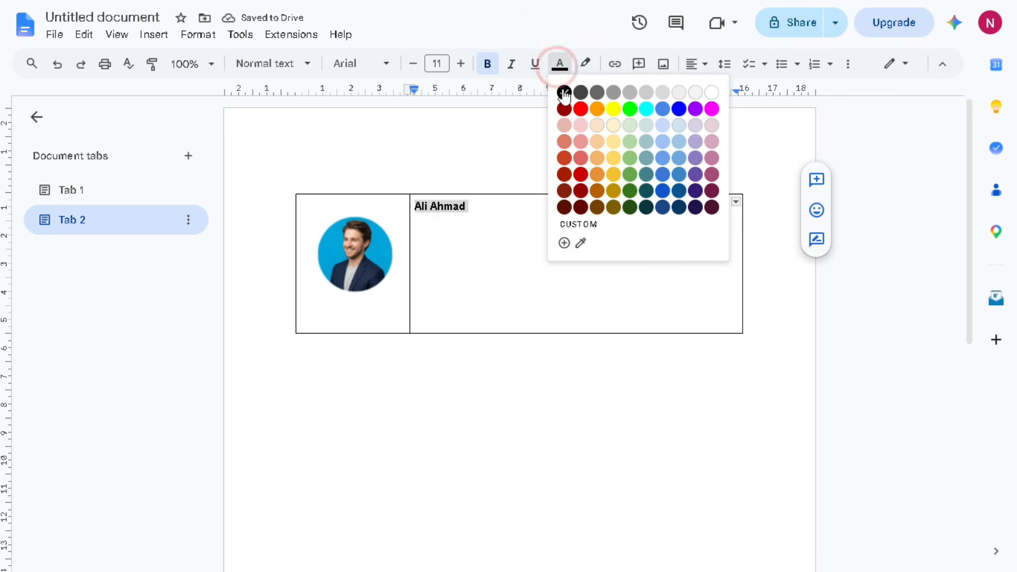
pyautogui.click(663, 191)
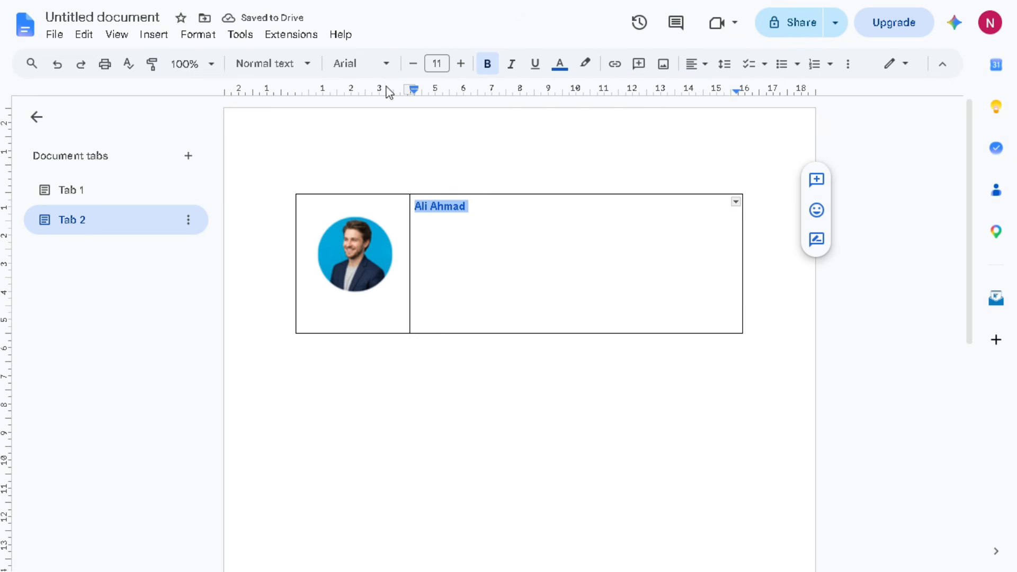
# Set the name in Roboto Black and start a new line below it
pyautogui.click(386, 65)
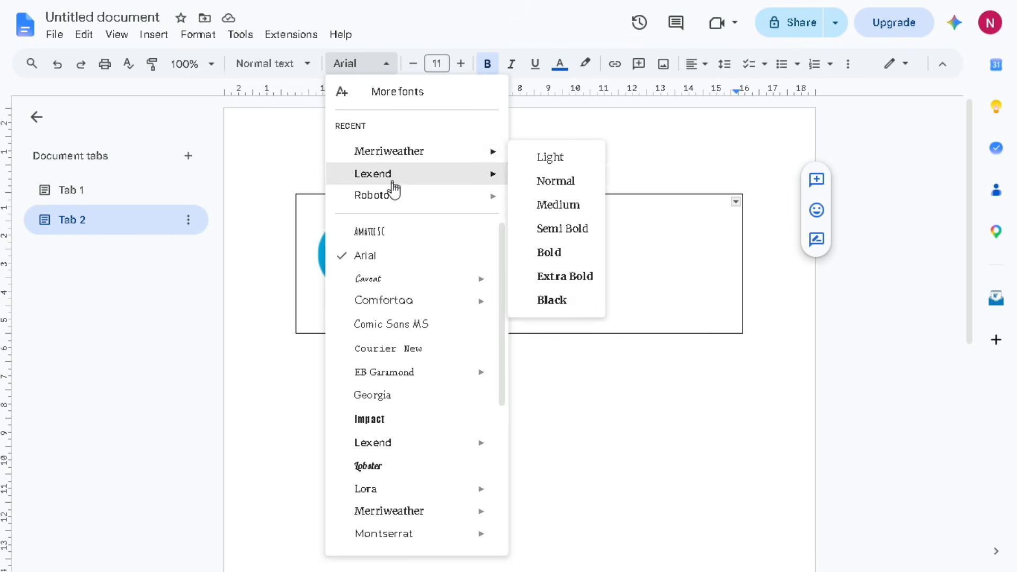
pyautogui.moveTo(505, 241); pyautogui.dragTo(518, 213)
pyautogui.moveTo(456, 204)
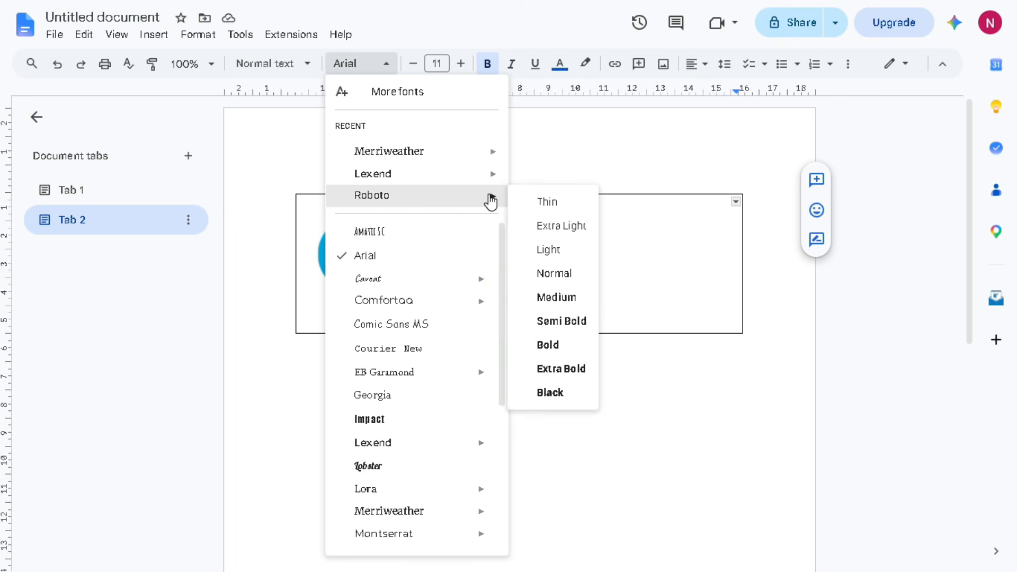
pyautogui.click(552, 388)
pyautogui.click(498, 253)
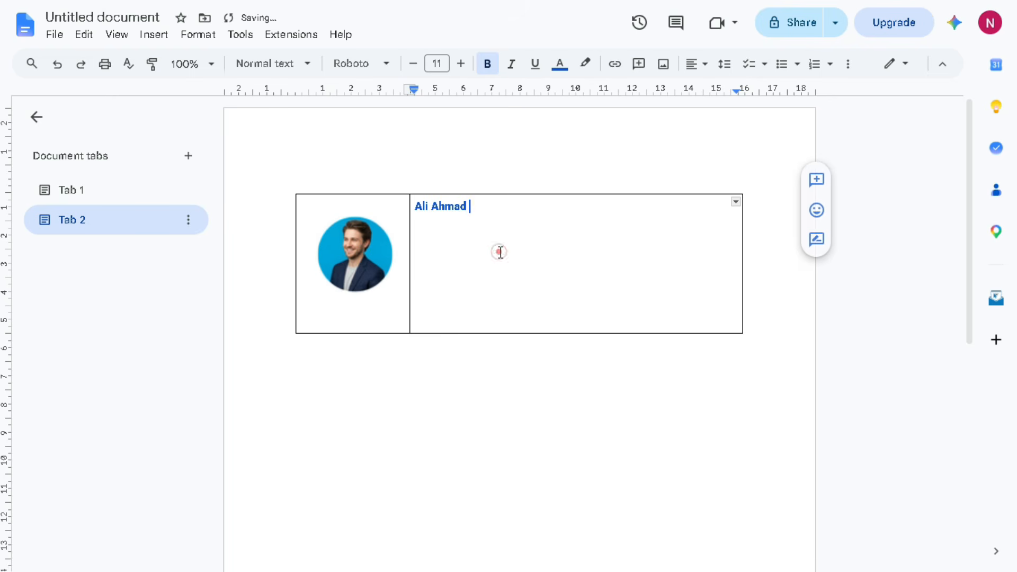
pyautogui.press('Return')
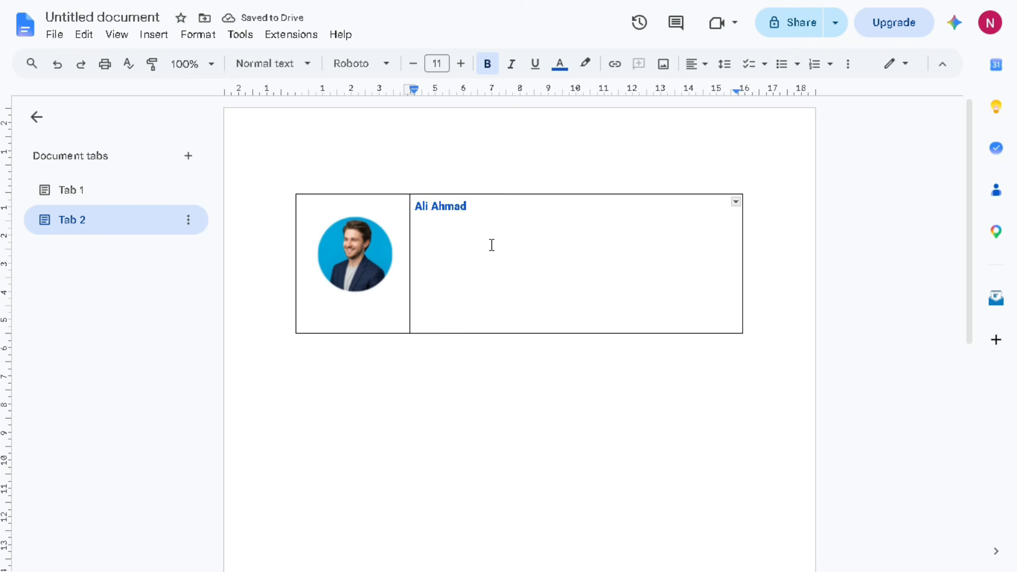
# Add the job title 'Account officer' in black, enlarged to 9 pt
pyautogui.write('Accou')
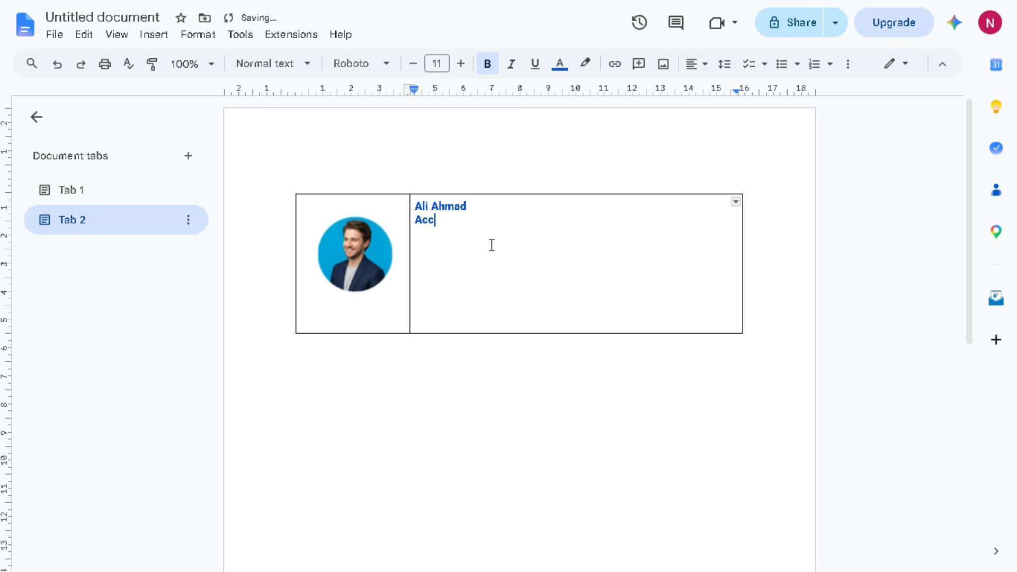
pyautogui.write('nt officer')
pyautogui.moveTo(503, 224); pyautogui.dragTo(415, 231)
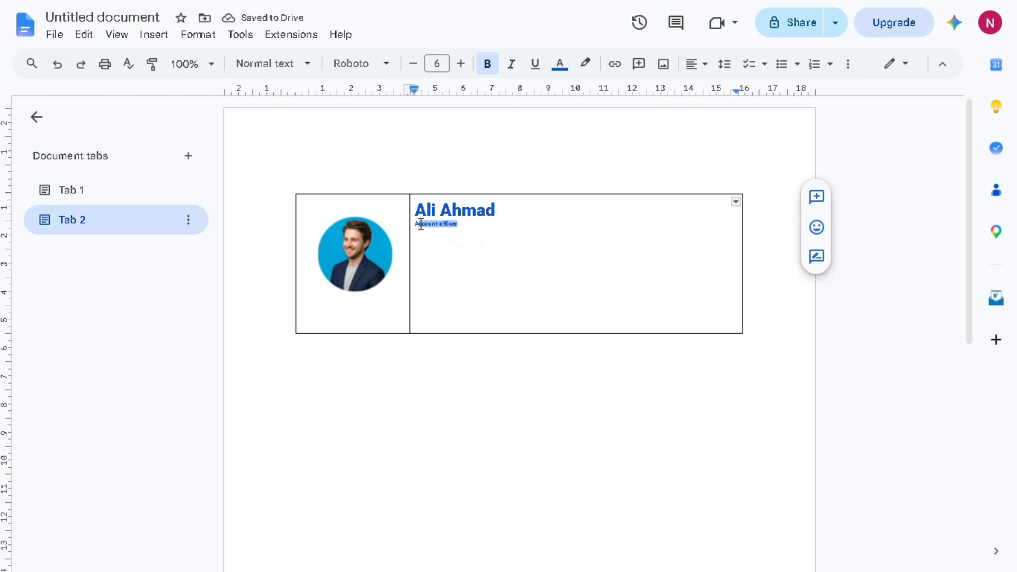
pyautogui.click(460, 64)
pyautogui.click(461, 64)
pyautogui.click(460, 63)
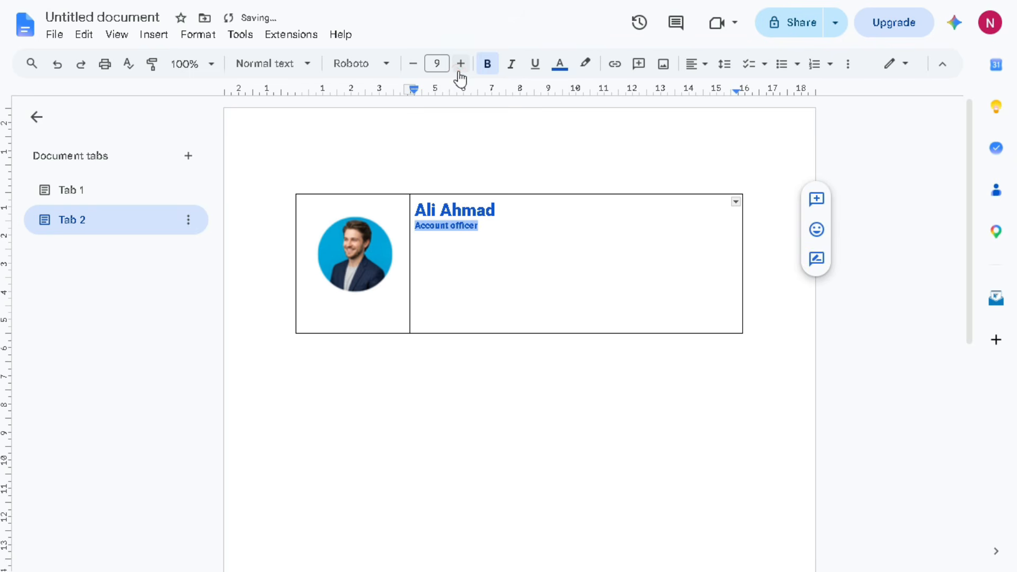
pyautogui.click(559, 66)
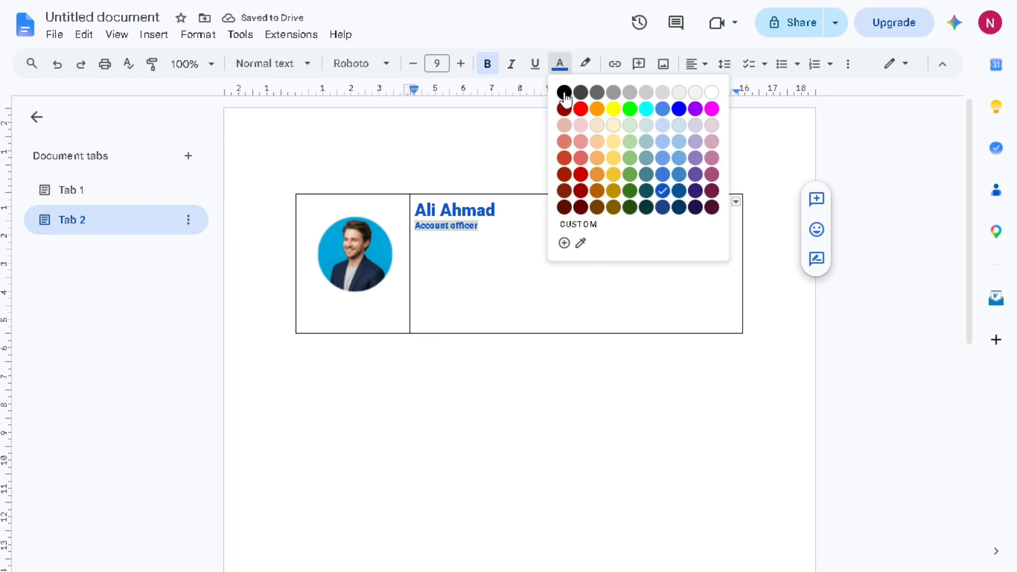
pyautogui.click(565, 92)
pyautogui.click(499, 239)
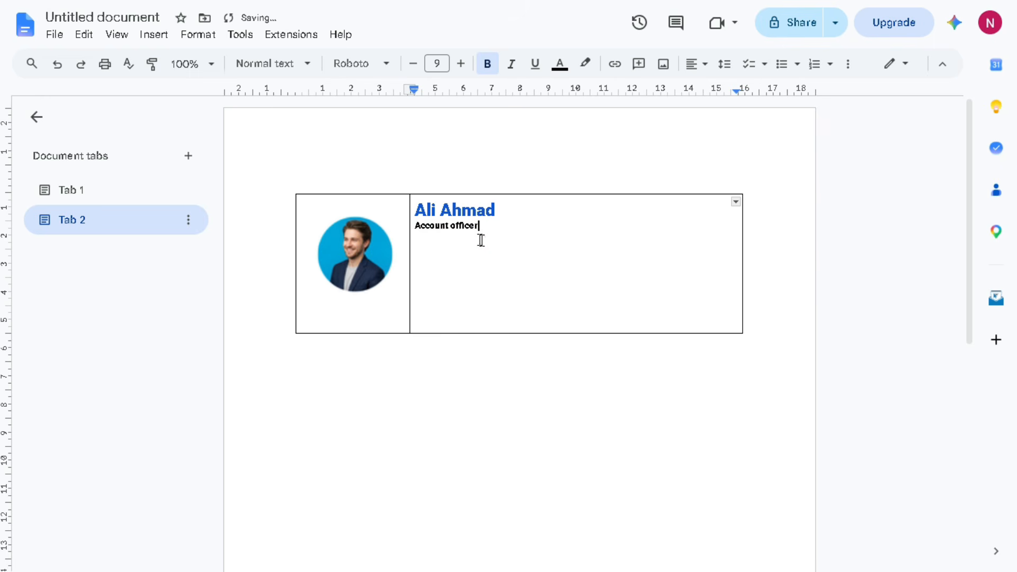
# Delete the trailing space after the name and enlarge the name by two points
pyautogui.doubleClick(419, 208)
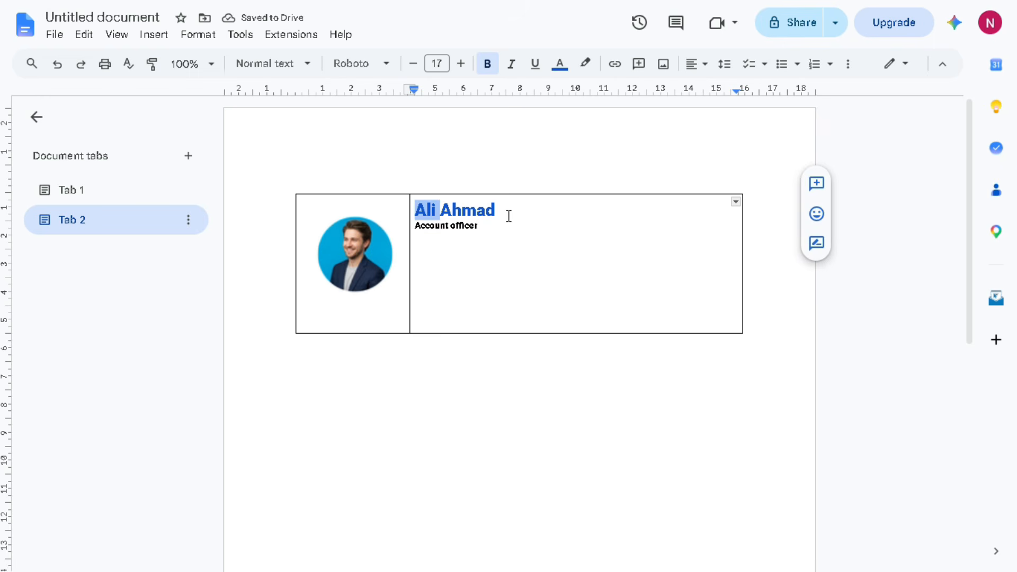
pyautogui.doubleClick(507, 215)
pyautogui.click(508, 215)
pyautogui.press('BackSpace')
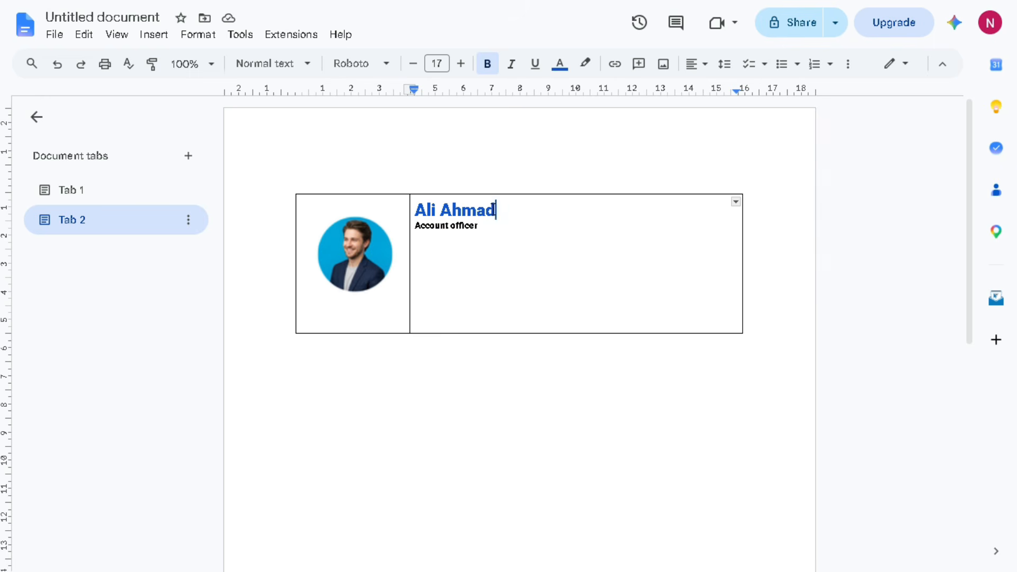
pyautogui.doubleClick(493, 209)
pyautogui.tripleClick(493, 210)
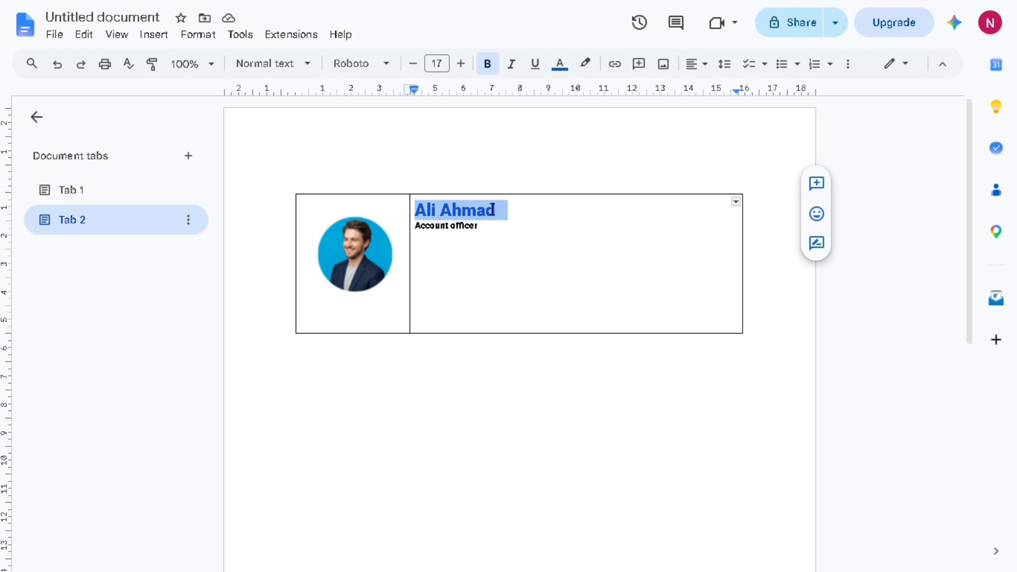
pyautogui.click(461, 65)
pyautogui.click(461, 64)
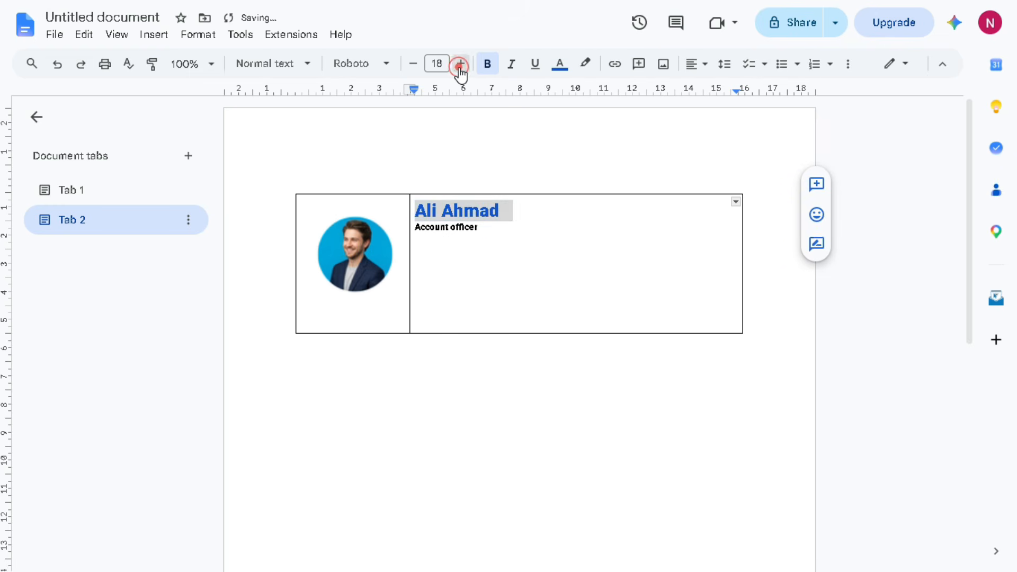
# Add two empty lines below 'Account officer'
pyautogui.click(507, 227)
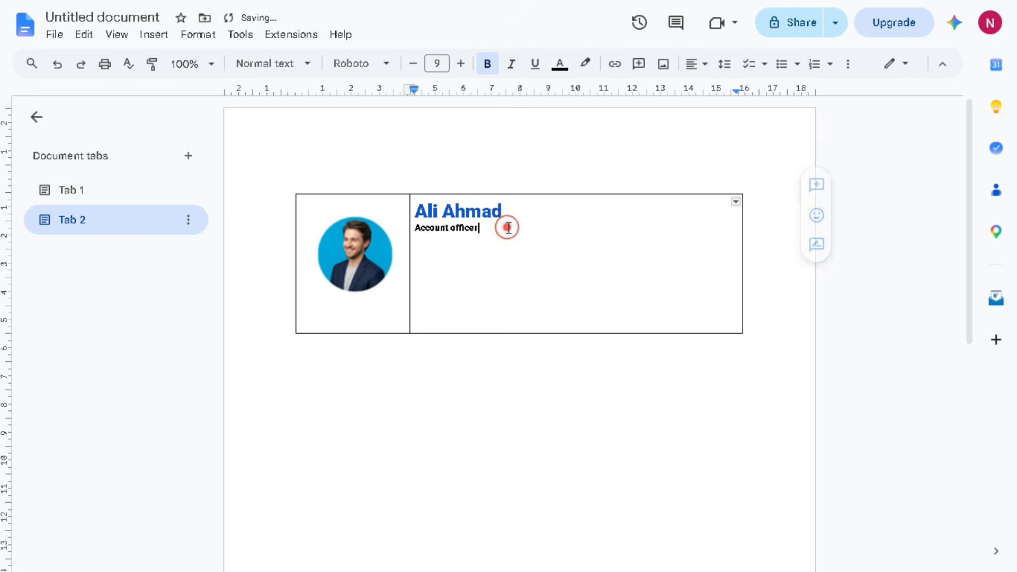
pyautogui.press('Return')
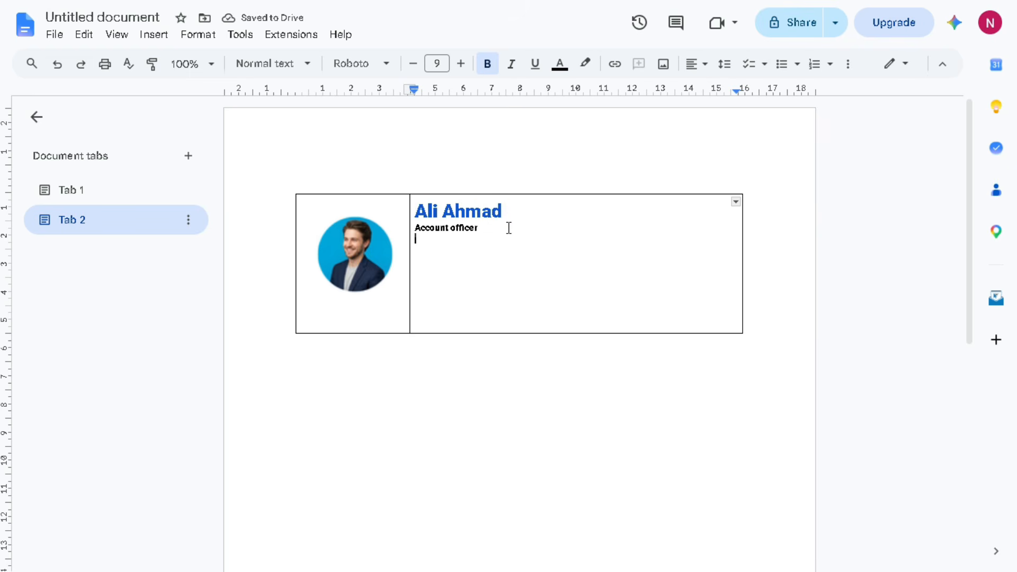
pyautogui.press('Return')
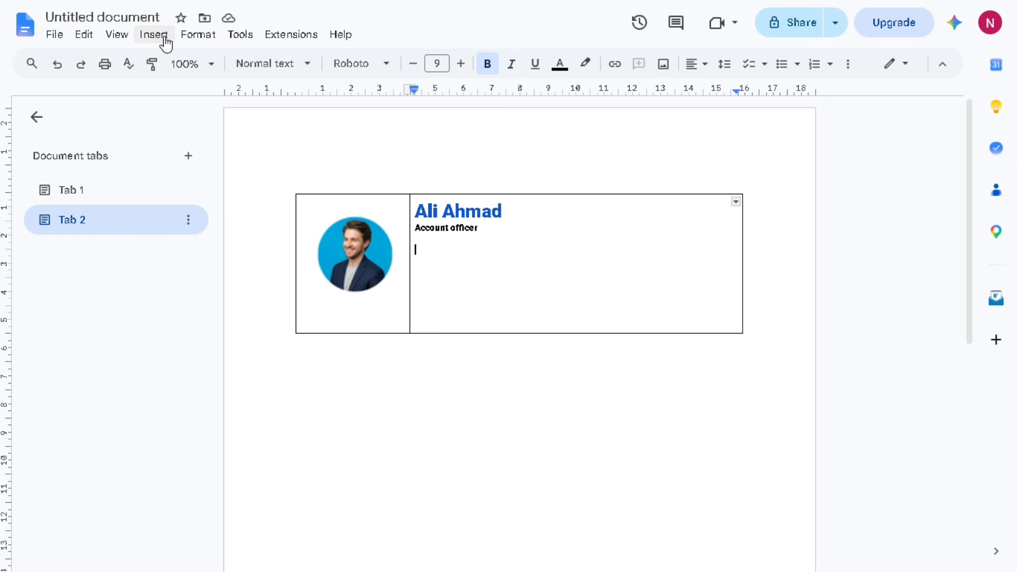
# Insert the envelope emoji and type the e-mail address after it
pyautogui.click(164, 40)
pyautogui.moveTo(193, 249)
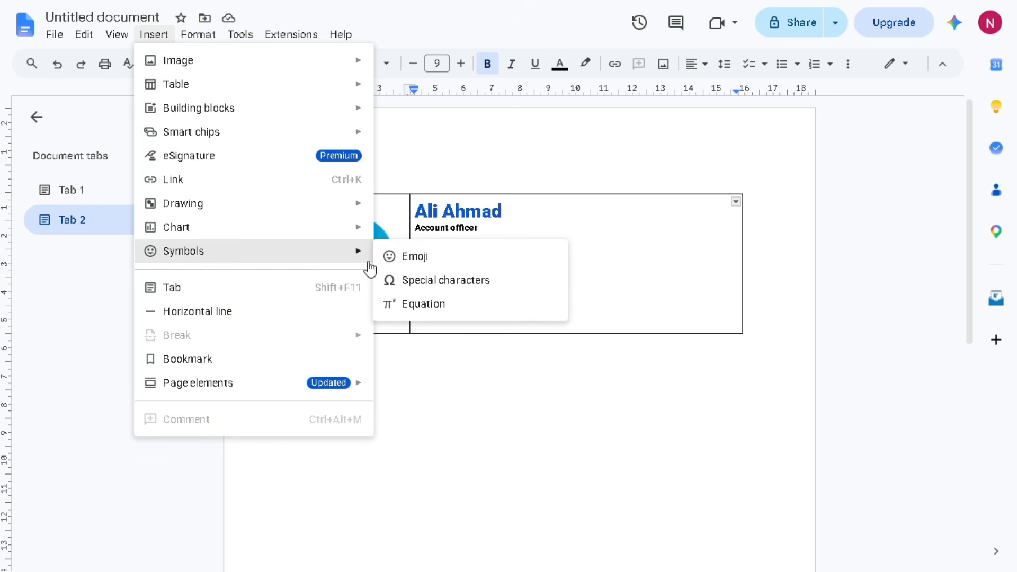
pyautogui.click(411, 259)
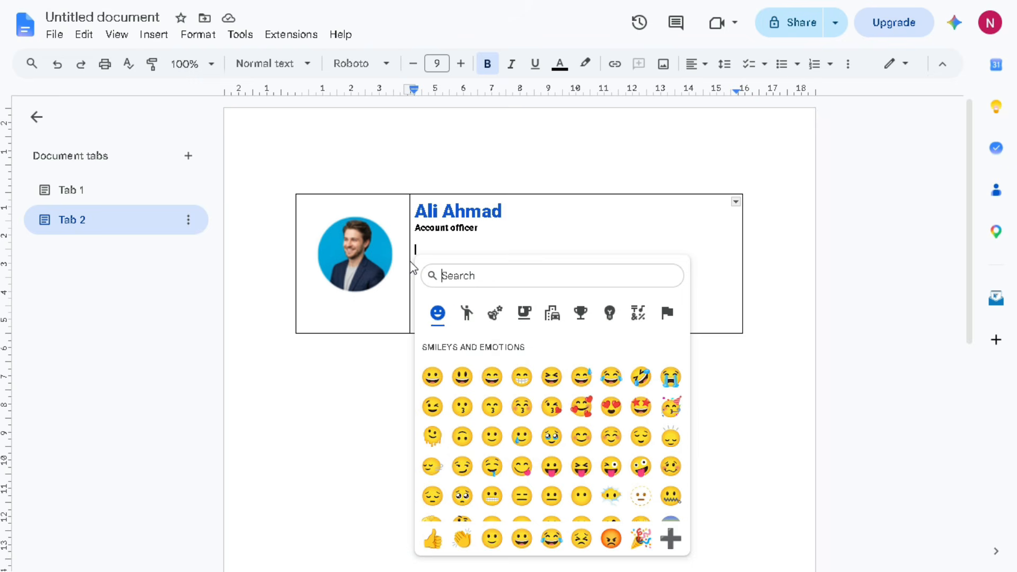
pyautogui.write('email')
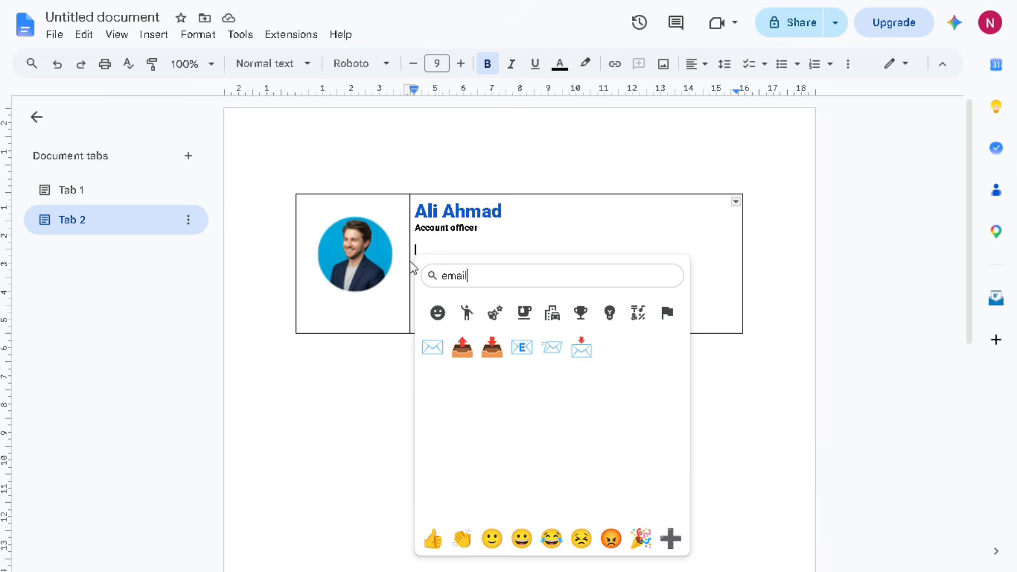
pyautogui.click(437, 352)
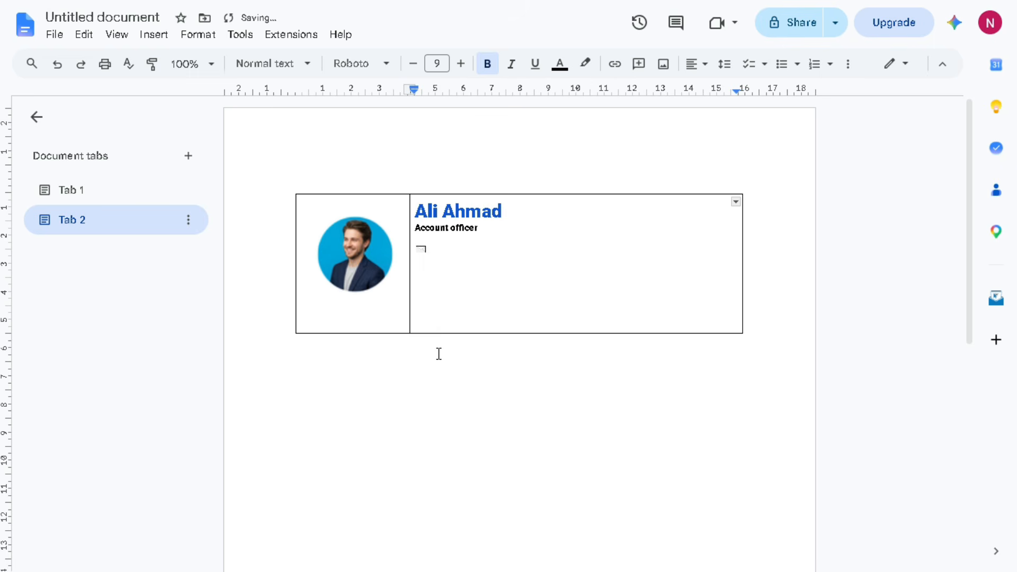
pyautogui.write('ab')
pyautogui.write('#')
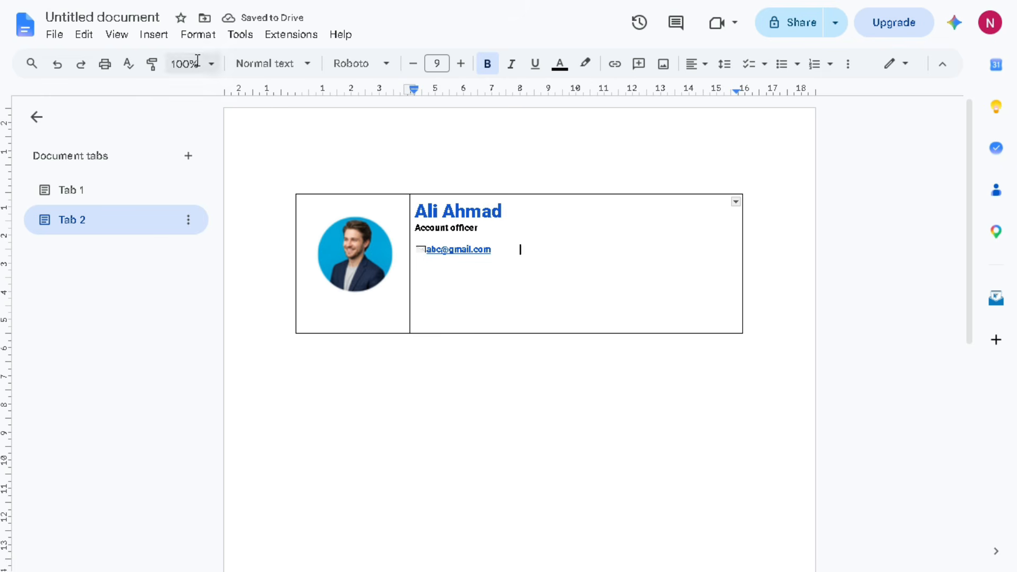
# Insert the mobile phone special character, found by searching 'pho', after the e-mail address
pyautogui.click(154, 36)
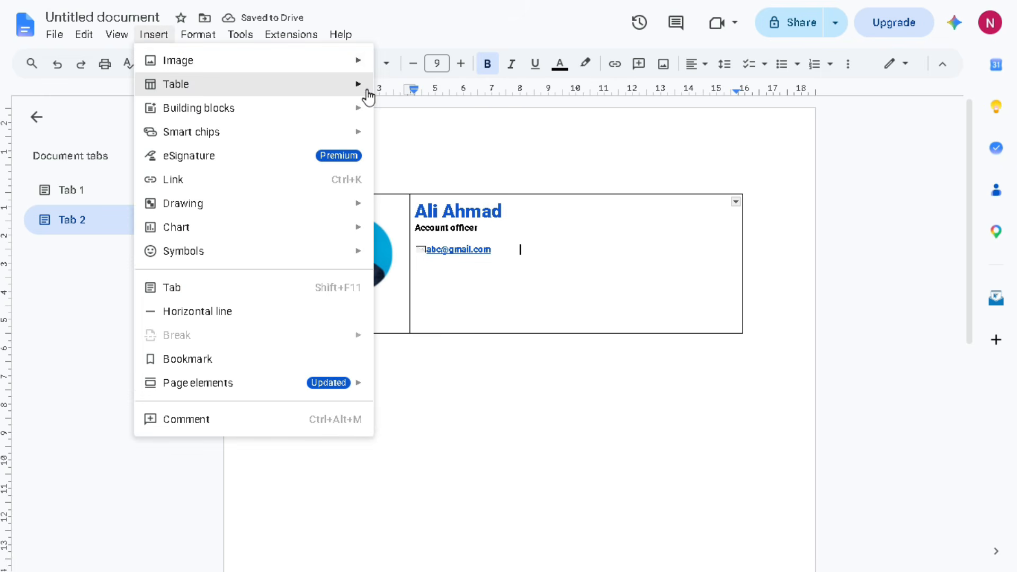
pyautogui.moveTo(279, 268)
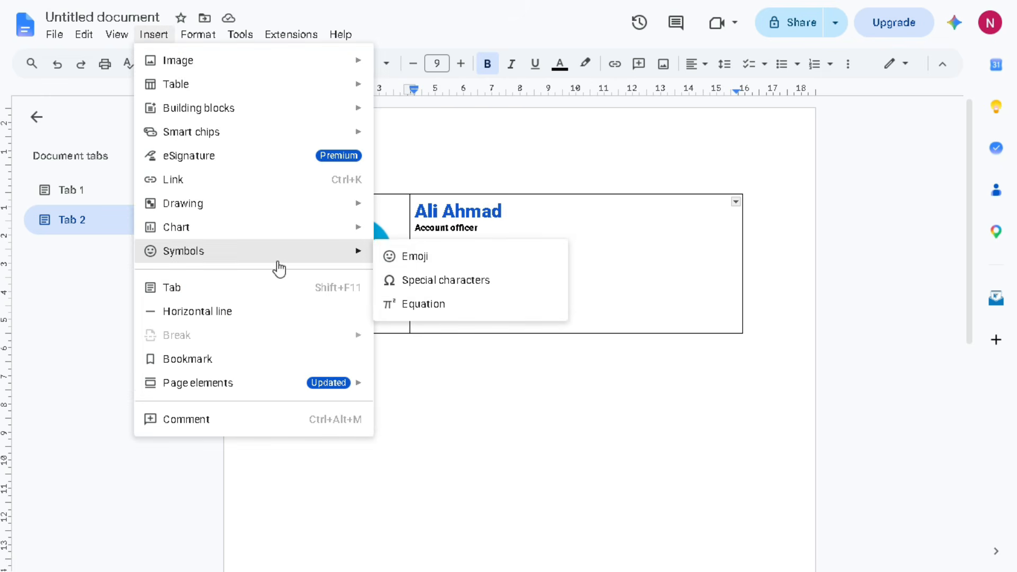
pyautogui.click(421, 292)
pyautogui.click(562, 347)
pyautogui.write('p')
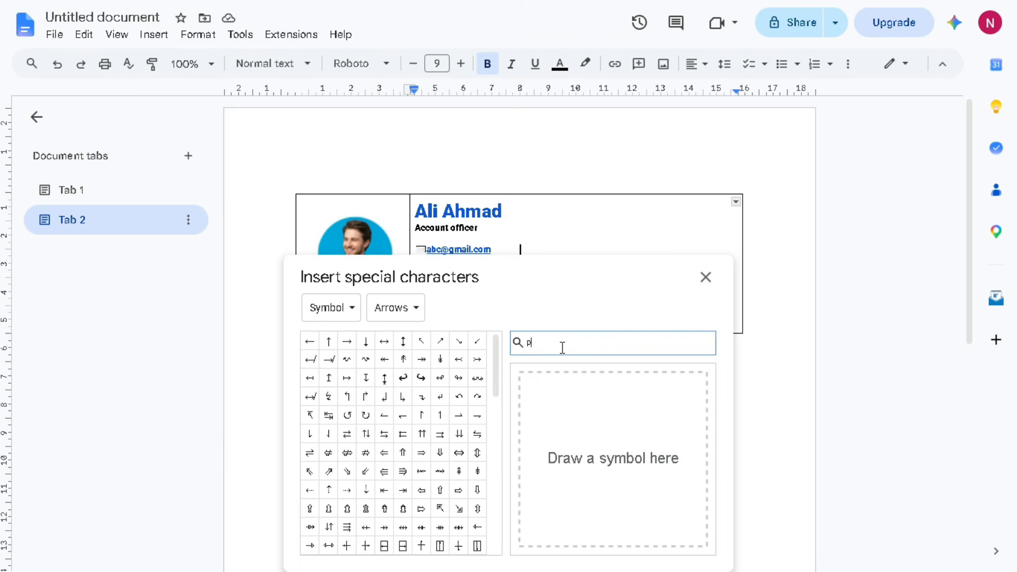
pyautogui.write('ho')
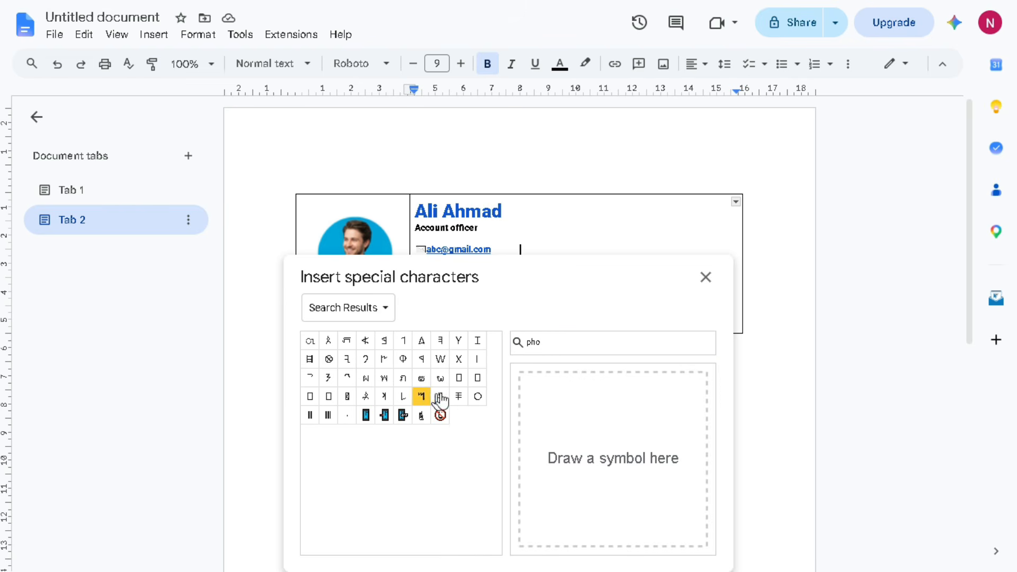
pyautogui.click(421, 417)
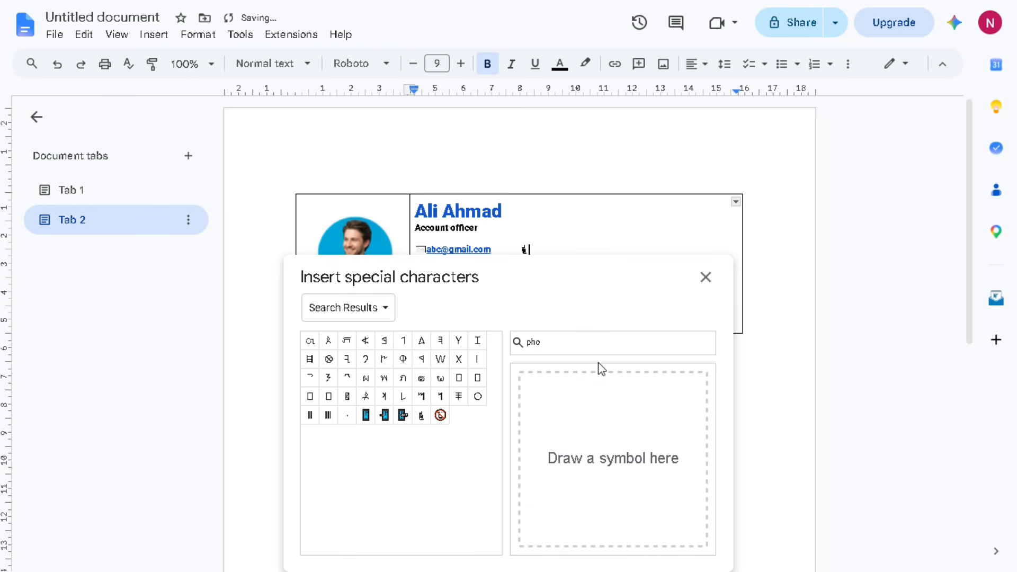
pyautogui.click(706, 278)
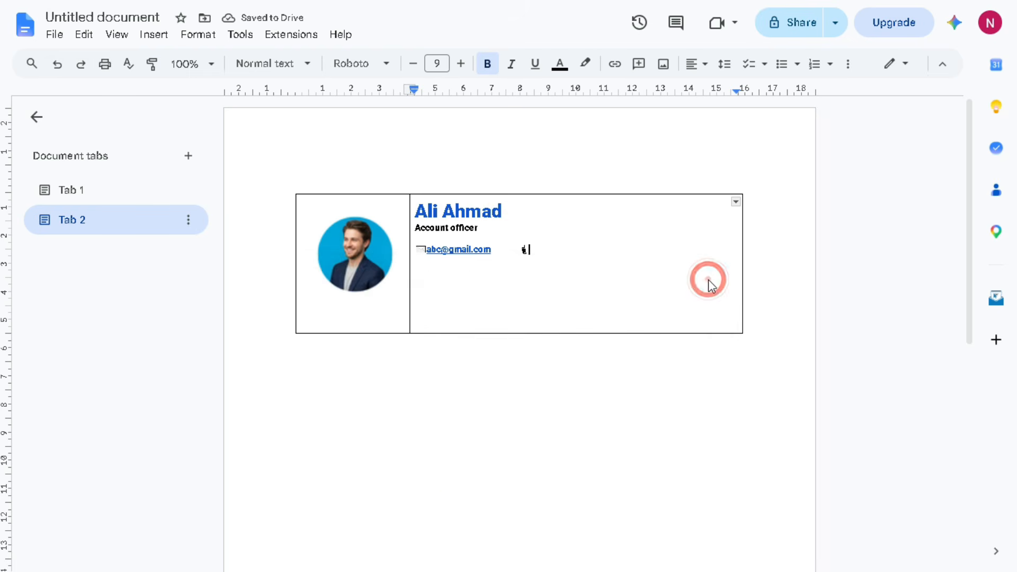
# Type the phone number, colour it dark blue and enlarge its text
pyautogui.write('033333333333')
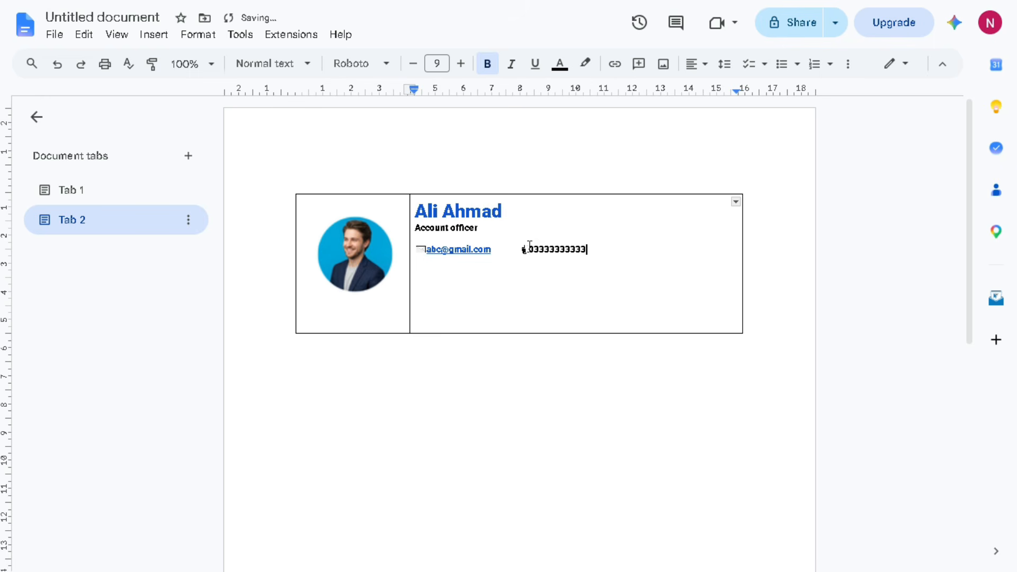
pyautogui.moveTo(529, 248); pyautogui.dragTo(594, 247)
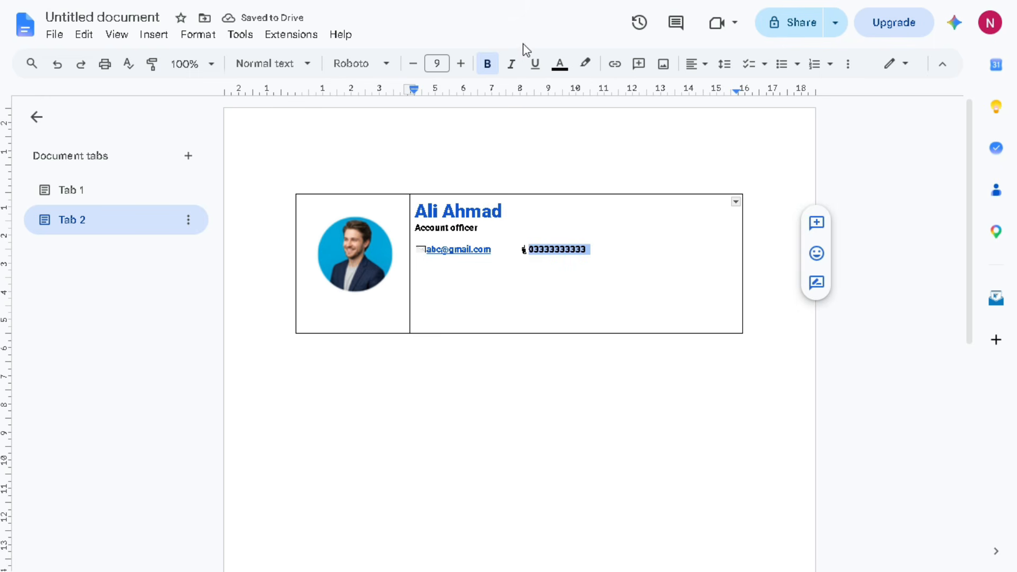
pyautogui.click(565, 70)
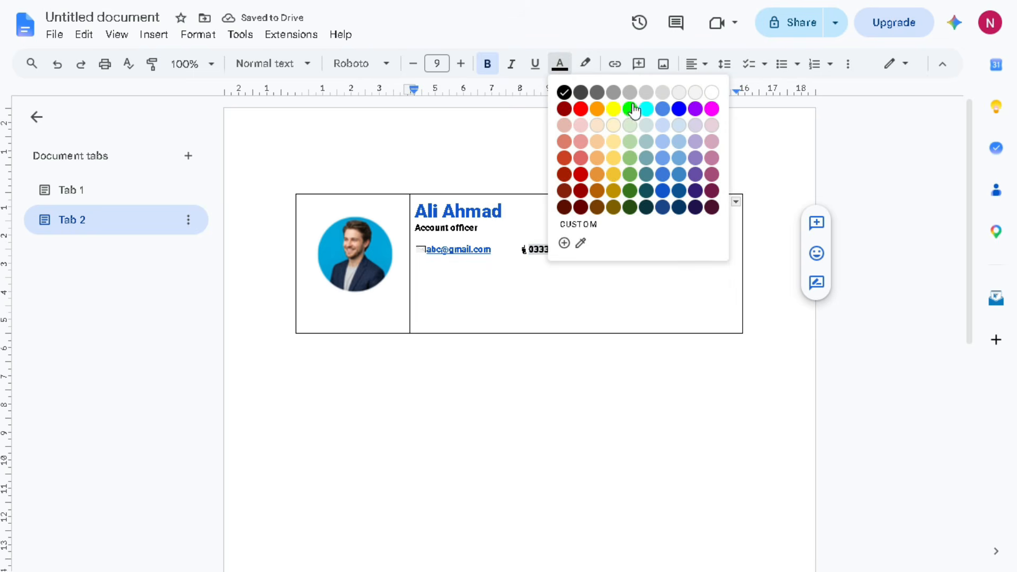
pyautogui.click(663, 192)
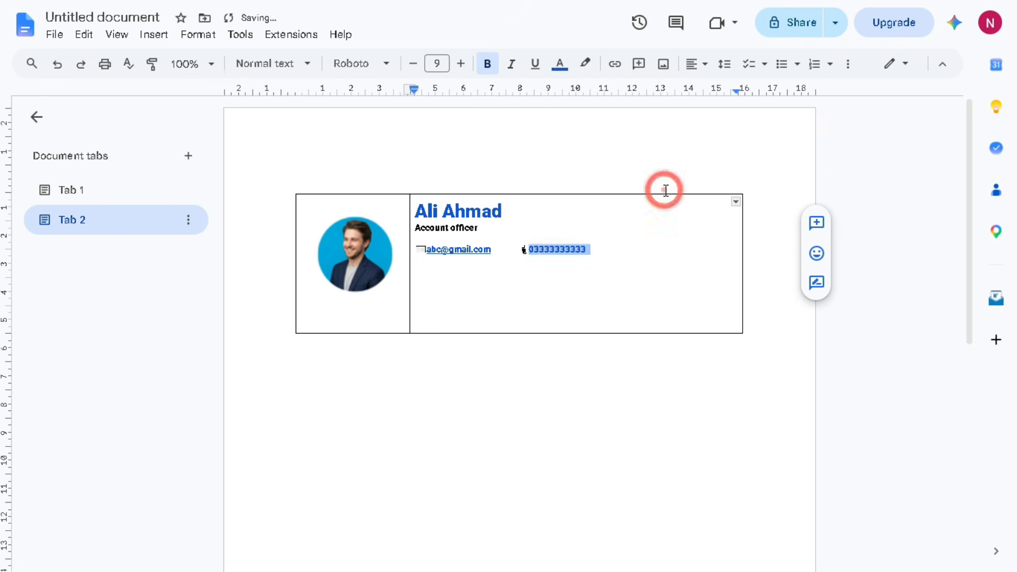
pyautogui.click(464, 64)
pyautogui.click(465, 65)
pyautogui.click(464, 64)
pyautogui.click(609, 253)
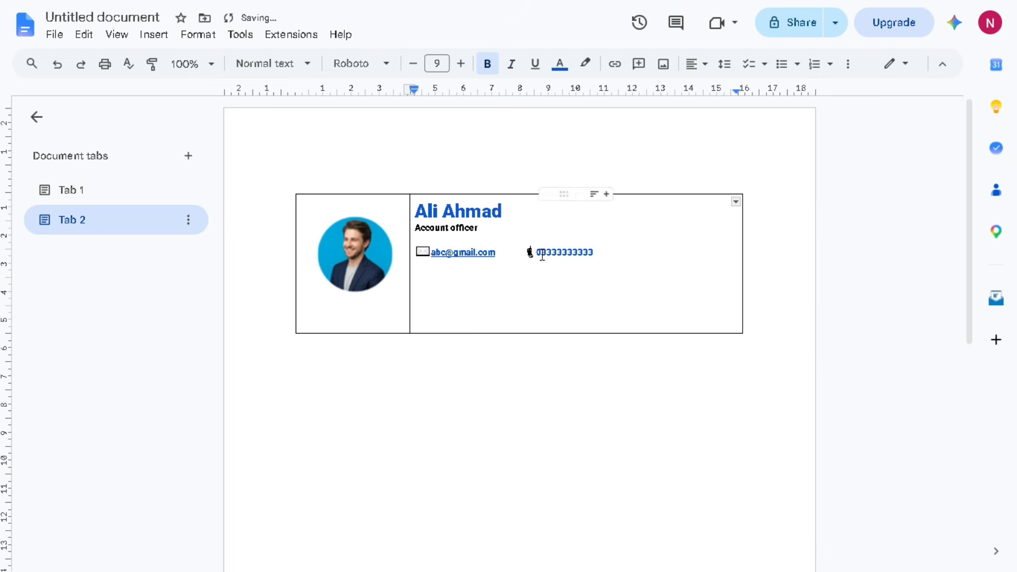
# Make the phone symbol slightly larger and start a new line below
pyautogui.moveTo(524, 250); pyautogui.dragTo(535, 253)
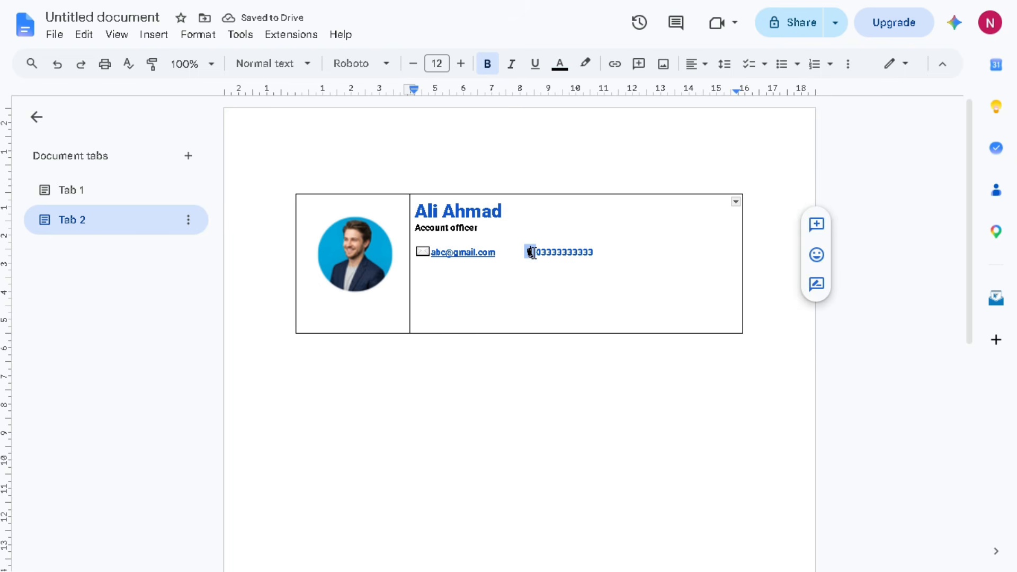
pyautogui.click(461, 64)
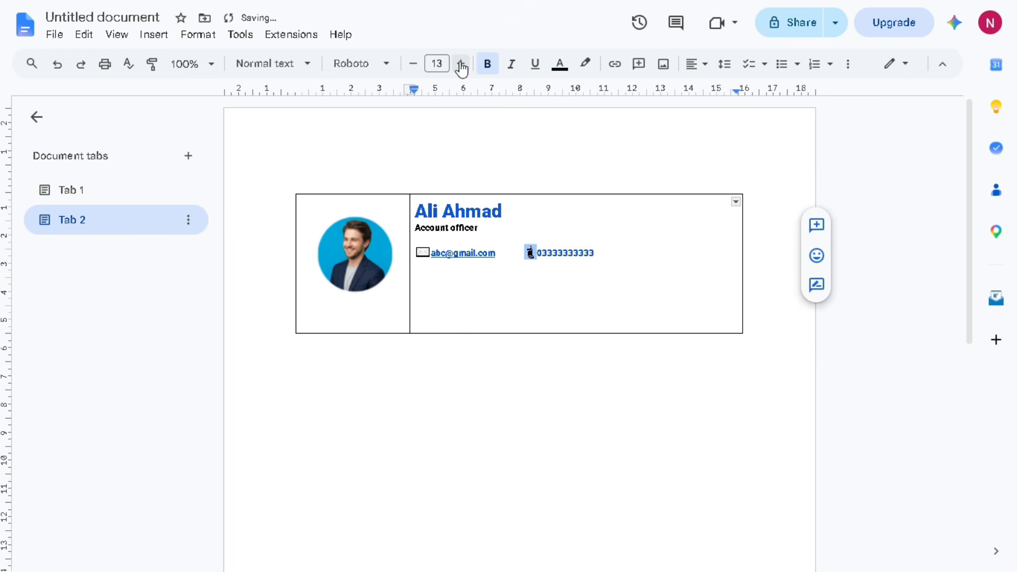
pyautogui.click(632, 251)
pyautogui.press('Return')
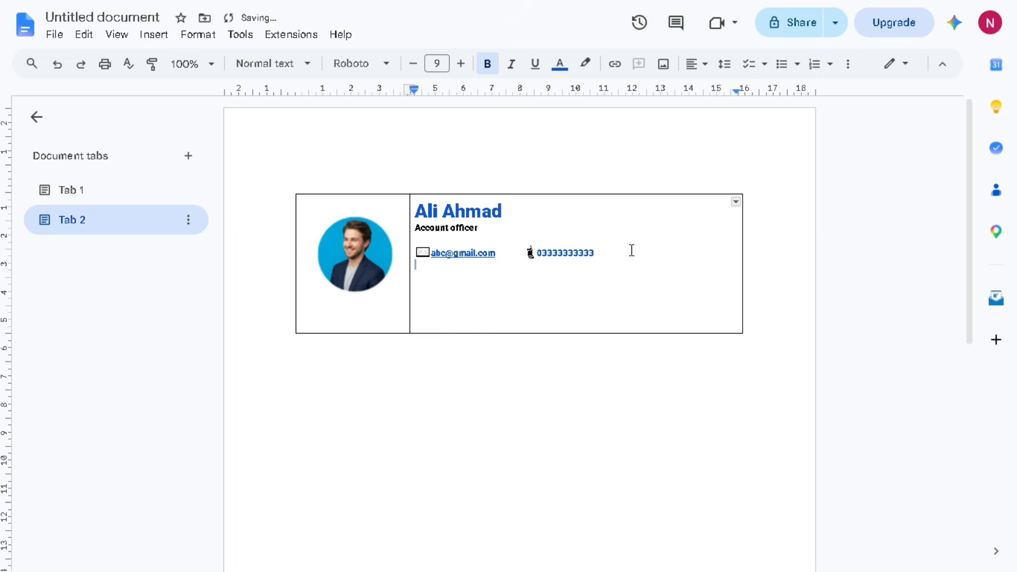
# Insert a three-column, one-row table below the contact line
pyautogui.click(153, 35)
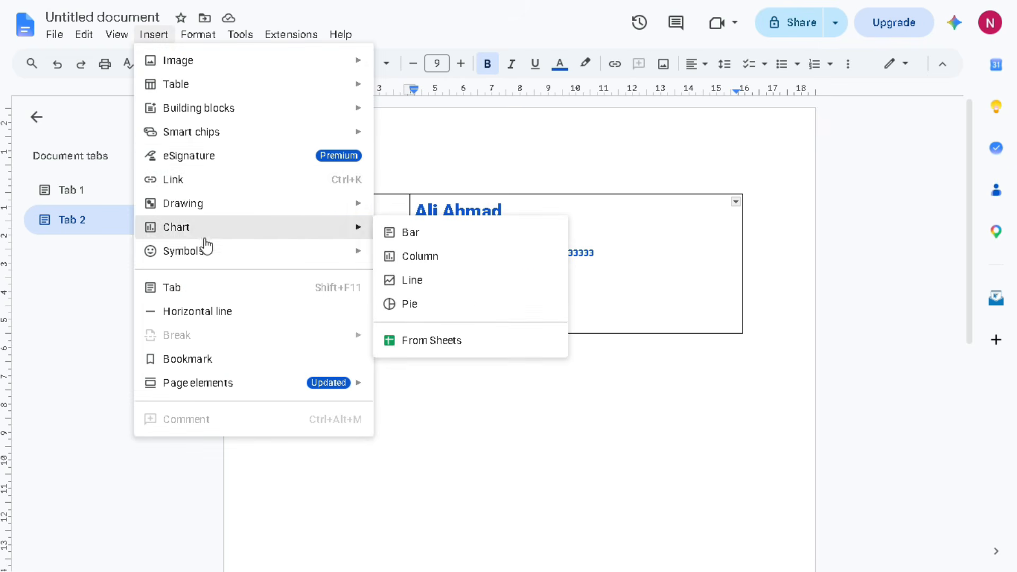
pyautogui.moveTo(239, 86)
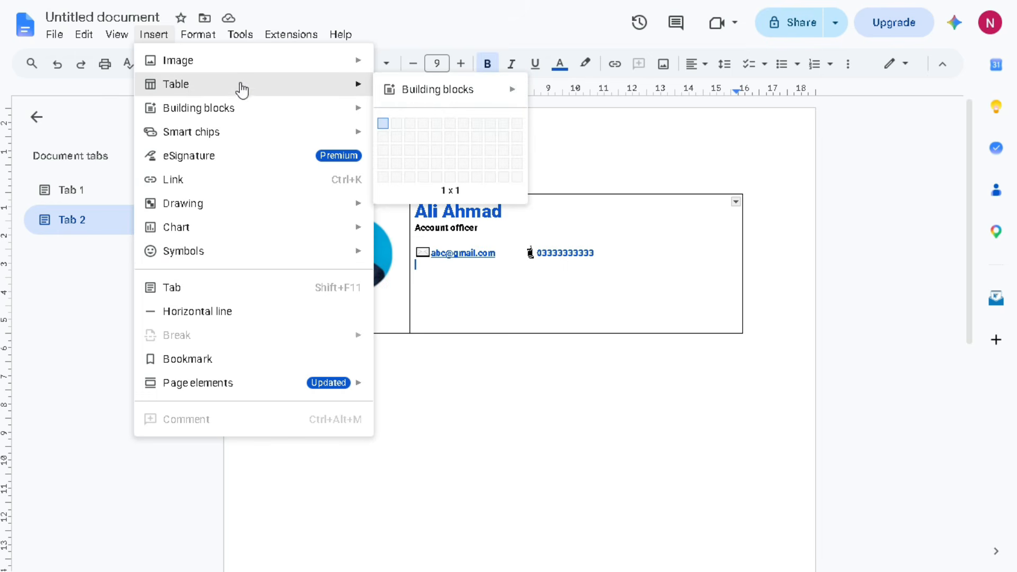
pyautogui.click(410, 124)
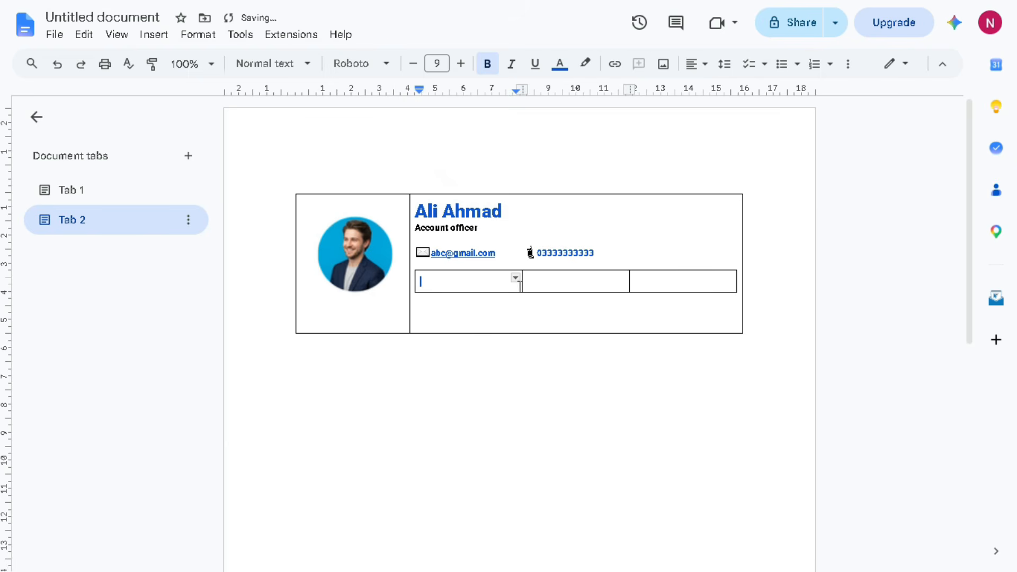
# Drag the inner table's column borders left to shrink it to three compact cells
pyautogui.moveTo(520, 287); pyautogui.dragTo(439, 289)
pyautogui.moveTo(630, 280); pyautogui.dragTo(466, 283)
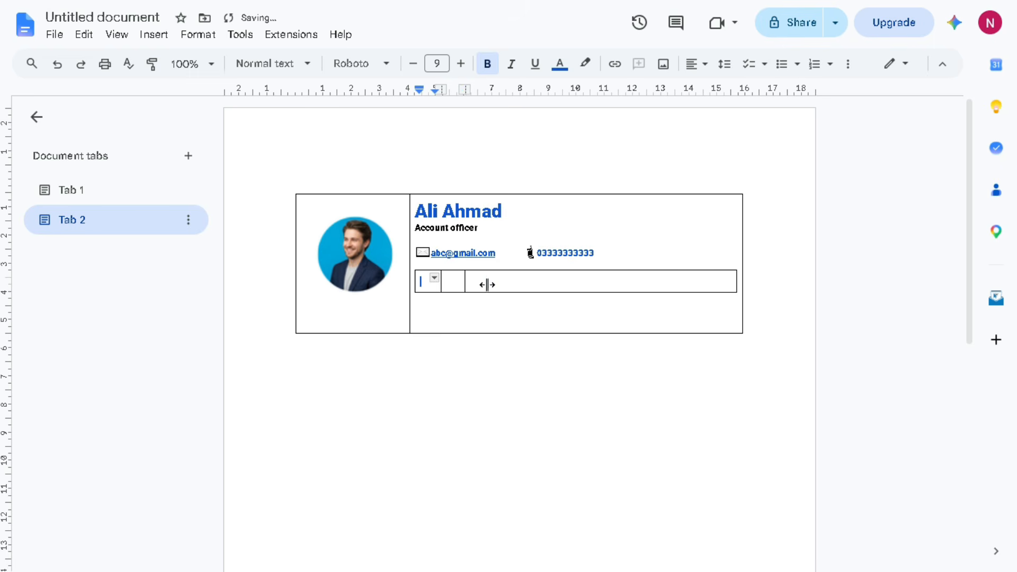
pyautogui.moveTo(736, 285); pyautogui.dragTo(488, 284)
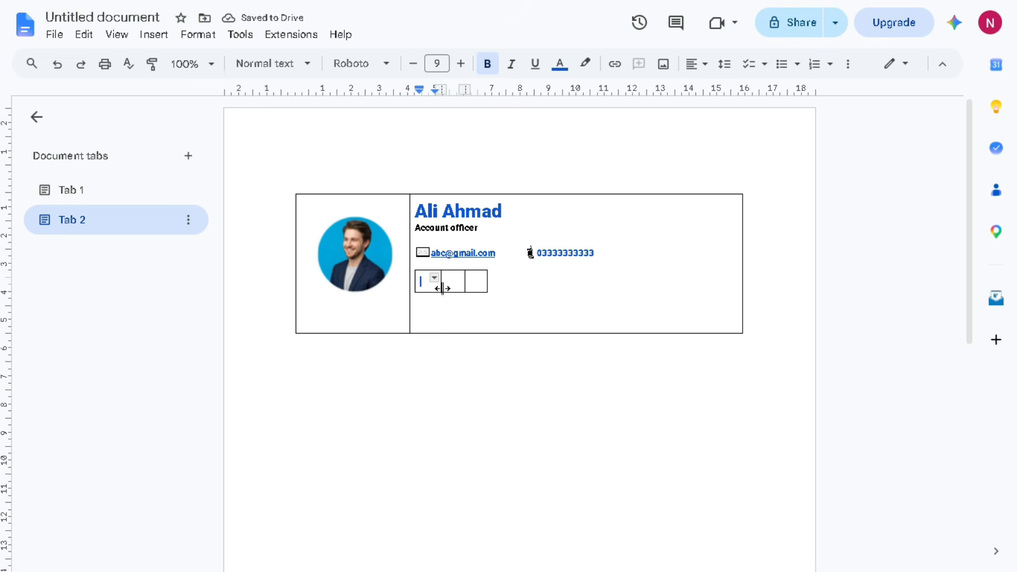
pyautogui.moveTo(443, 285); pyautogui.dragTo(462, 283)
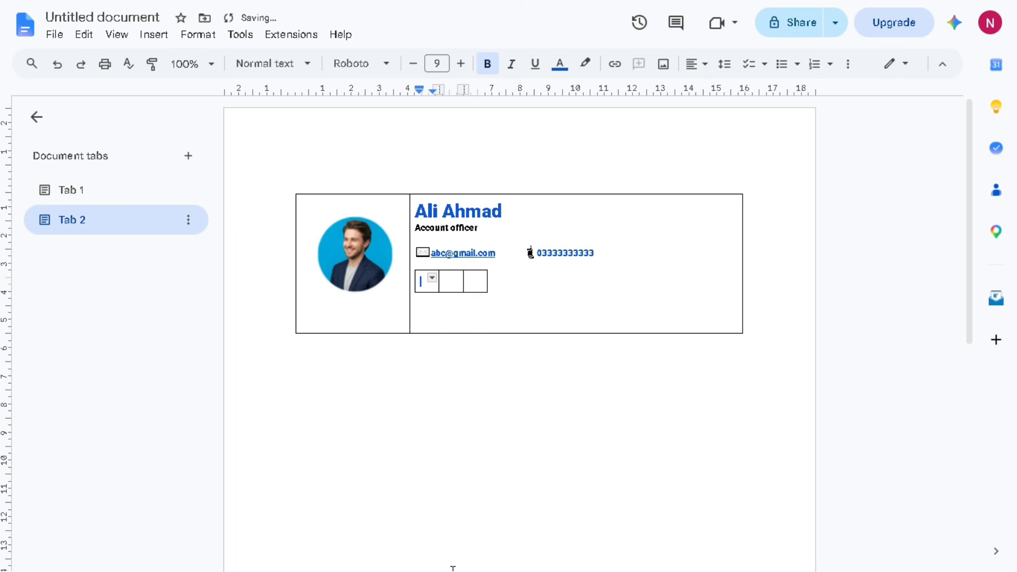
pyautogui.click(896, 205)
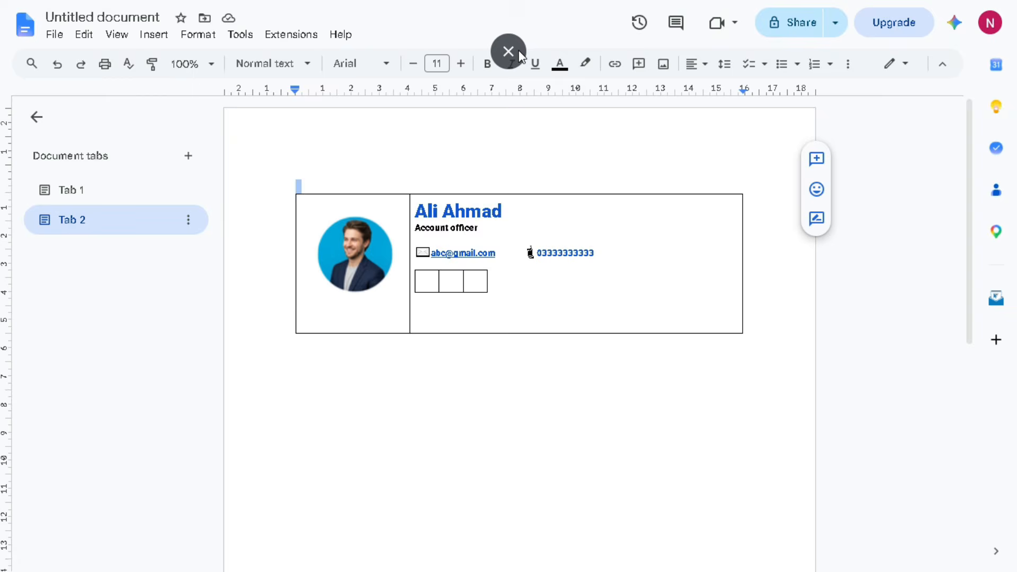
pyautogui.click(517, 53)
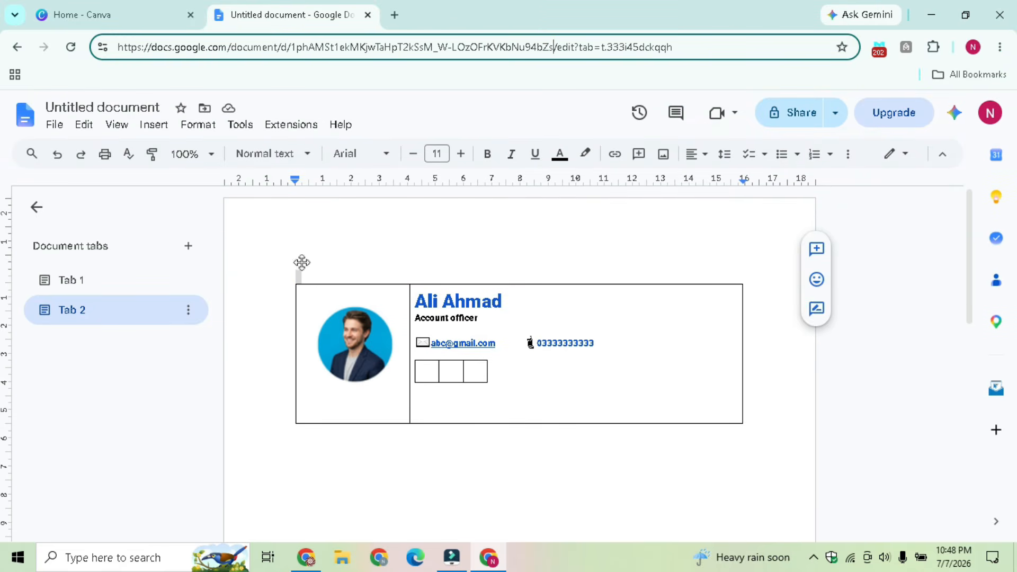
# From the Canva home page, create a custom-size design of 100 × 100 px
pyautogui.click(118, 17)
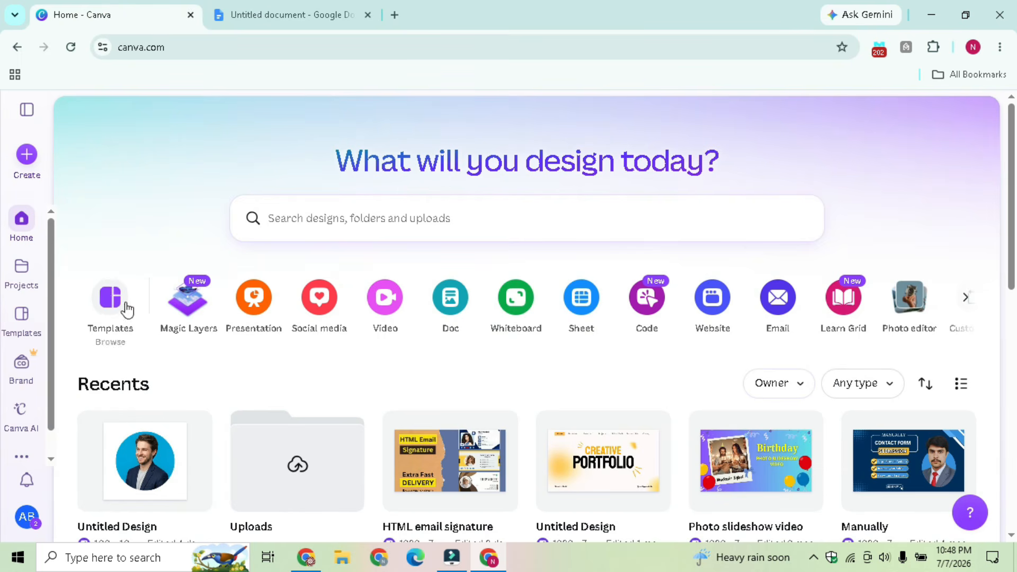
pyautogui.click(25, 159)
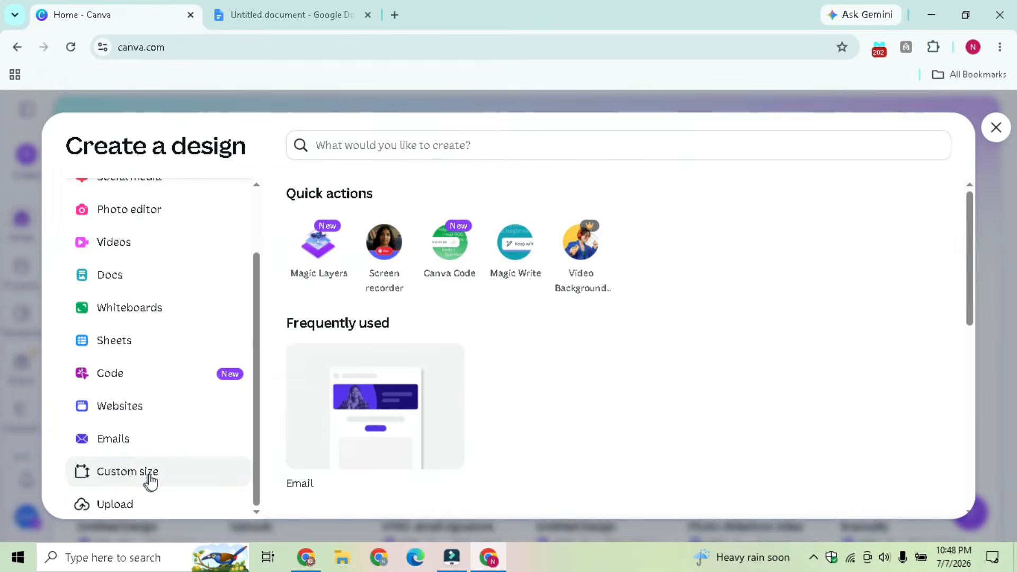
pyautogui.click(153, 480)
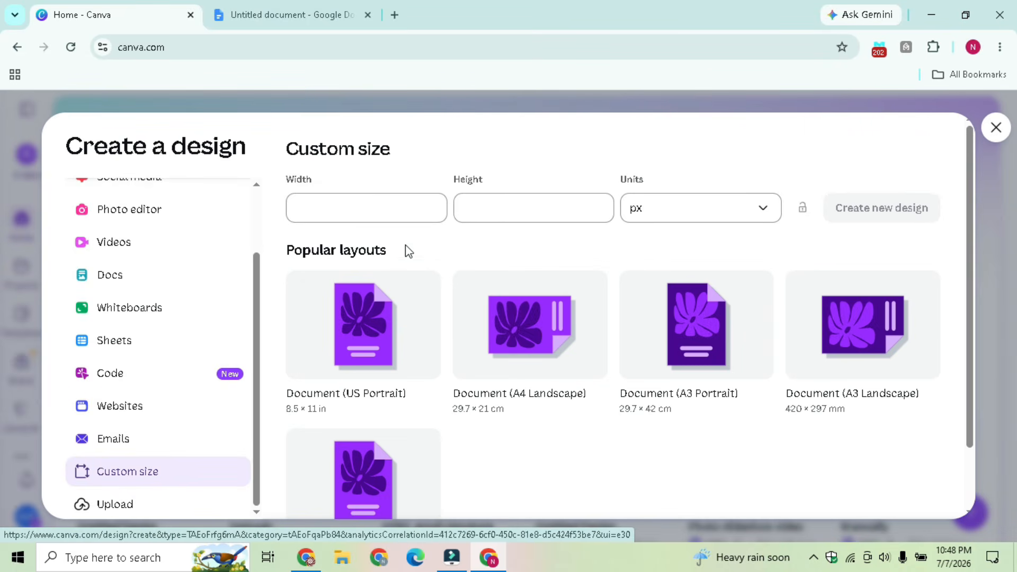
pyautogui.click(391, 208)
pyautogui.write('10')
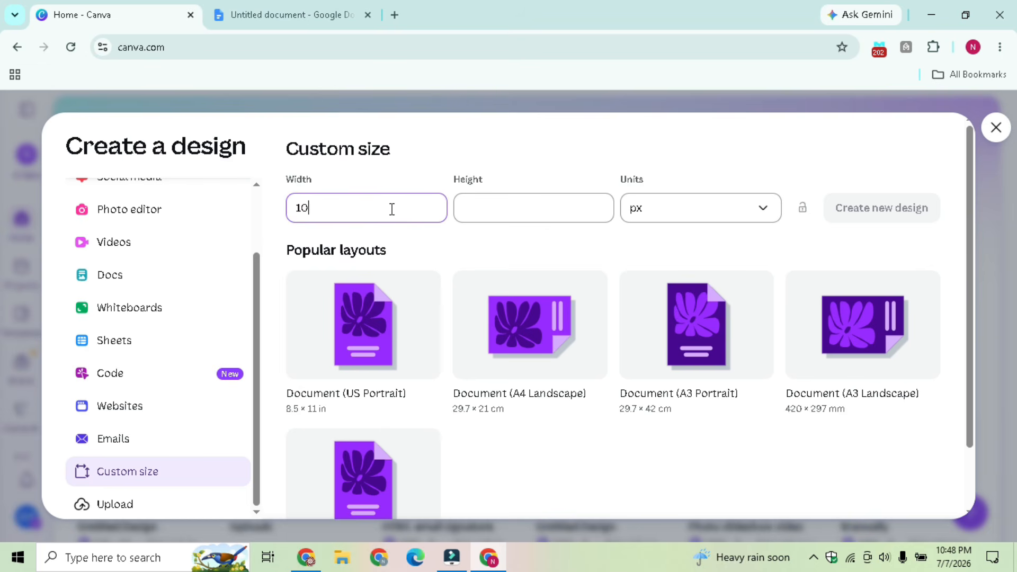
pyautogui.write('0')
pyautogui.click(542, 203)
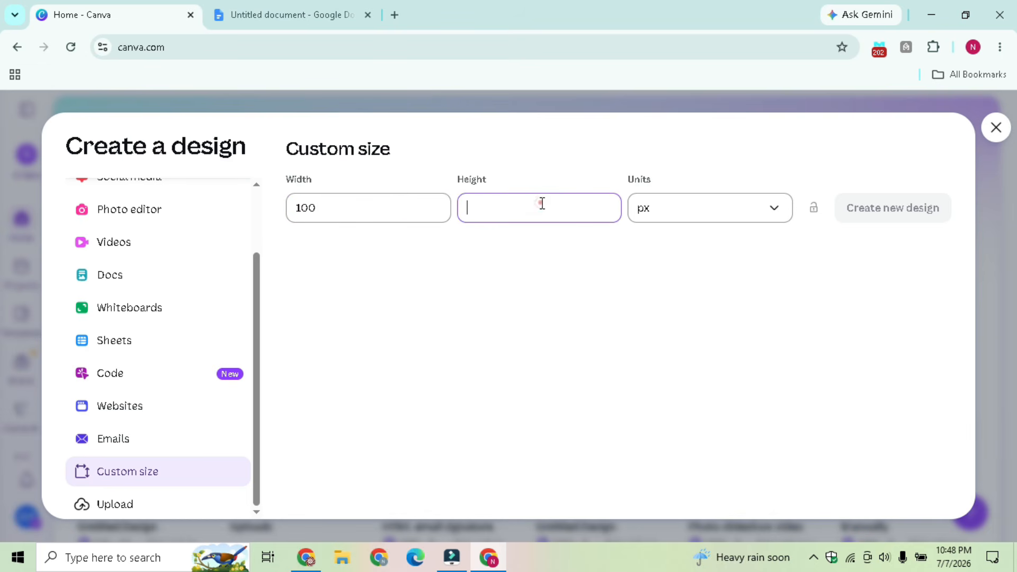
pyautogui.write('100')
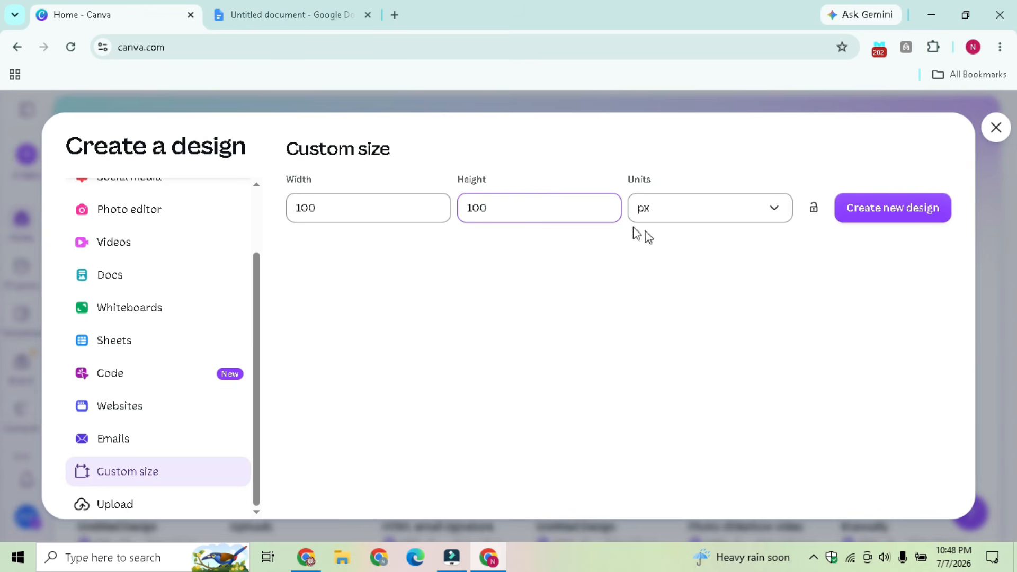
pyautogui.click(882, 221)
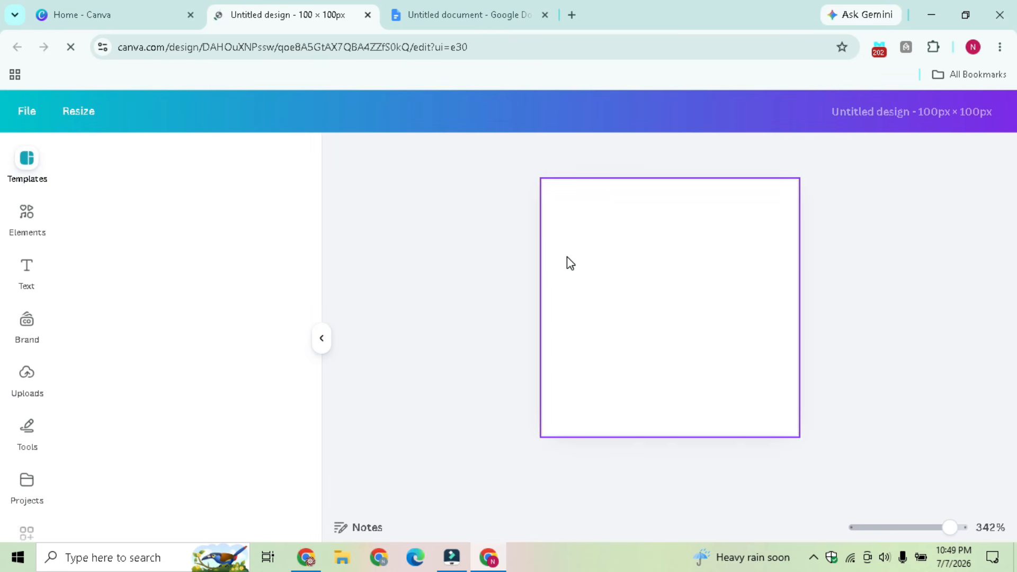
# Search elements for 'facebook' and place an enlarged Facebook logo on page 1
pyautogui.click(27, 213)
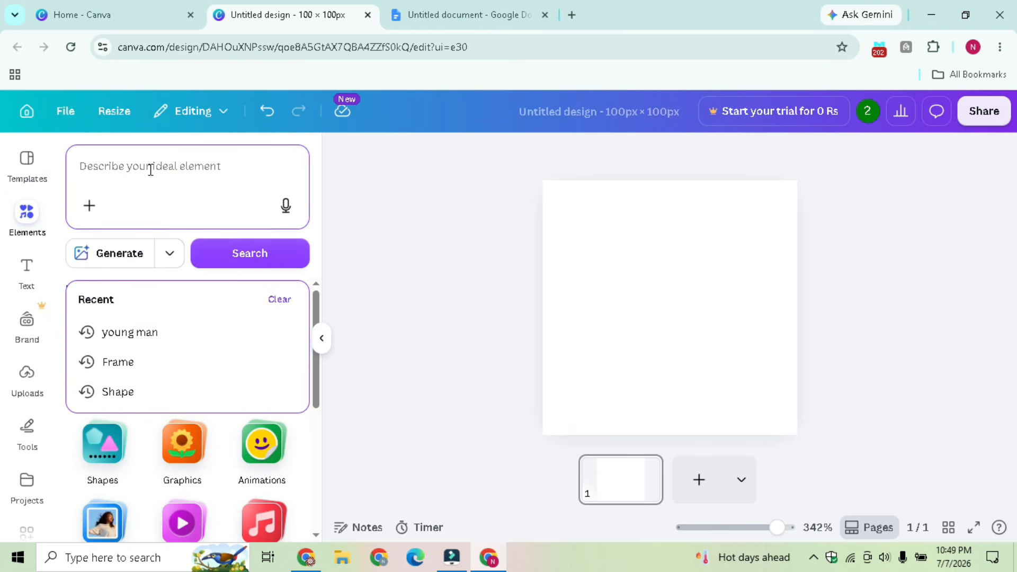
pyautogui.write('face')
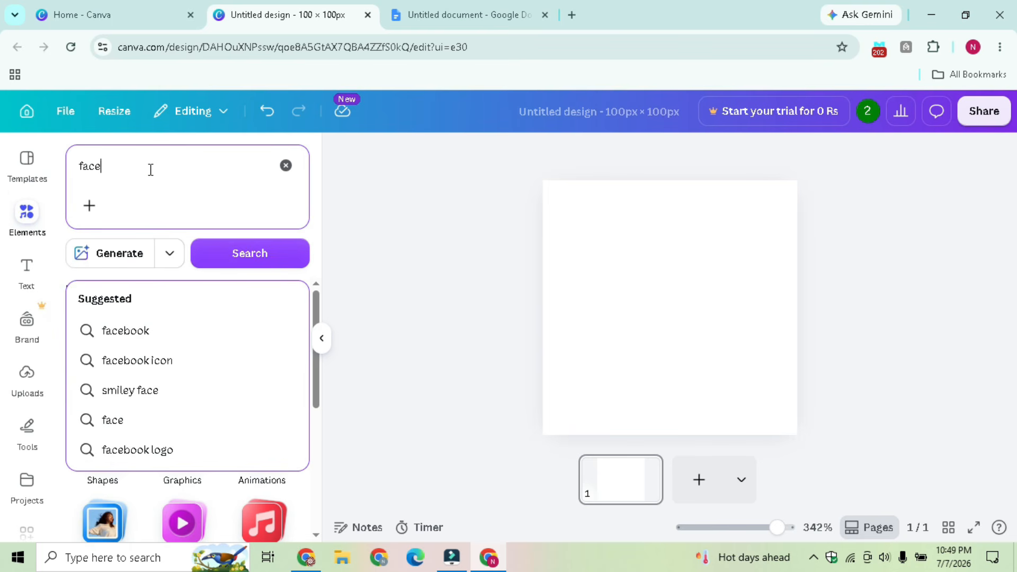
pyautogui.click(181, 331)
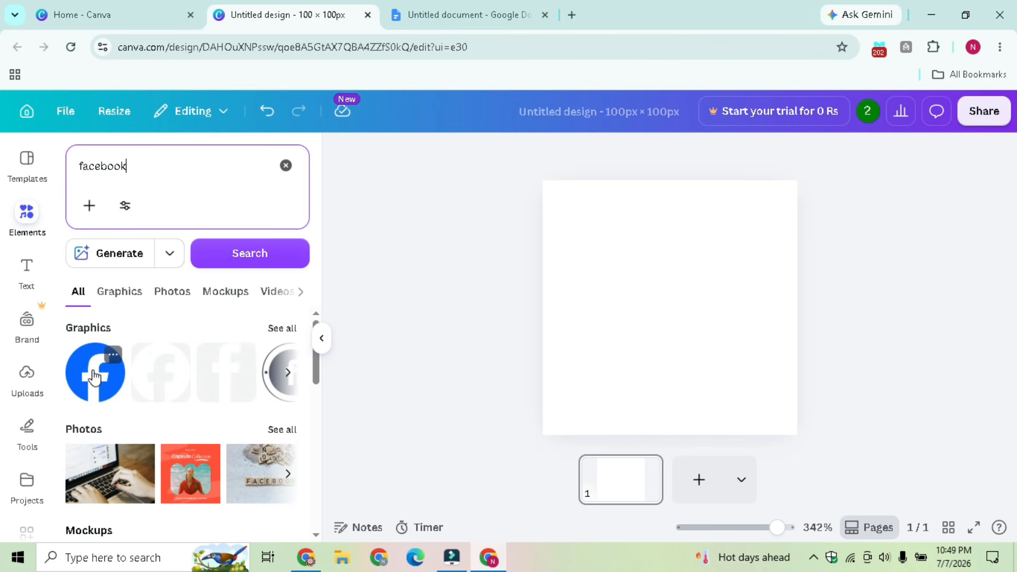
pyautogui.moveTo(95, 378); pyautogui.dragTo(642, 275)
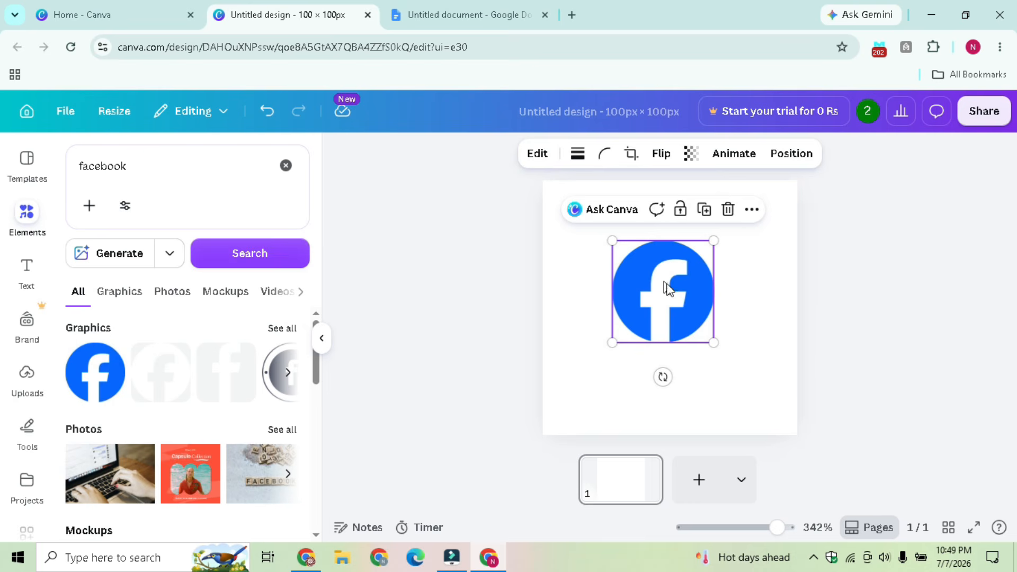
pyautogui.click(714, 342)
pyautogui.moveTo(715, 343)
pyautogui.mouseDown()
pyautogui.moveTo(770, 402)
pyautogui.moveTo(688, 332)
pyautogui.moveTo(705, 352)
pyautogui.mouseUp()
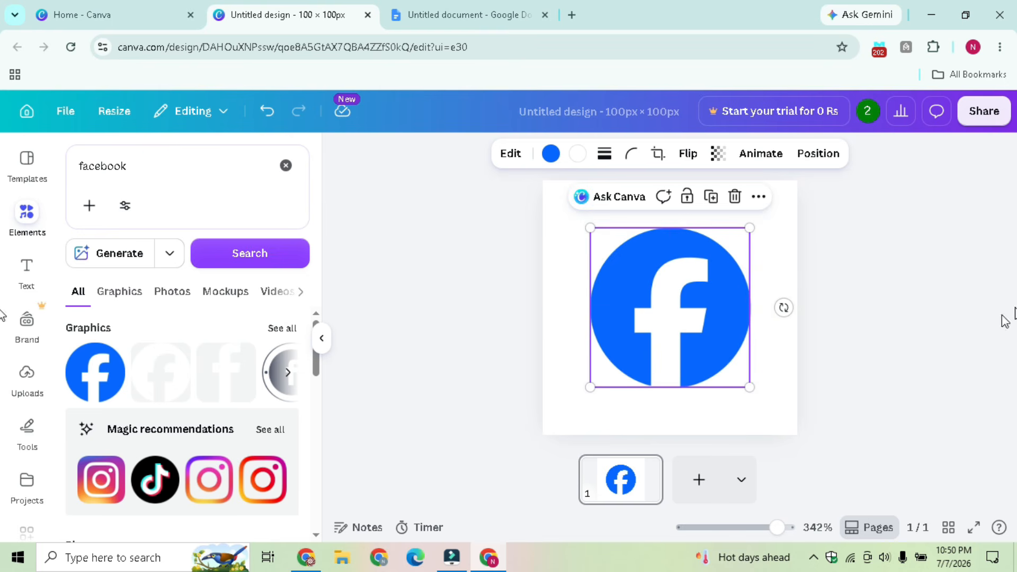
# Add page 2 with the Instagram logo, slightly shrunk and centred
pyautogui.click(699, 480)
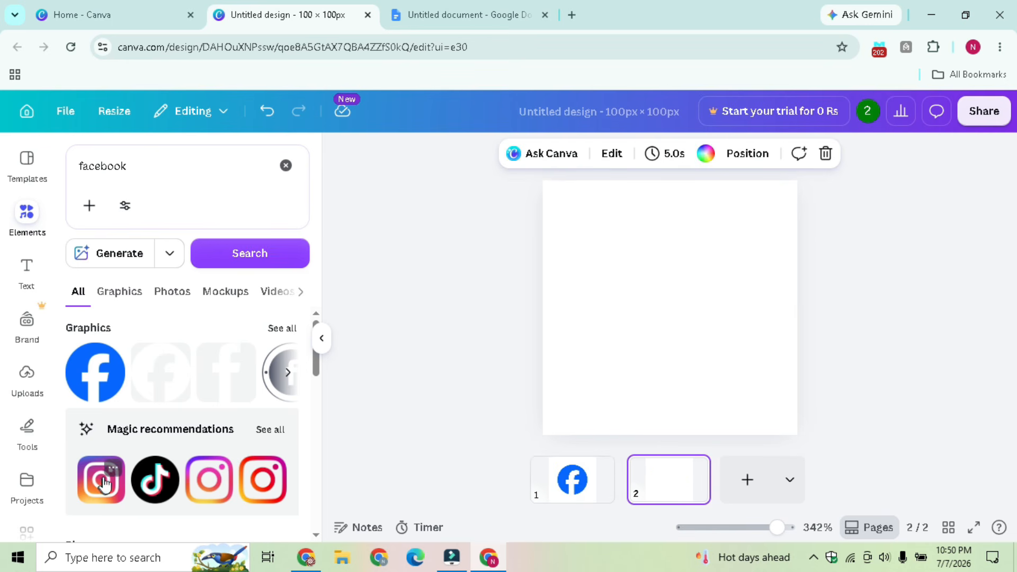
pyautogui.moveTo(315, 363); pyautogui.dragTo(315, 388)
pyautogui.moveTo(106, 360); pyautogui.dragTo(579, 227)
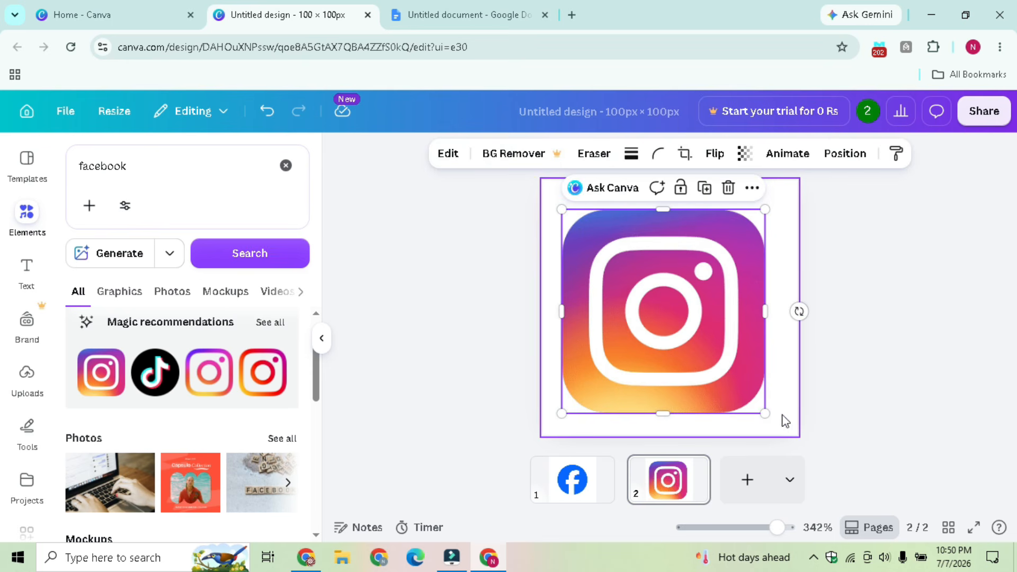
pyautogui.moveTo(765, 413); pyautogui.dragTo(741, 390)
pyautogui.moveTo(665, 321); pyautogui.dragTo(684, 329)
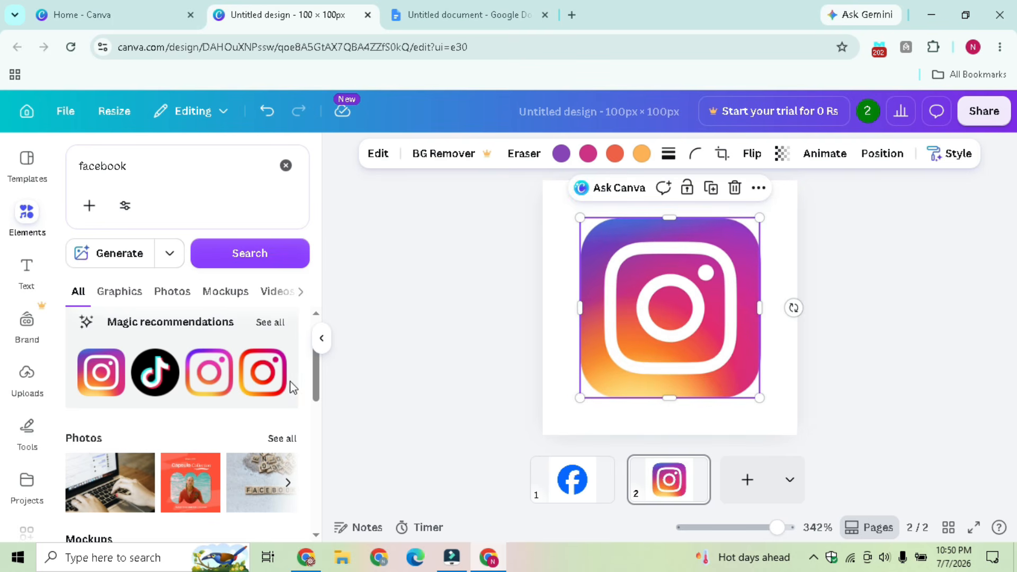
# Add page 3 with the TikTok logo, enlarged and centred
pyautogui.click(747, 480)
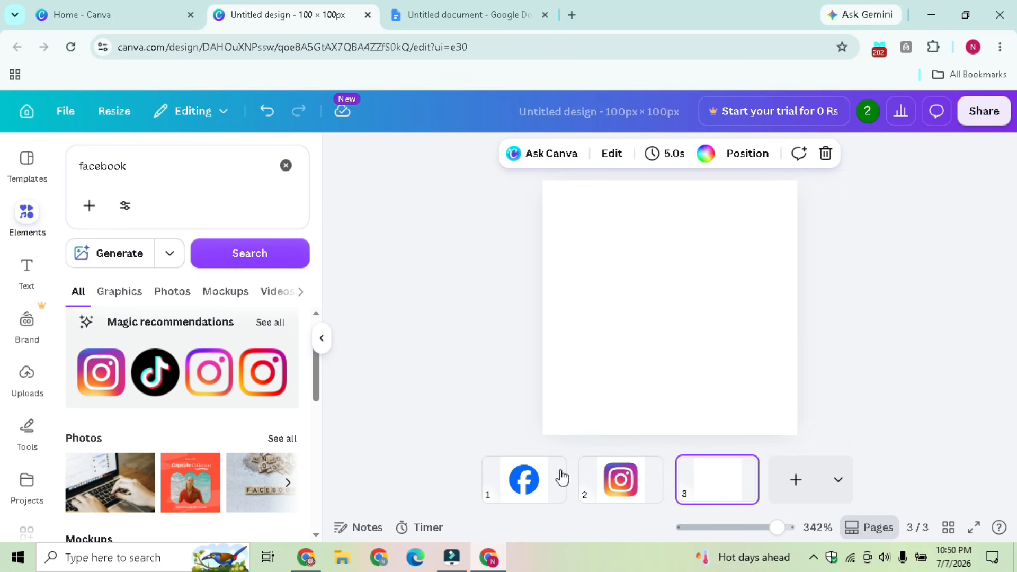
pyautogui.moveTo(317, 374)
pyautogui.mouseDown()
pyautogui.moveTo(319, 403)
pyautogui.moveTo(319, 369)
pyautogui.mouseUp()
pyautogui.moveTo(161, 396); pyautogui.dragTo(630, 266)
pyautogui.moveTo(700, 340)
pyautogui.mouseDown()
pyautogui.moveTo(748, 413)
pyautogui.moveTo(711, 352)
pyautogui.mouseUp()
pyautogui.moveTo(711, 363); pyautogui.dragTo(765, 402)
pyautogui.moveTo(711, 368); pyautogui.dragTo(707, 365)
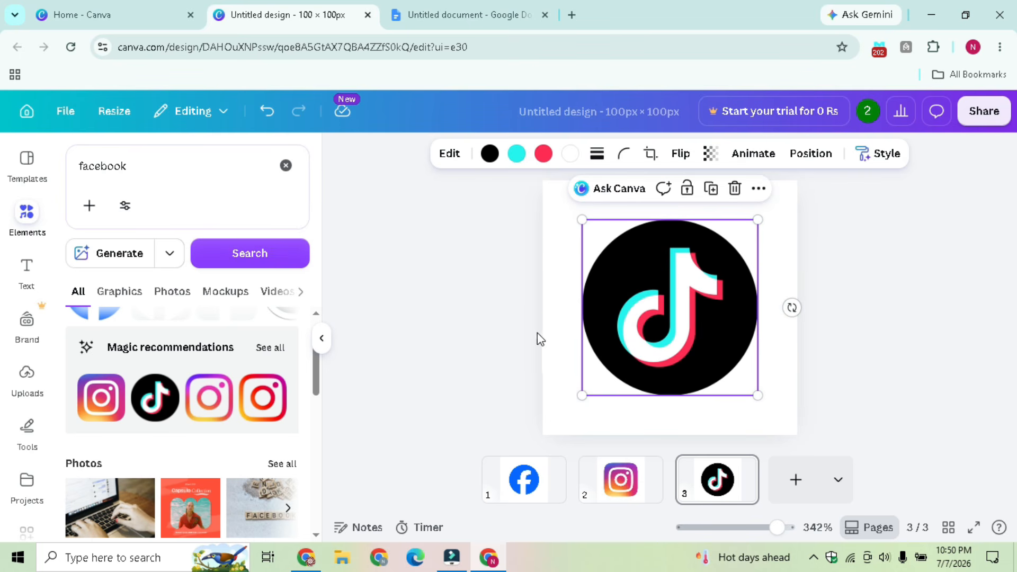
# Download all three Canva logo pages as PNG images
pyautogui.click(978, 114)
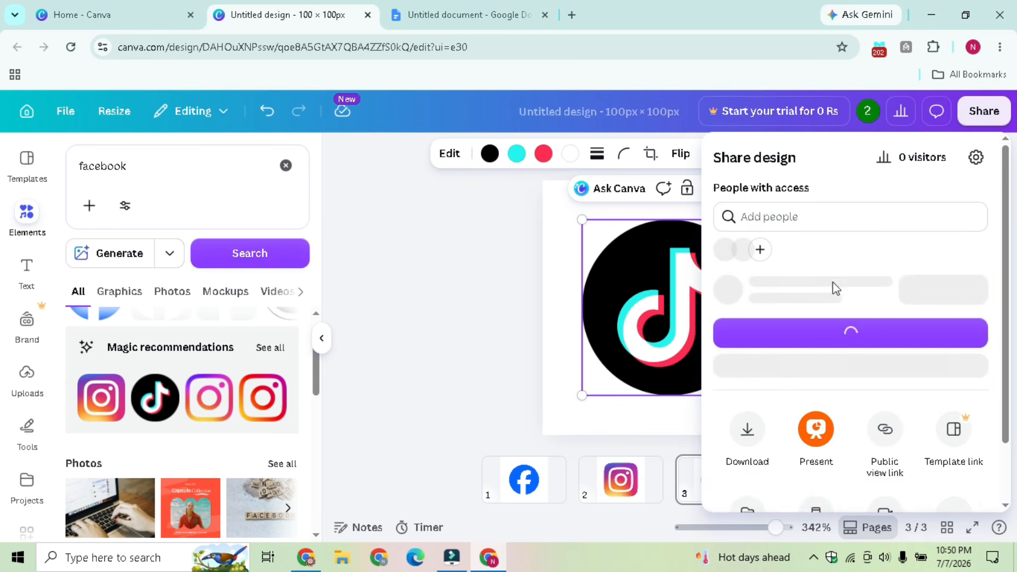
pyautogui.click(749, 459)
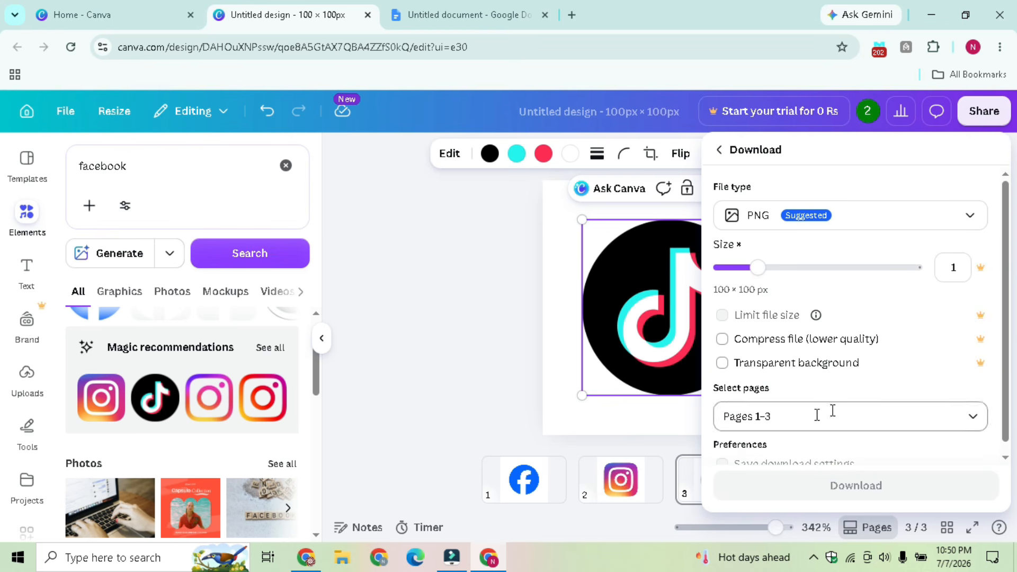
pyautogui.scroll(-1, 996, 369)
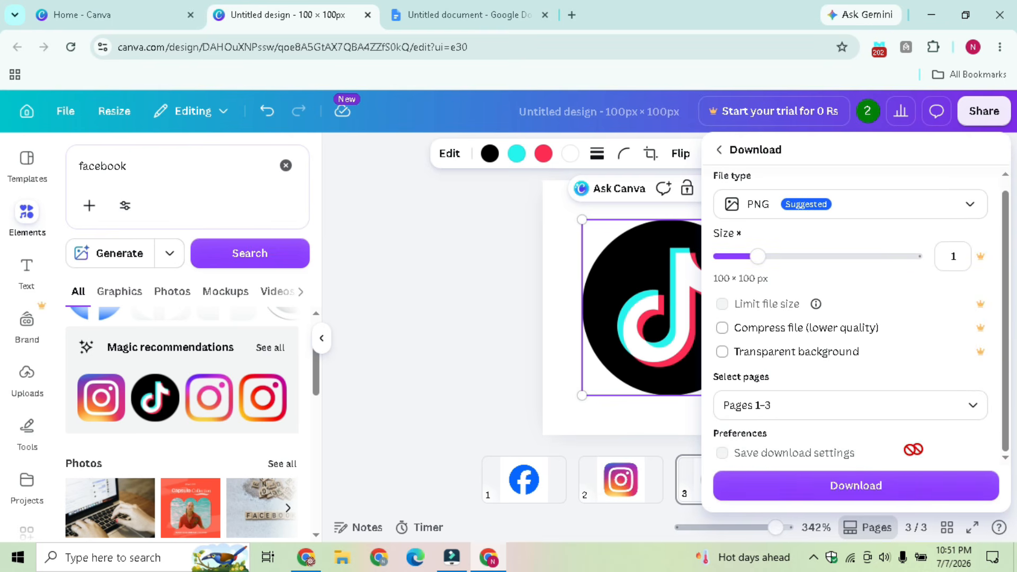
pyautogui.click(848, 497)
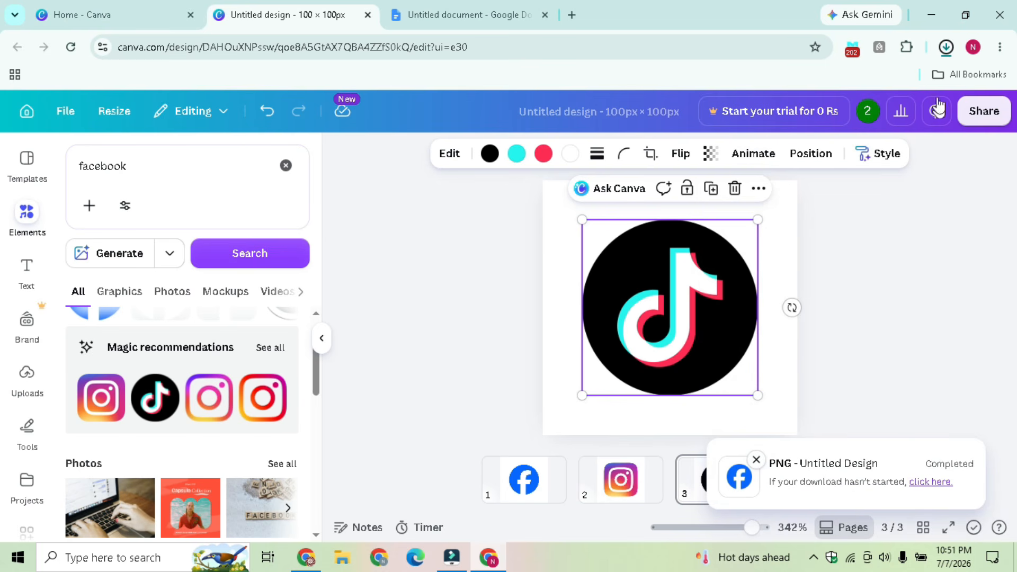
# Show the downloaded Canva zip in its folder and go back to the signature document
pyautogui.click(946, 48)
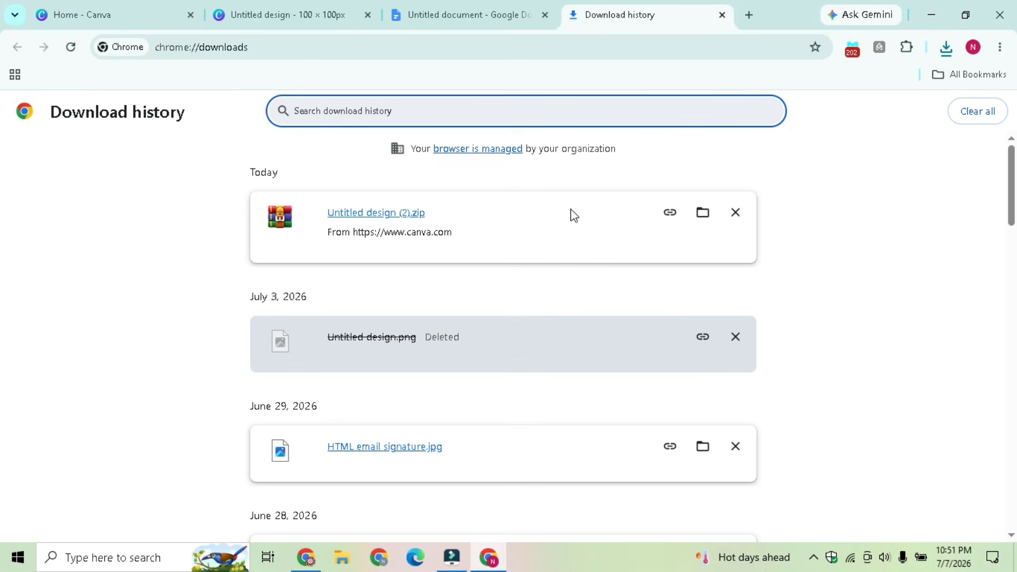
pyautogui.click(703, 227)
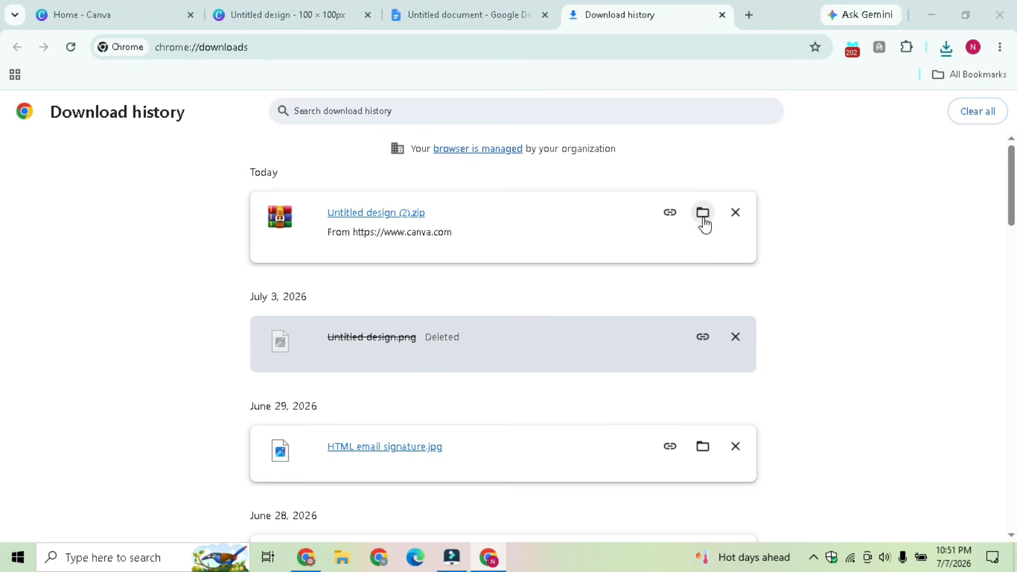
pyautogui.click(455, 15)
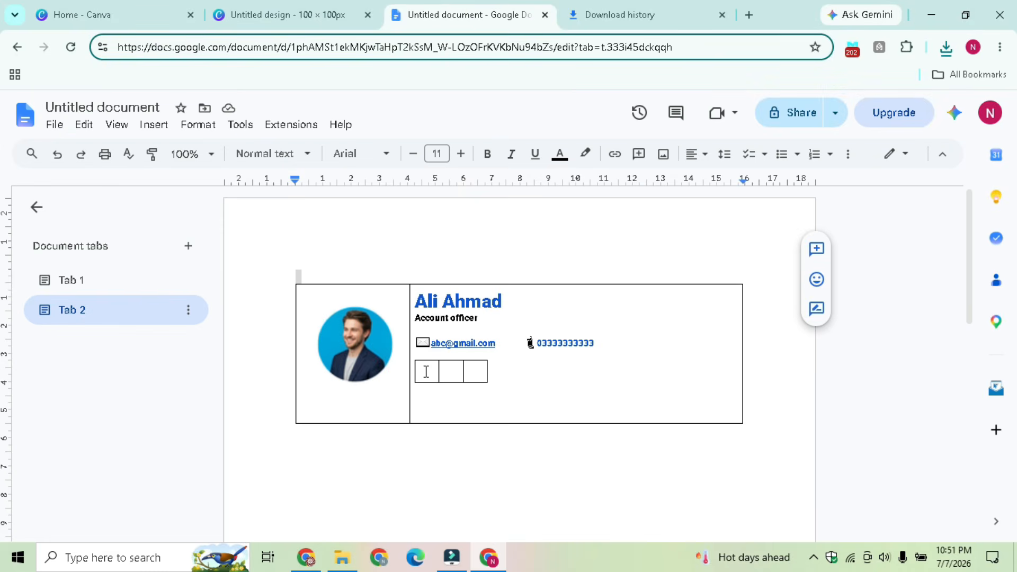
# Insert icon file 1, the Facebook icon, from the Untitled design (2) folder into the first small cell
pyautogui.click(426, 371)
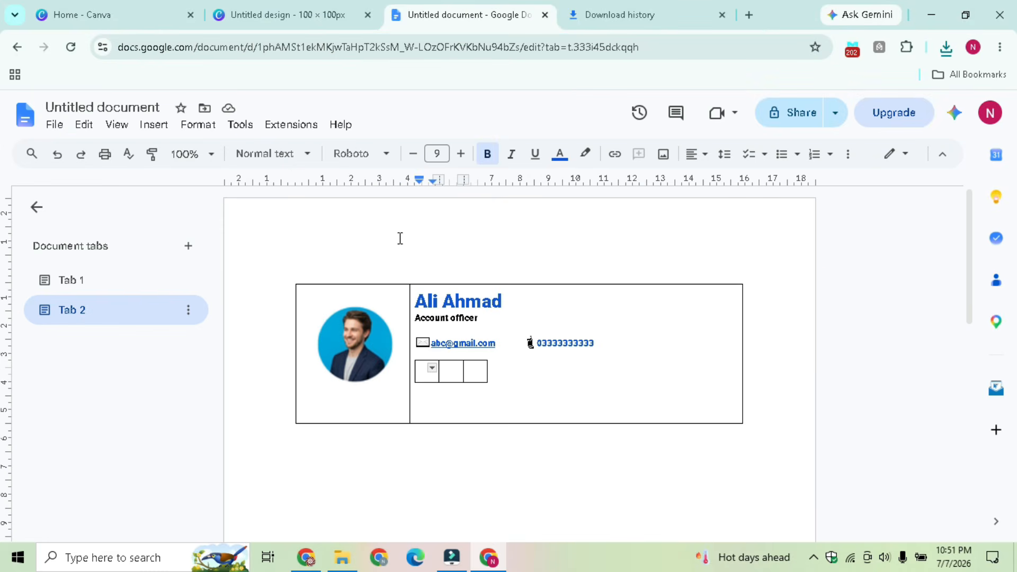
pyautogui.click(143, 130)
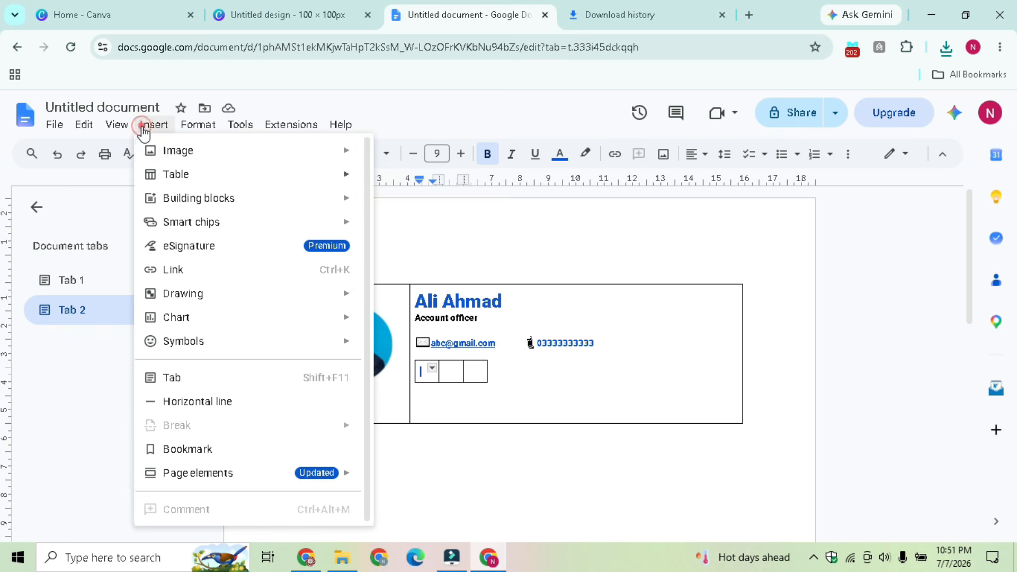
pyautogui.moveTo(302, 157)
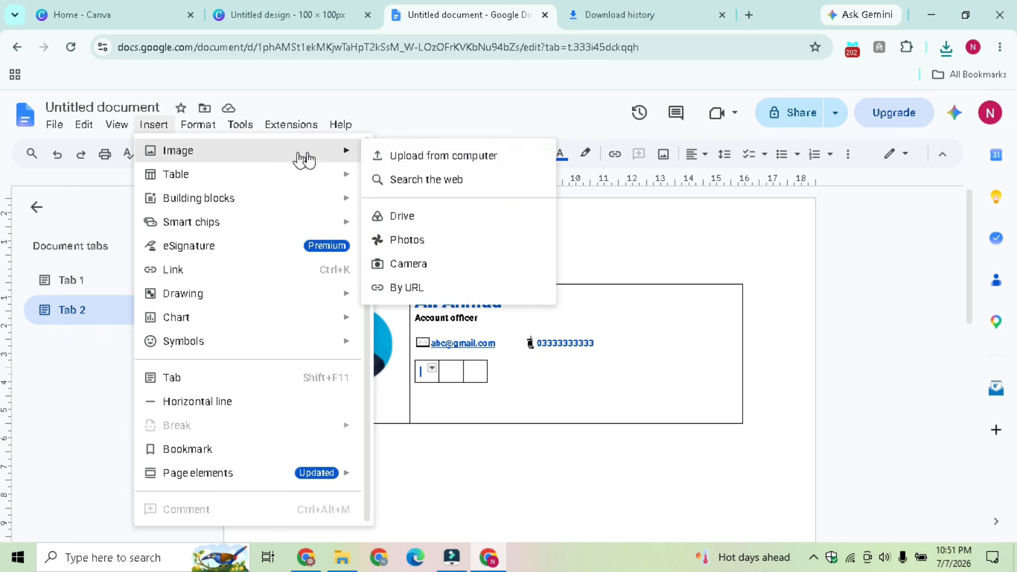
pyautogui.click(473, 160)
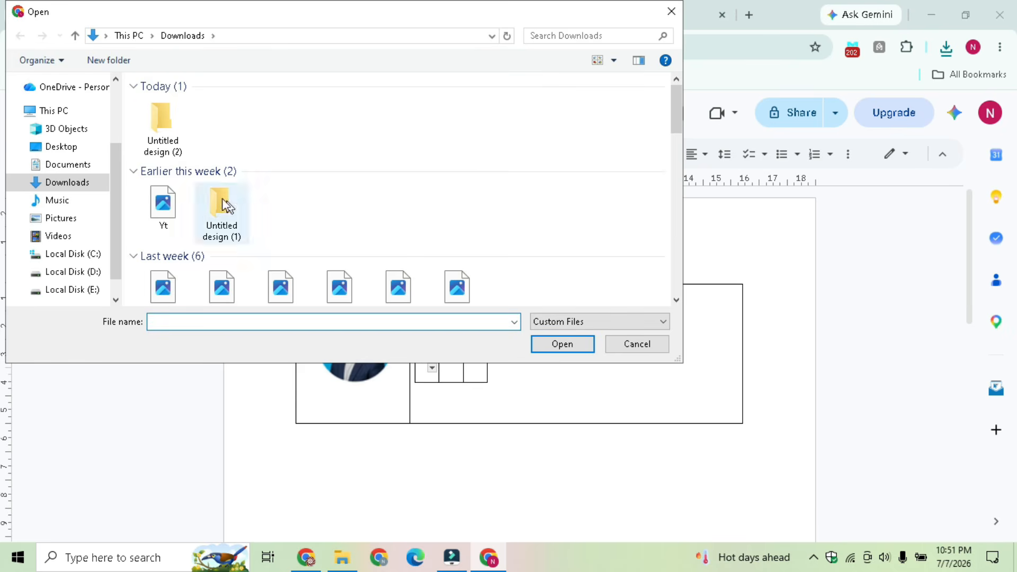
pyautogui.doubleClick(163, 118)
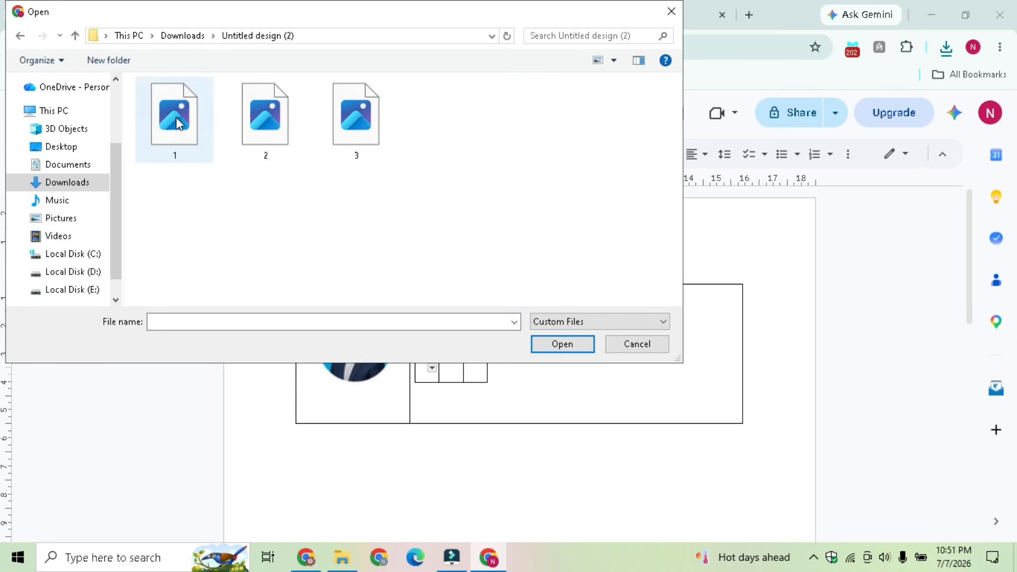
pyautogui.click(176, 118)
pyautogui.click(563, 347)
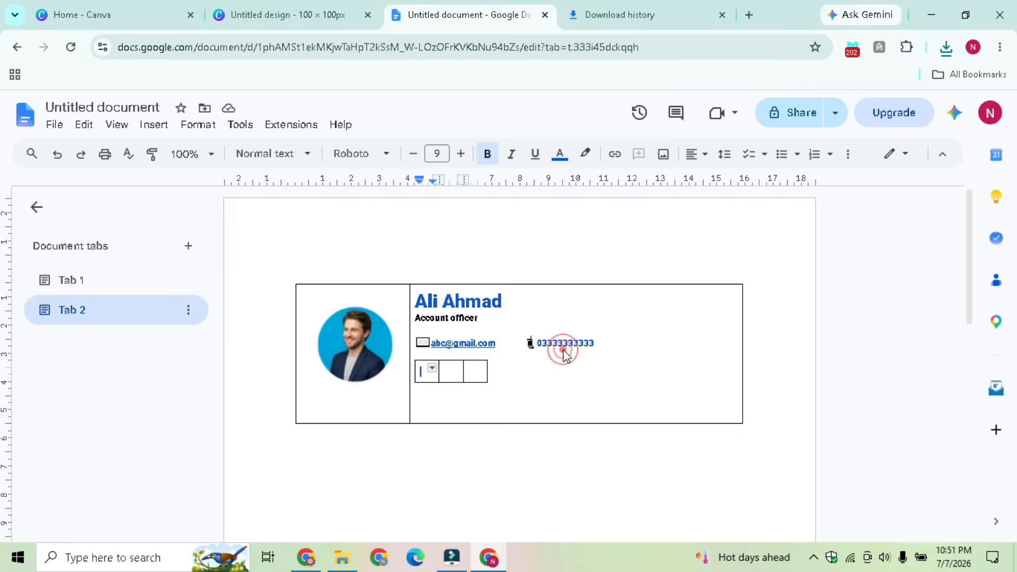
# Insert icon file 2, the Instagram icon, into the second small cell
pyautogui.click(445, 374)
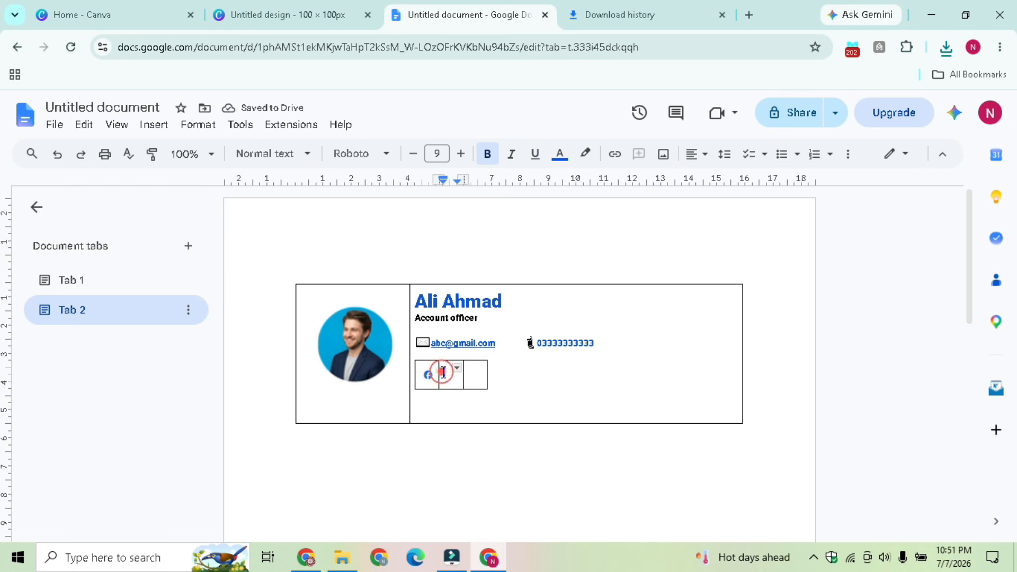
pyautogui.click(154, 128)
pyautogui.moveTo(229, 154)
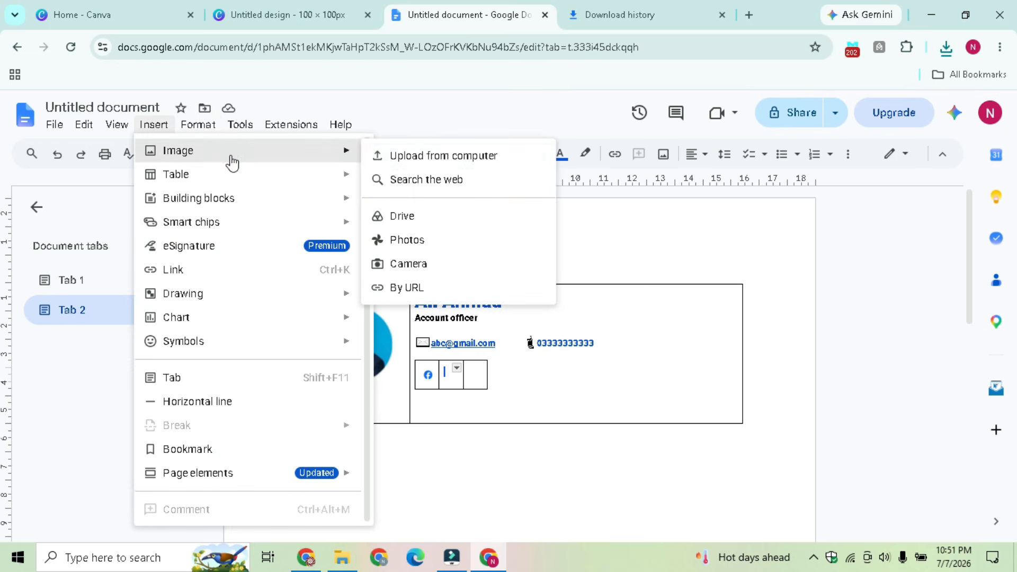
pyautogui.click(501, 156)
pyautogui.click(281, 113)
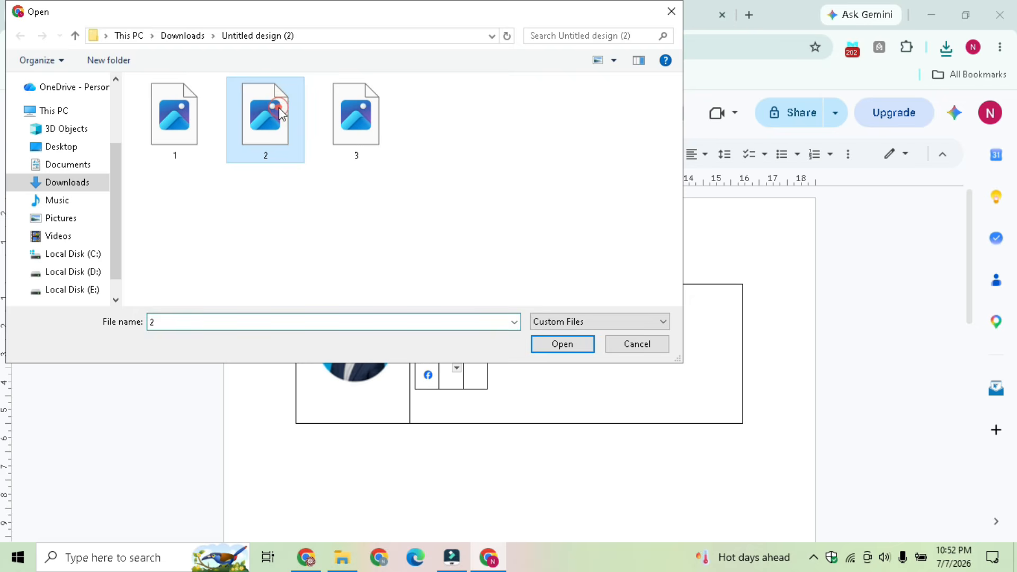
pyautogui.click(564, 352)
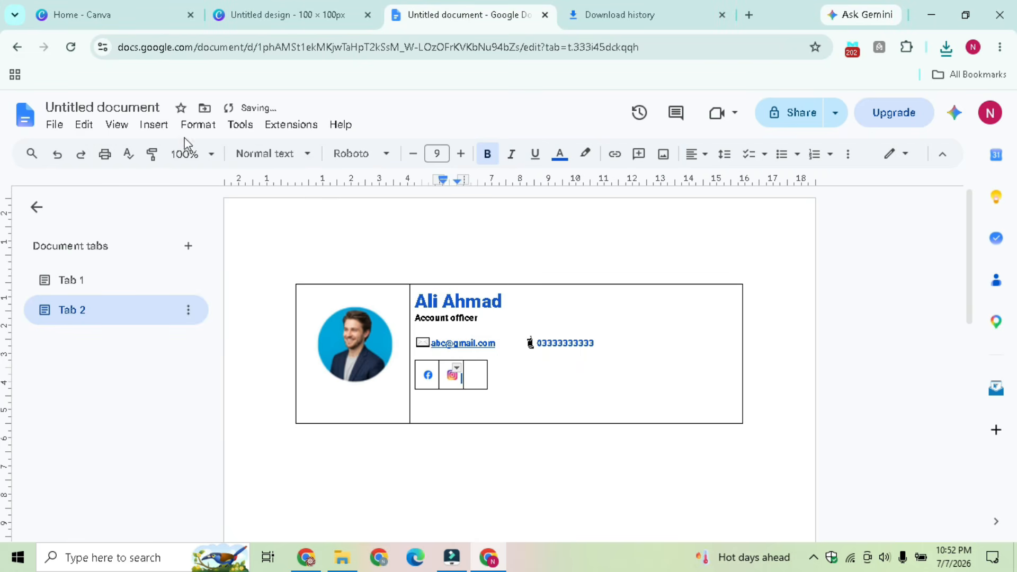
# Insert the TikTok icon, then delete it because it landed in the wrong spot
pyautogui.click(153, 125)
pyautogui.moveTo(195, 154)
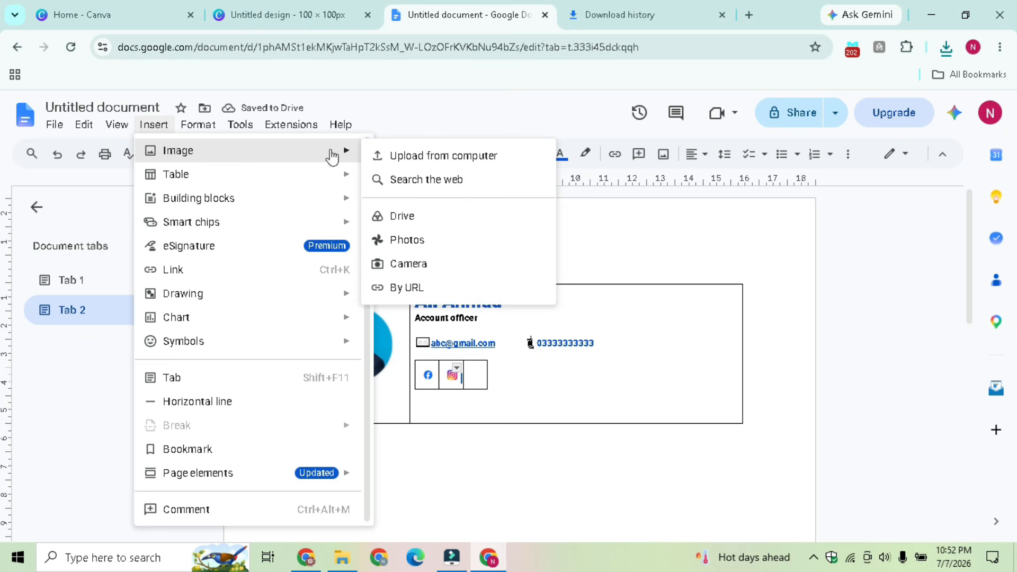
pyautogui.click(463, 158)
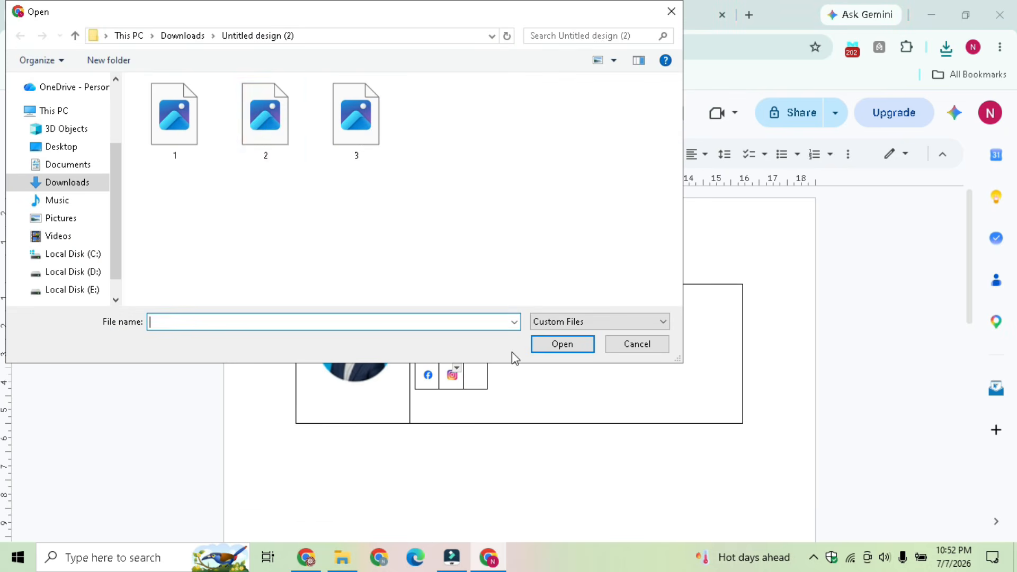
pyautogui.click(344, 132)
pyautogui.click(551, 344)
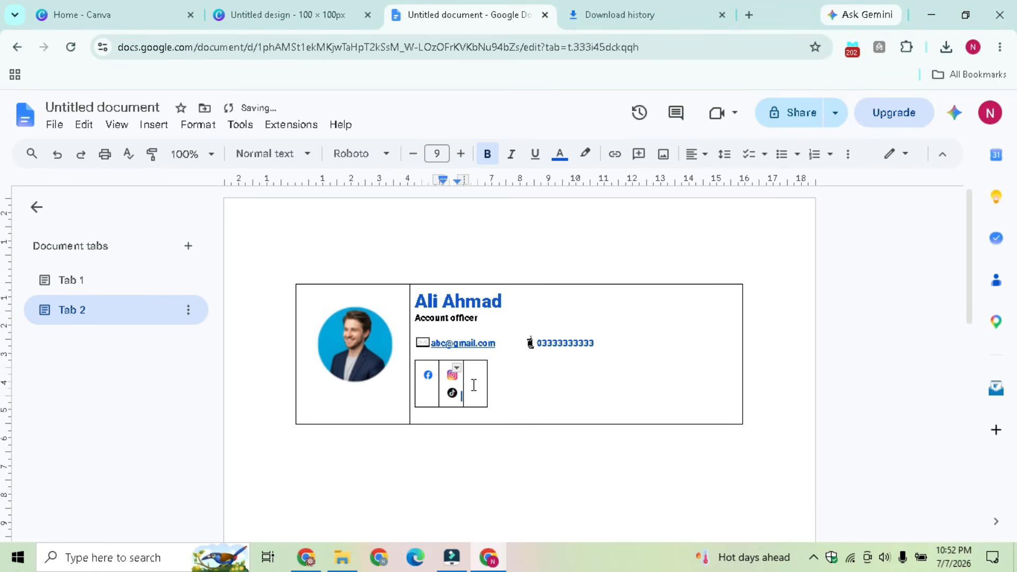
pyautogui.press('BackSpace')
# Insert icon file 3, the TikTok icon, into the empty third small cell
pyautogui.click(473, 378)
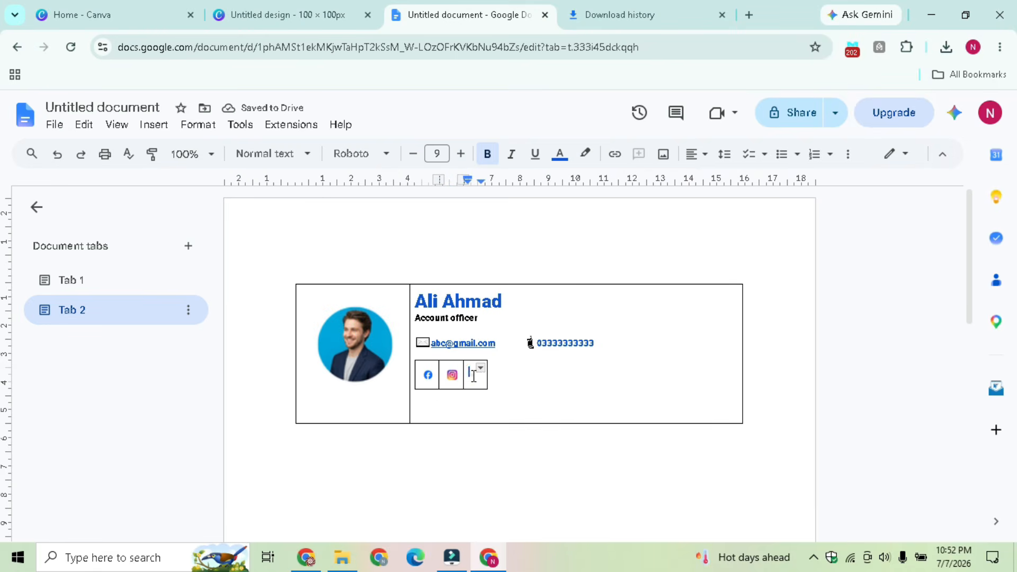
pyautogui.click(153, 125)
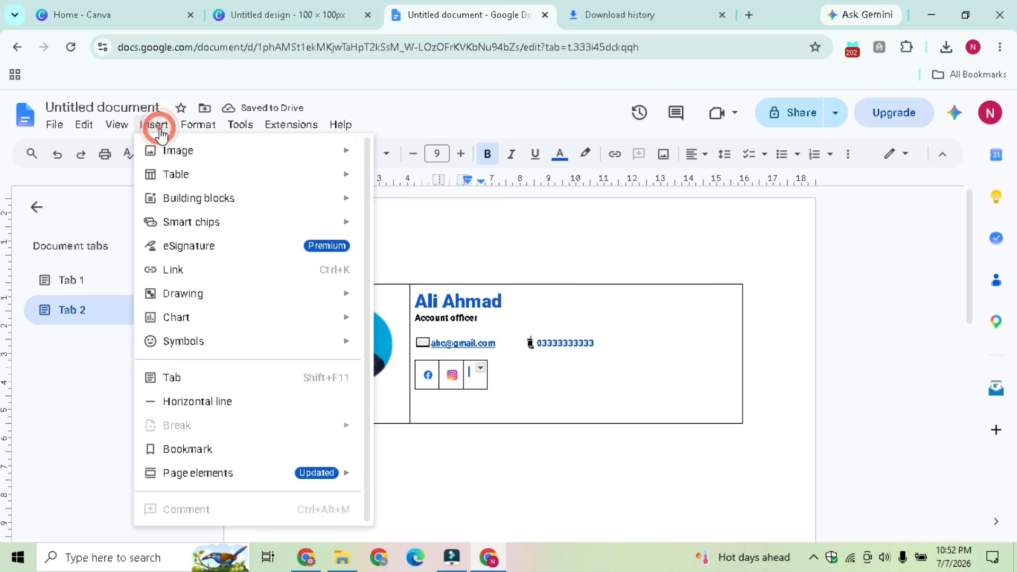
pyautogui.moveTo(222, 164)
pyautogui.click(492, 162)
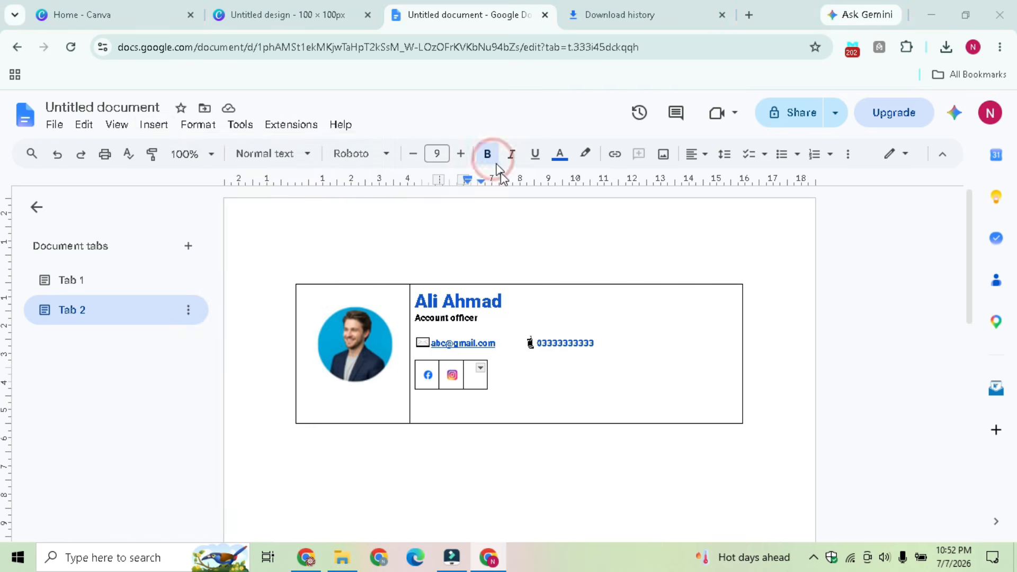
pyautogui.click(381, 140)
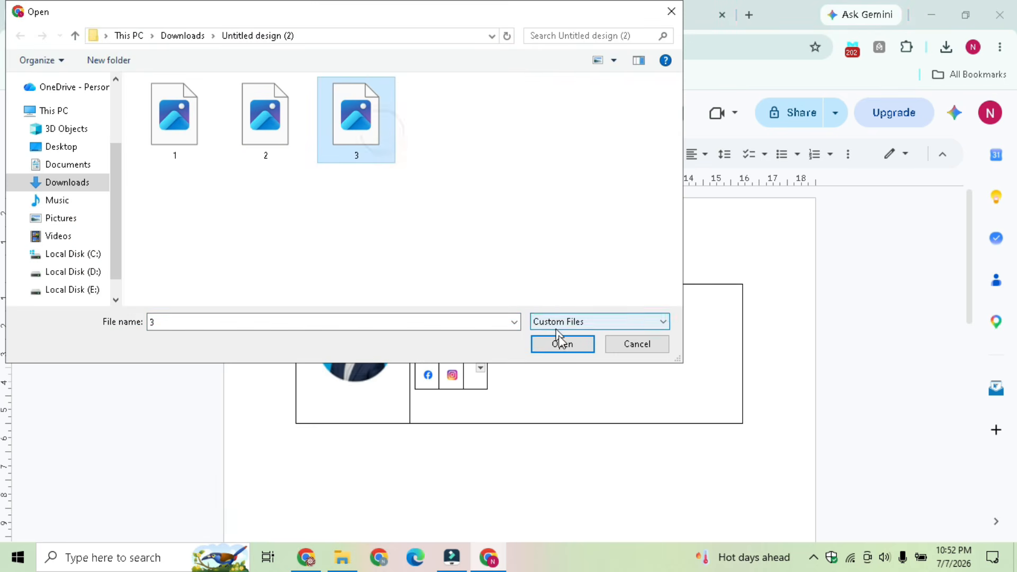
pyautogui.click(565, 352)
# Load youtube.com in a new tab, copy its address, and return to the signature document
pyautogui.hotkey('ctrl', 't')
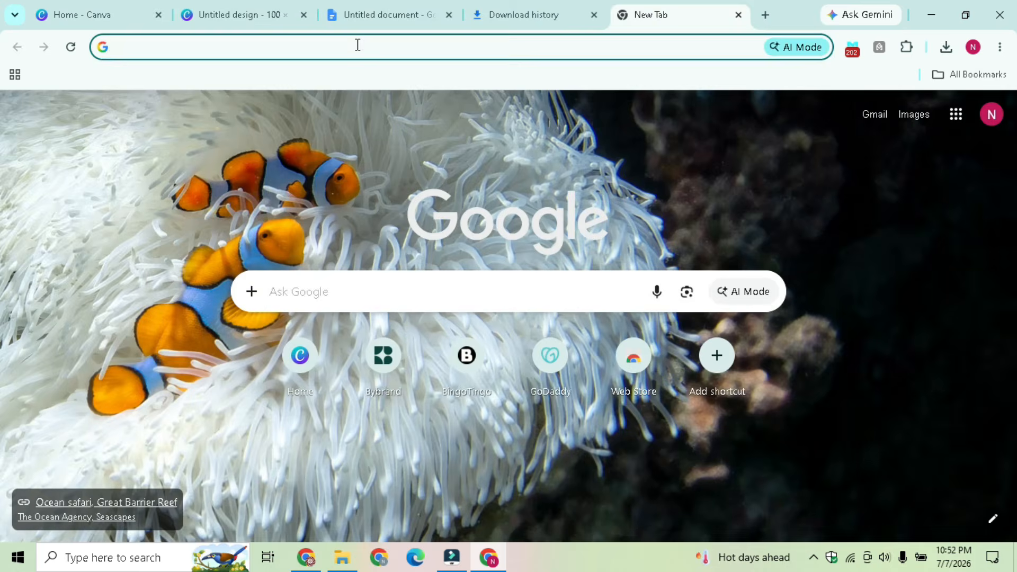
pyautogui.write('u')
pyautogui.press('BackSpace')
pyautogui.write('youtube.com')
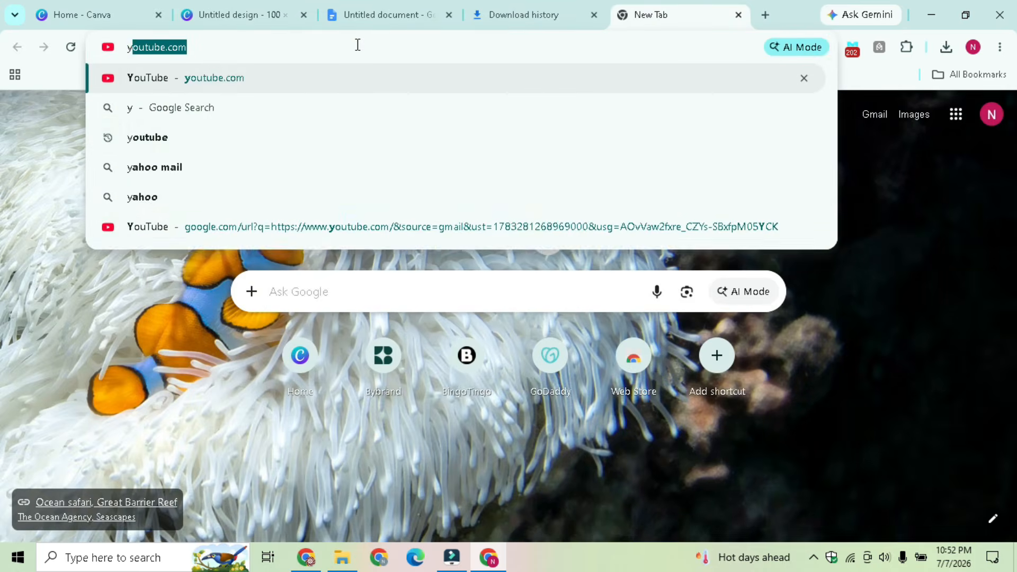
pyautogui.click(266, 80)
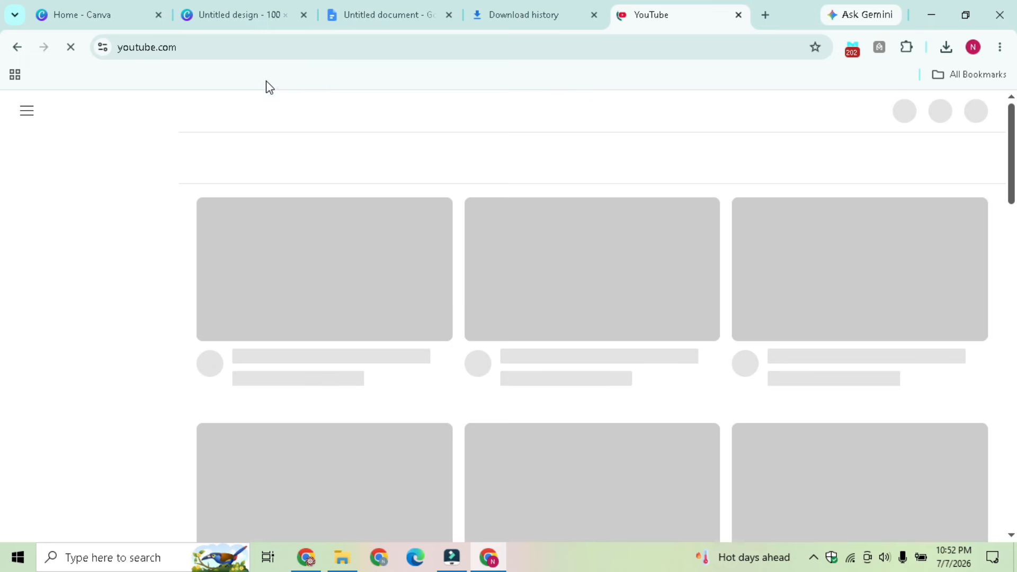
pyautogui.click(217, 55)
pyautogui.hotkey('ctrl', 'c')
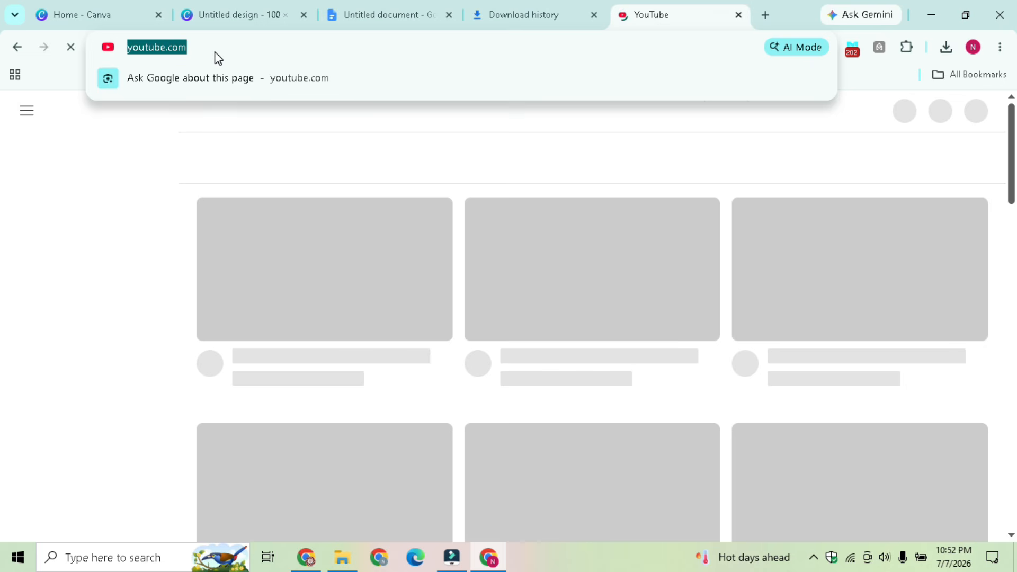
pyautogui.click(402, 10)
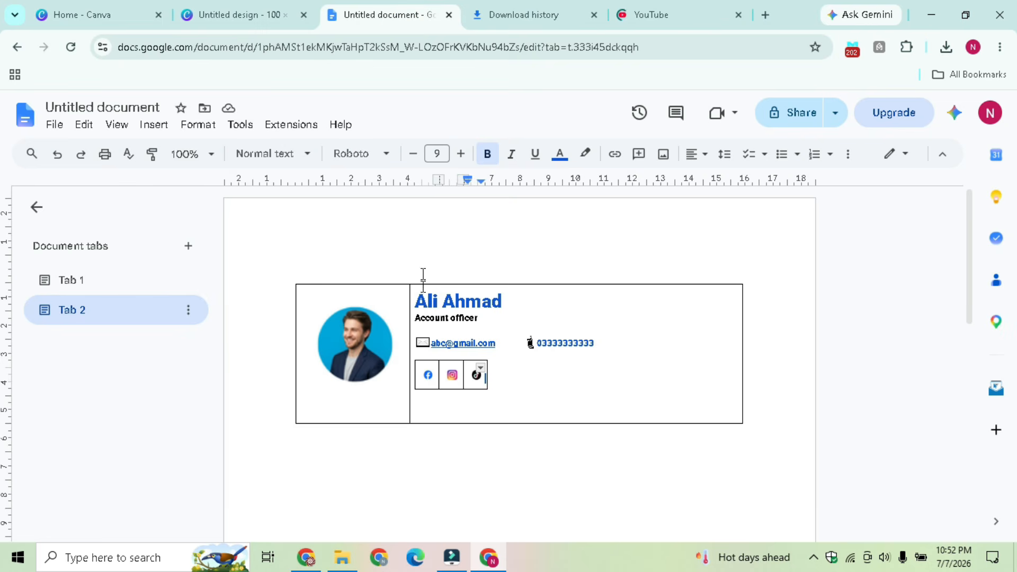
pyautogui.click(428, 374)
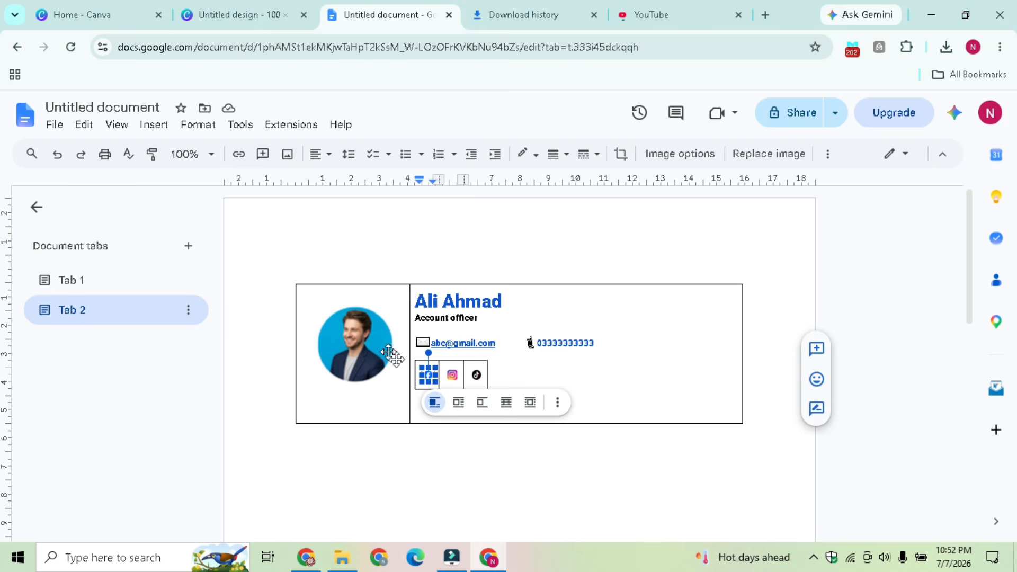
pyautogui.click(237, 159)
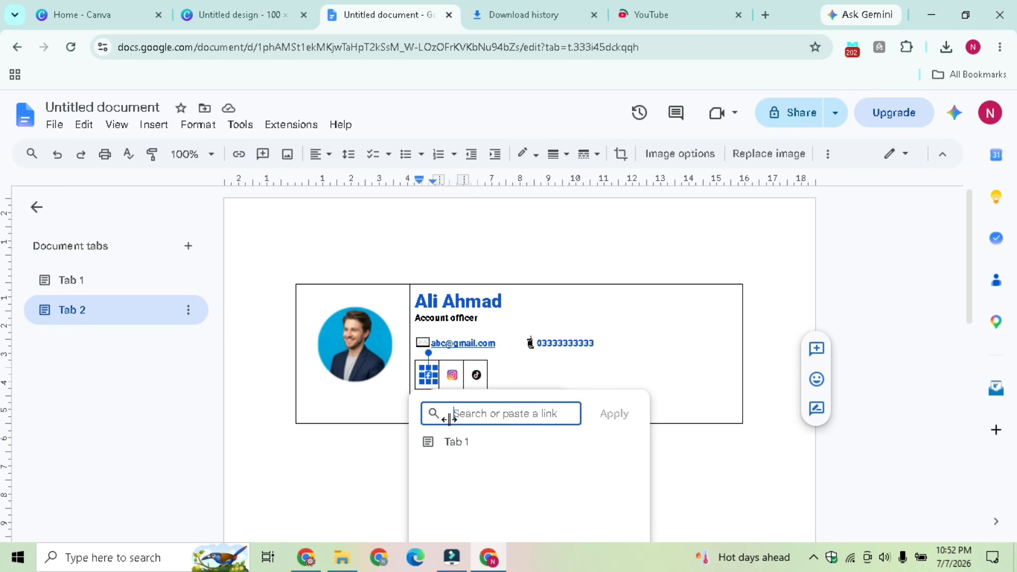
pyautogui.hotkey('ctrl', 'v')
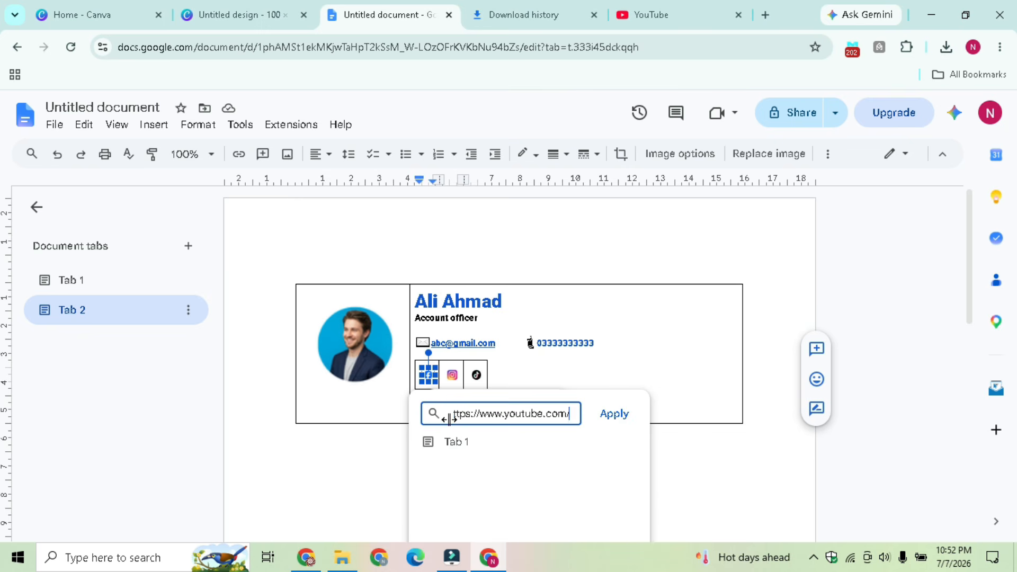
pyautogui.click(615, 414)
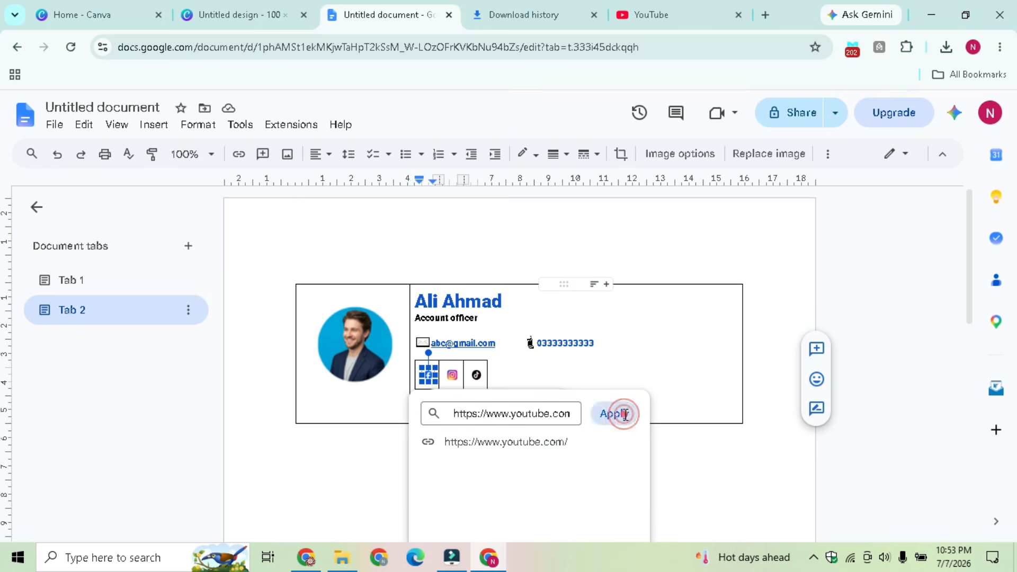
pyautogui.click(449, 372)
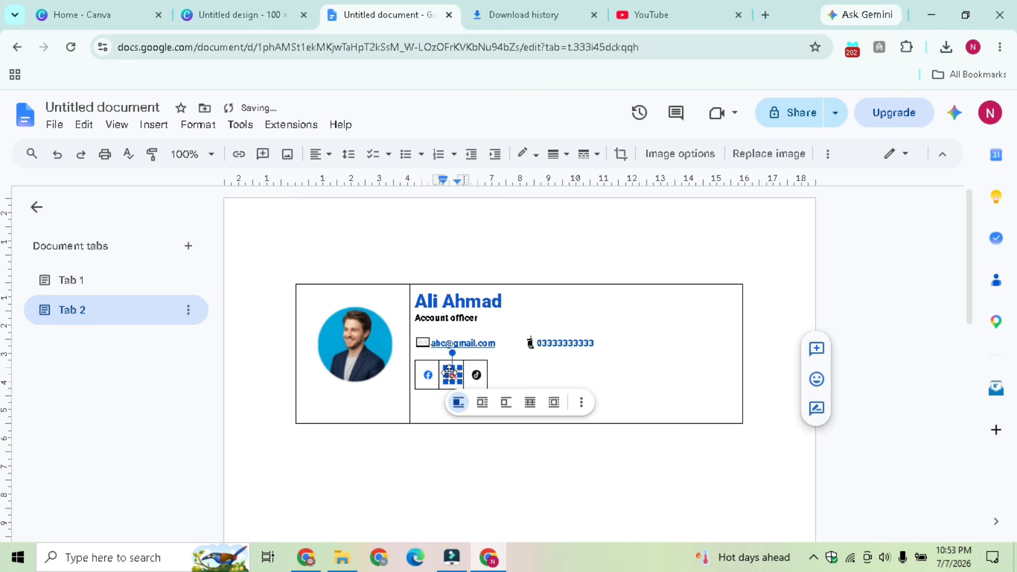
pyautogui.click(238, 155)
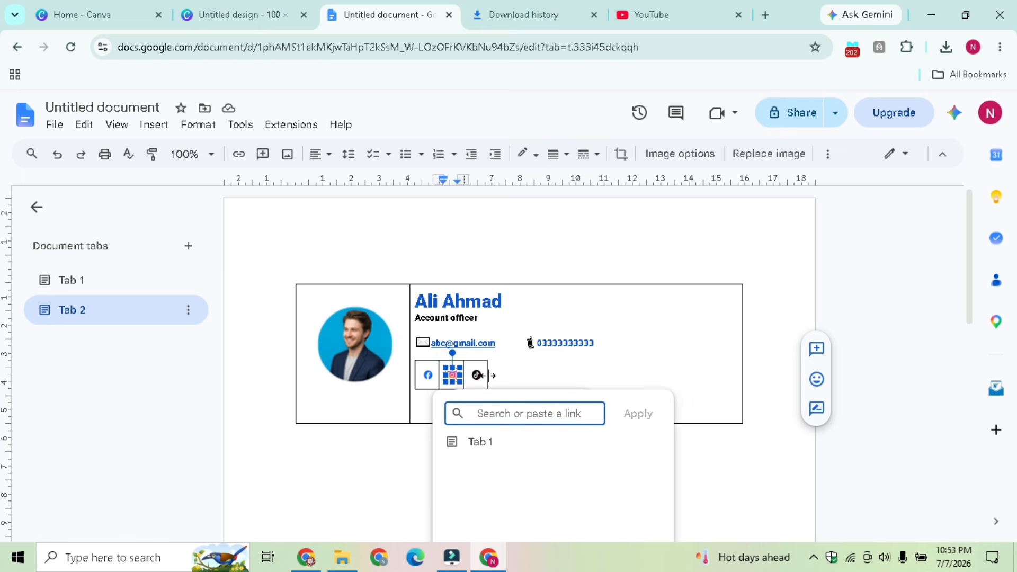
pyautogui.hotkey('ctrl', 'v')
pyautogui.click(639, 419)
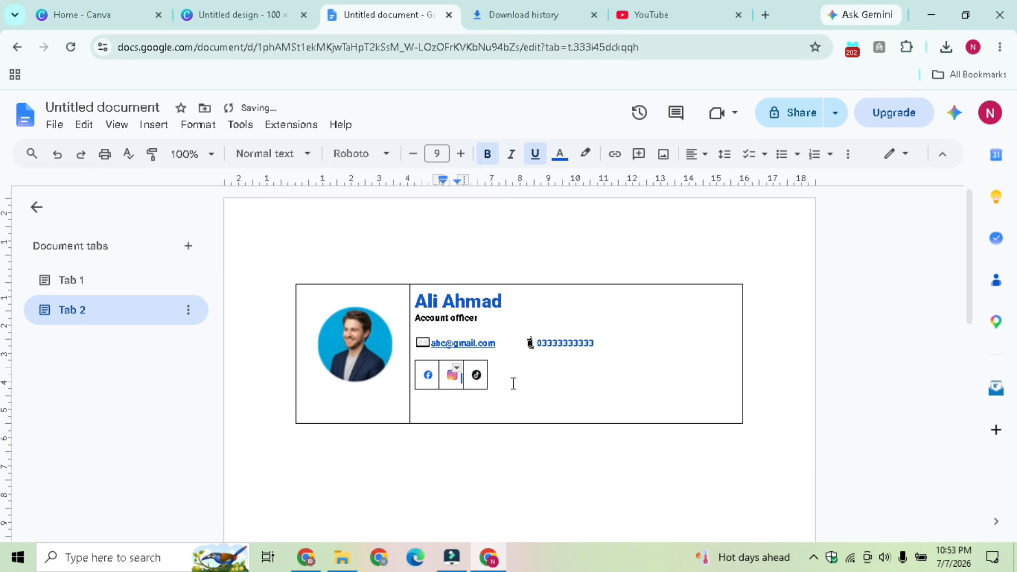
pyautogui.click(476, 374)
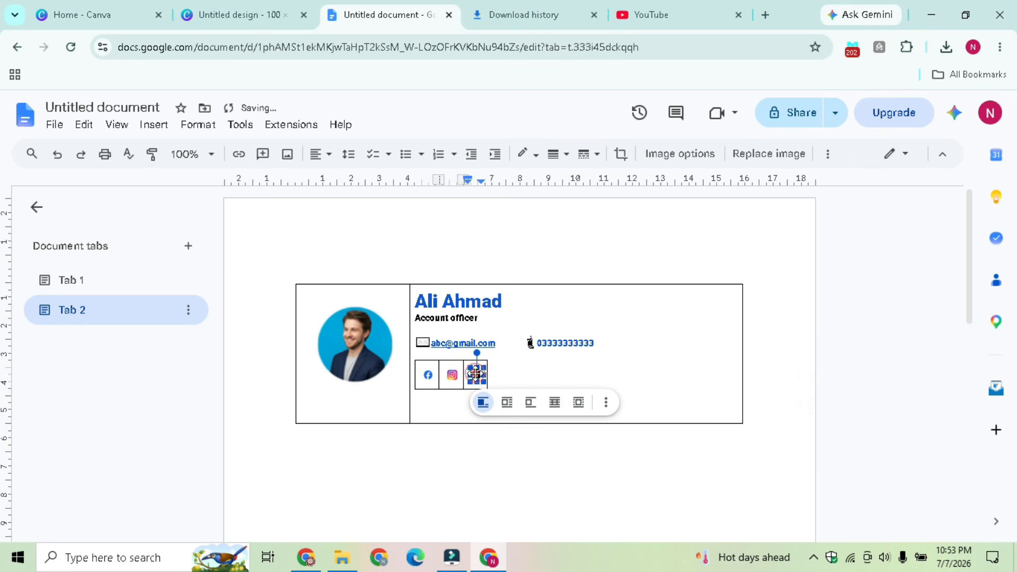
pyautogui.click(239, 154)
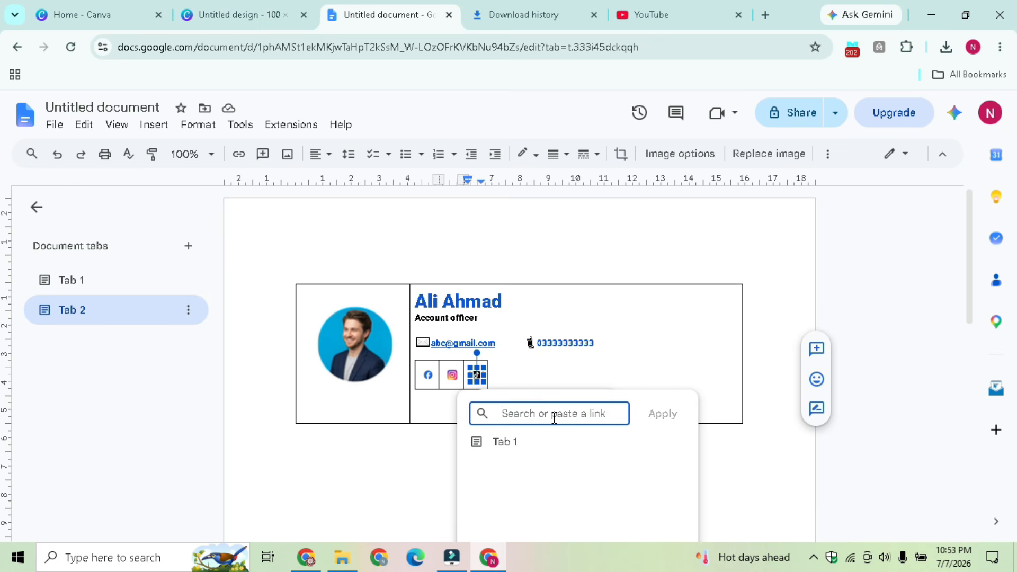
pyautogui.hotkey('ctrl', 'v')
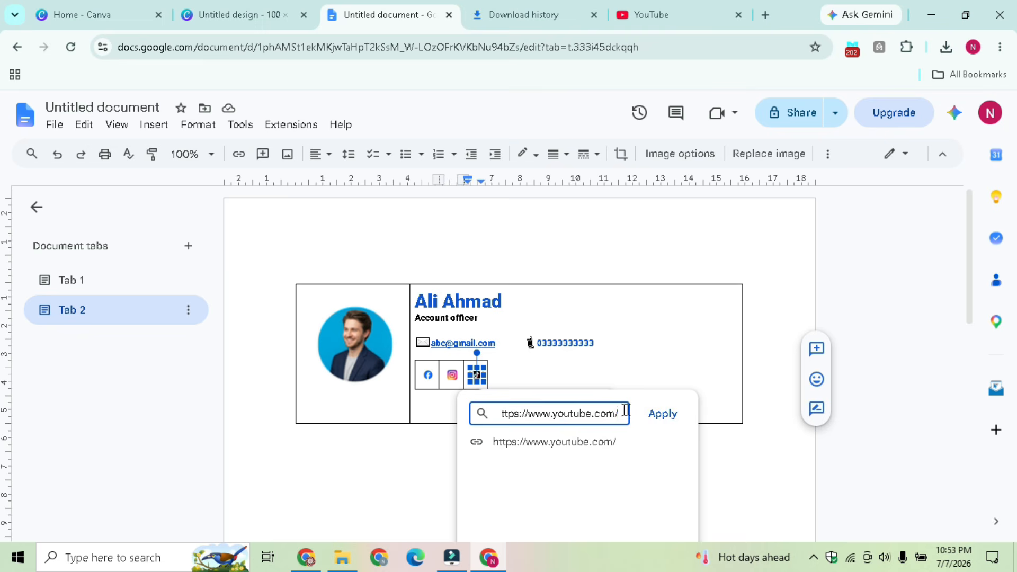
pyautogui.click(660, 414)
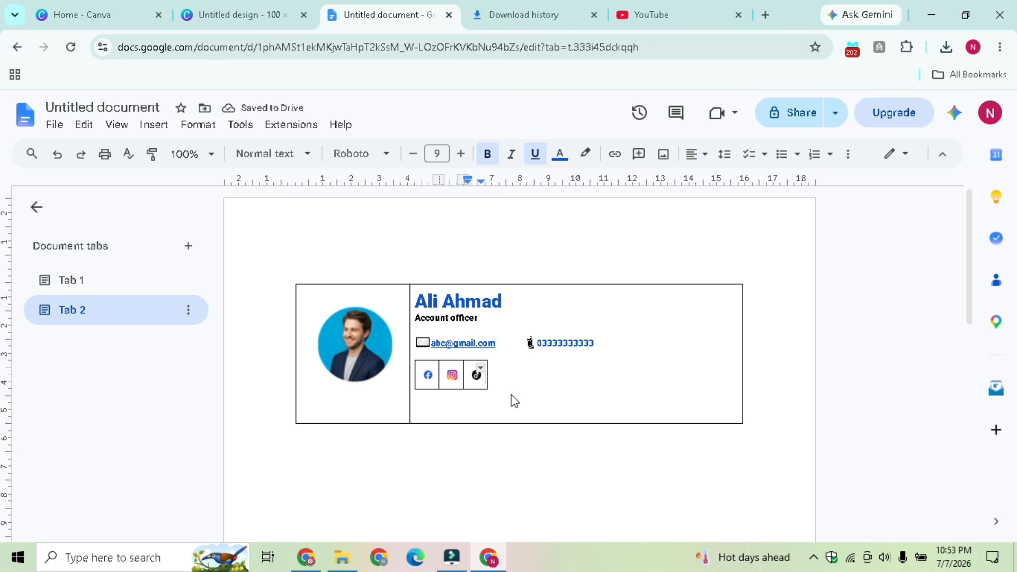
pyautogui.click(510, 395)
pyautogui.press('Return')
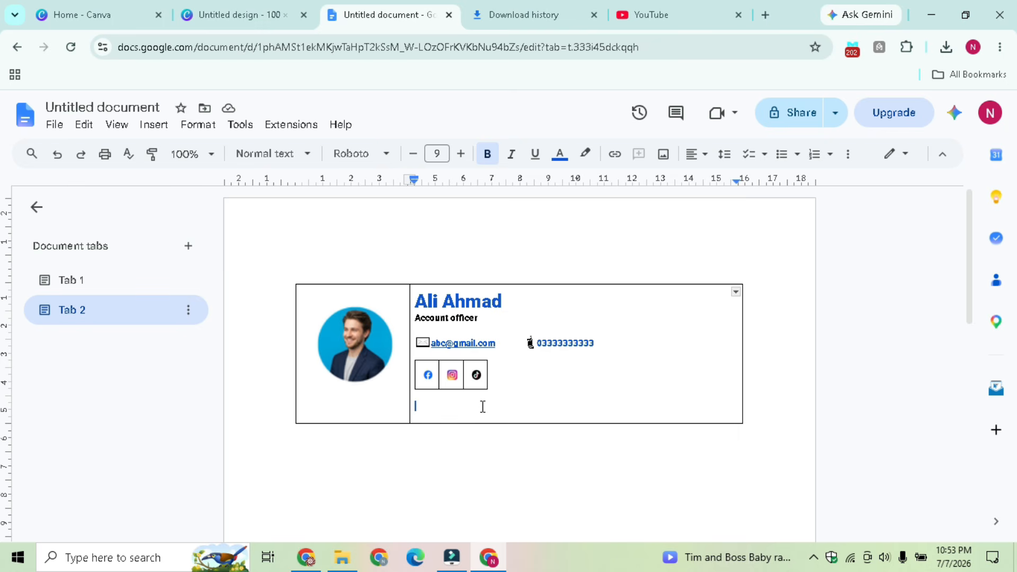
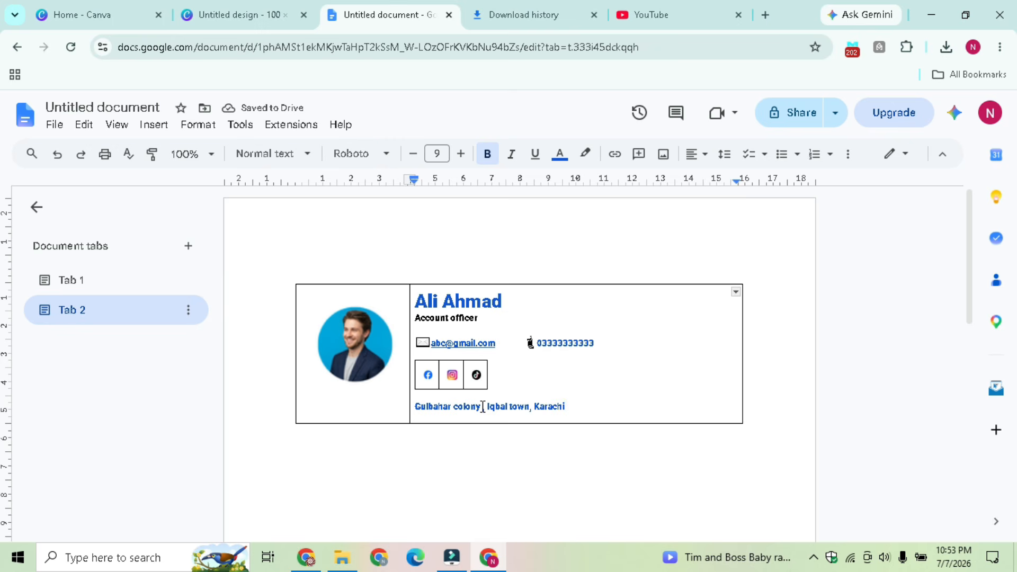
# Type the person's address on the new line below the icons and colour it black
pyautogui.moveTo(565, 398); pyautogui.dragTo(410, 409)
pyautogui.click(575, 408)
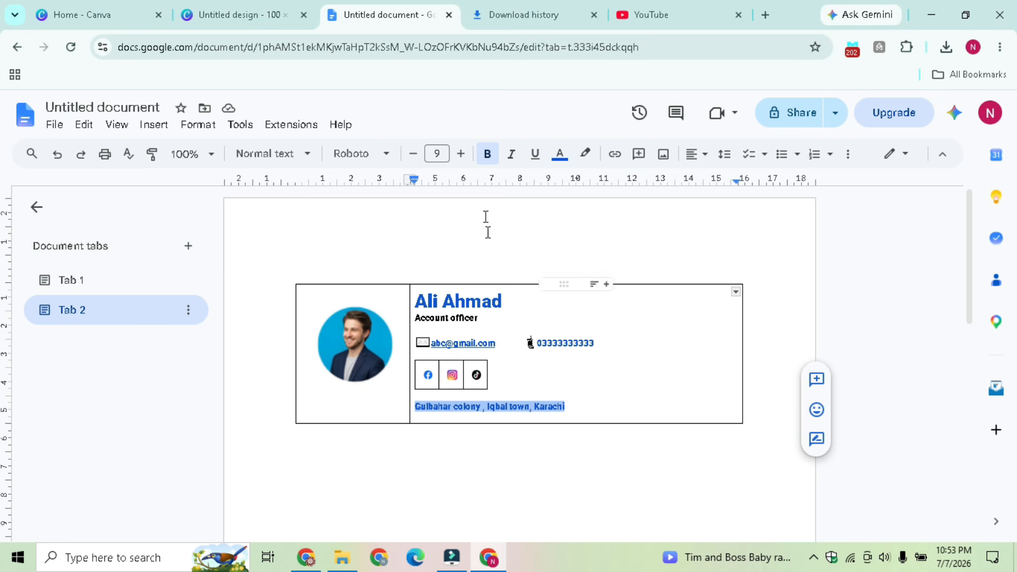
pyautogui.click(560, 158)
pyautogui.click(565, 183)
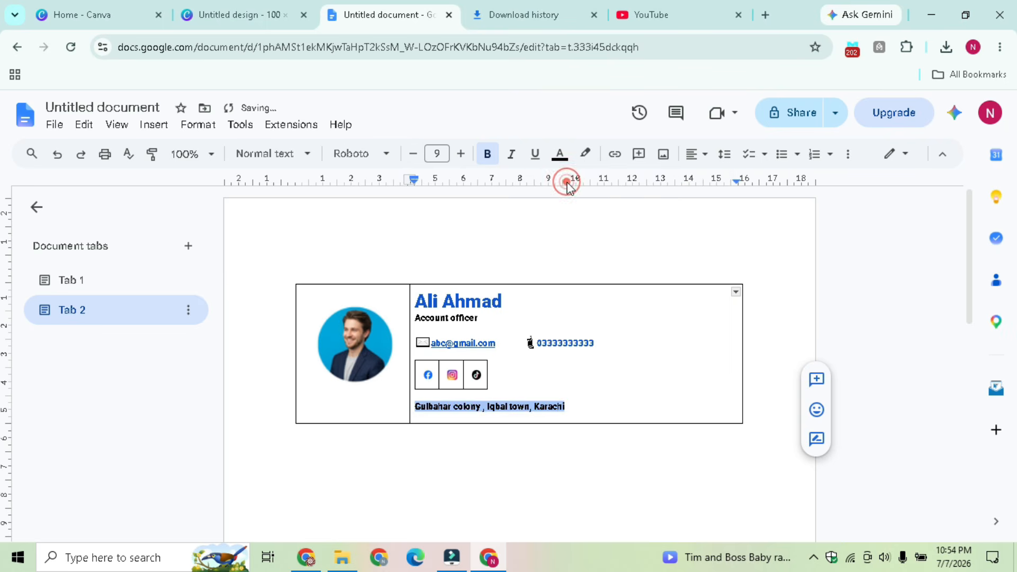
pyautogui.click(559, 382)
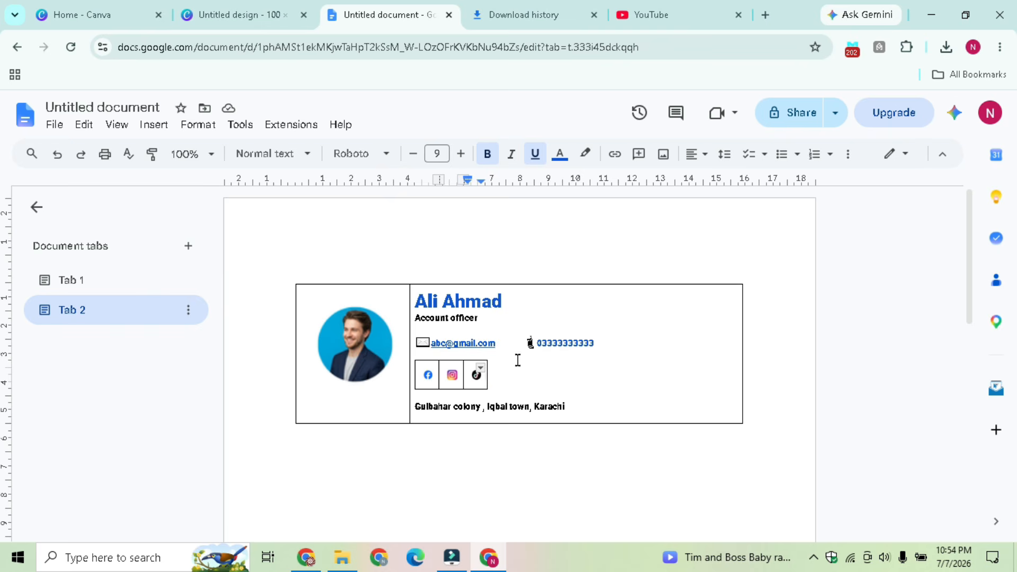
# Put the phone number on its own line, then select the table's first column
pyautogui.click(527, 343)
pyautogui.press('Return')
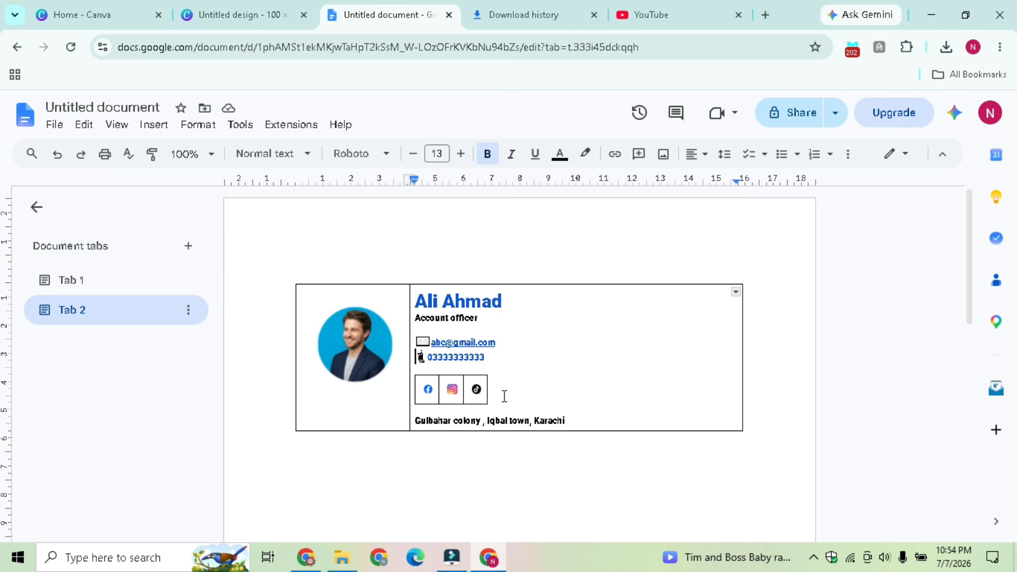
pyautogui.click(363, 286)
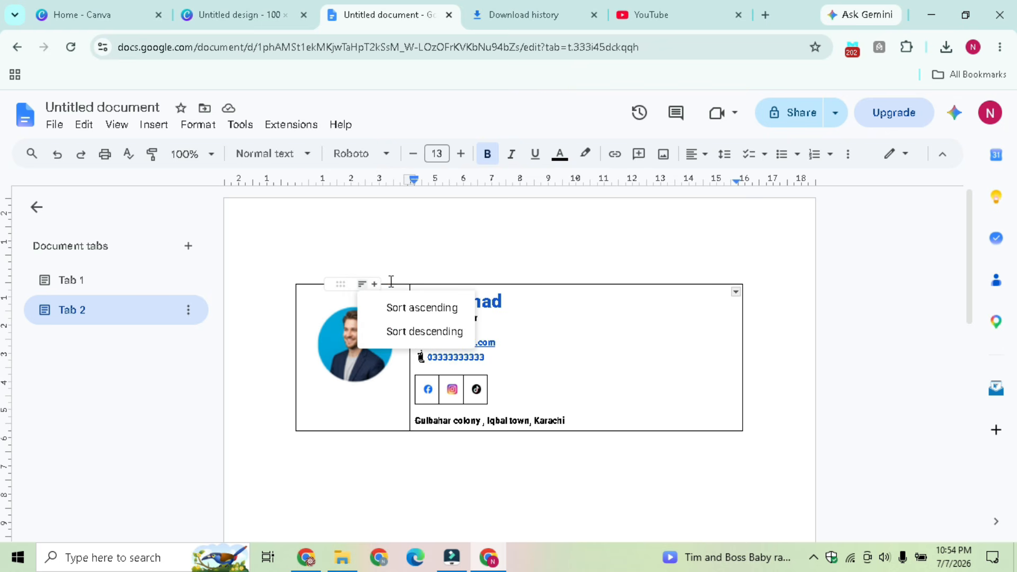
pyautogui.click(393, 280)
pyautogui.click(393, 283)
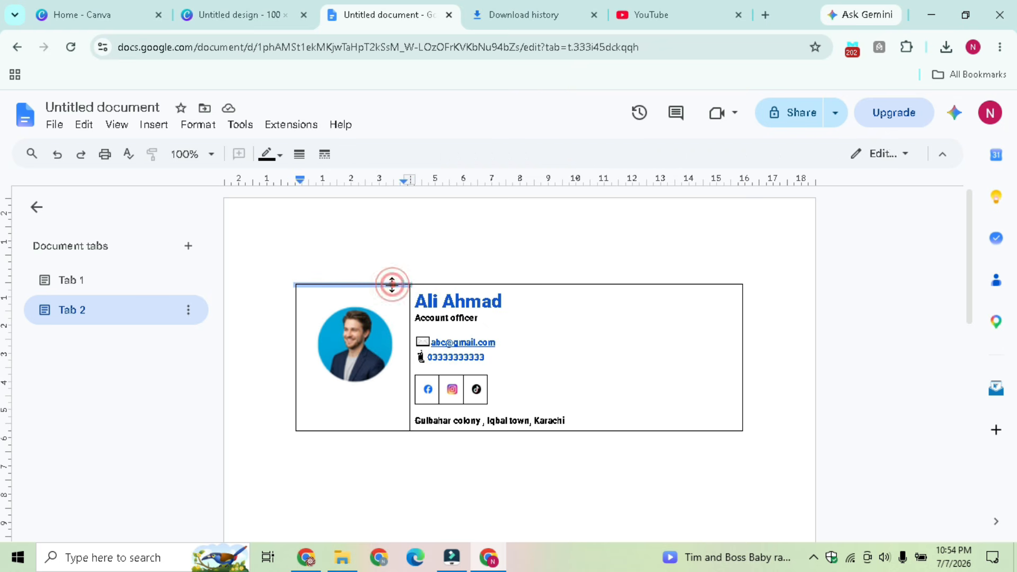
# Set 0pt border width on the first column, top borders, and lines between the social icons
pyautogui.click(300, 154)
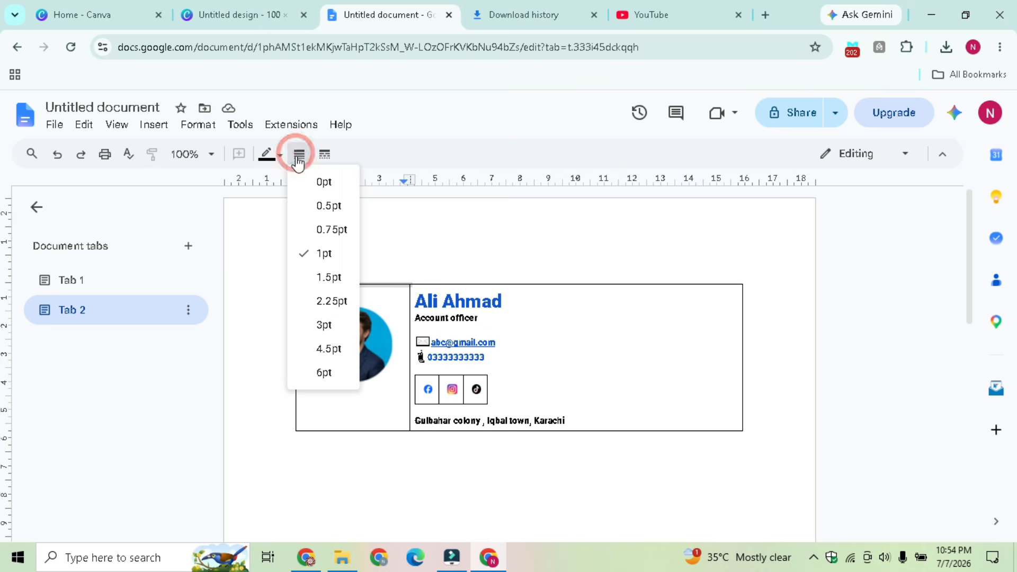
pyautogui.click(315, 182)
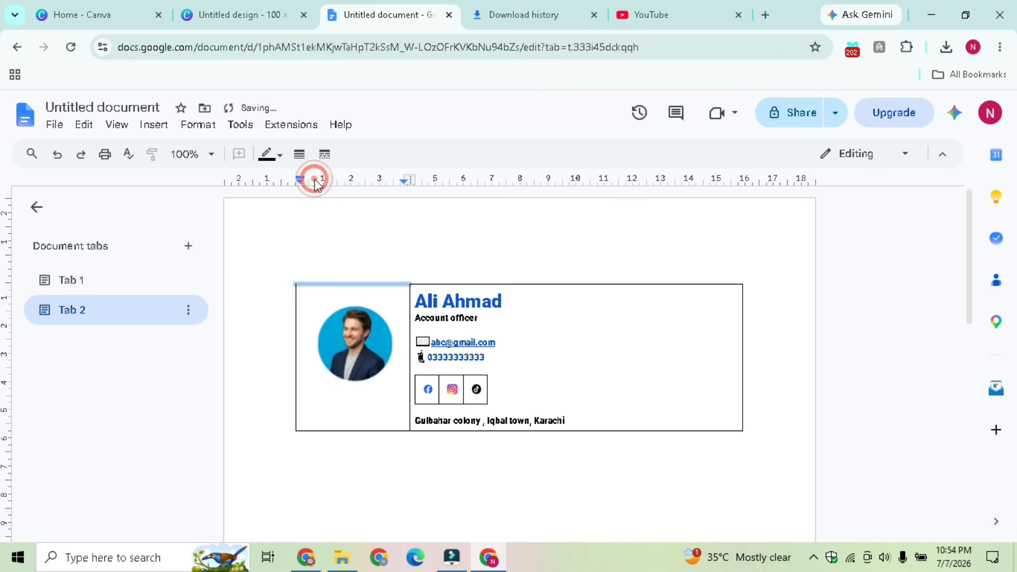
pyautogui.click(588, 285)
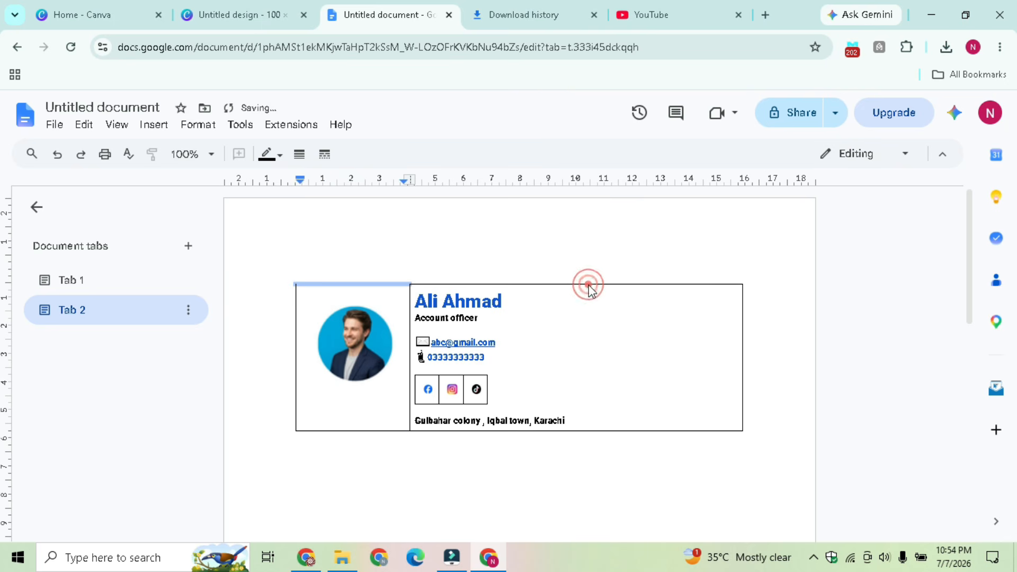
pyautogui.click(537, 284)
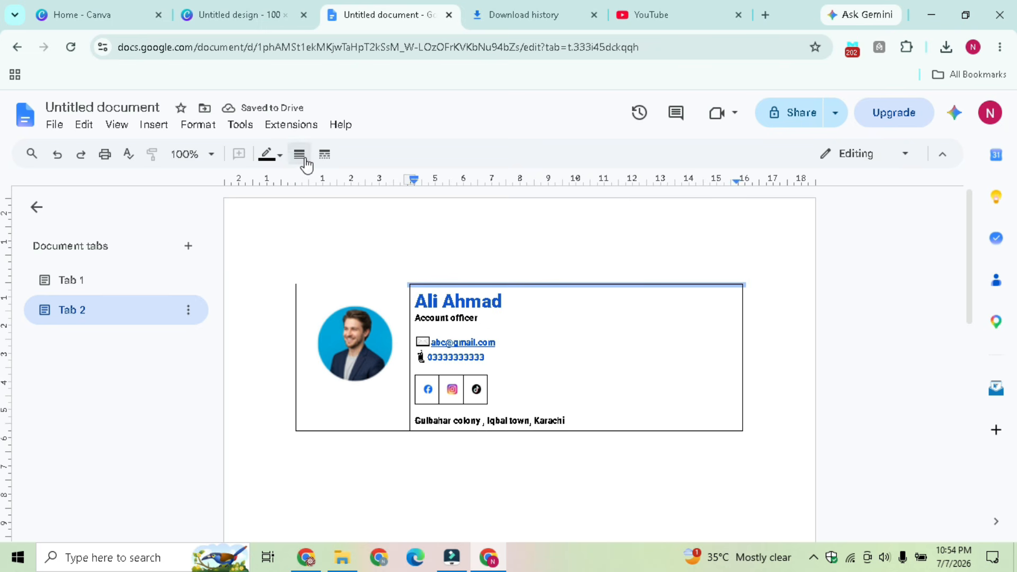
pyautogui.click(439, 387)
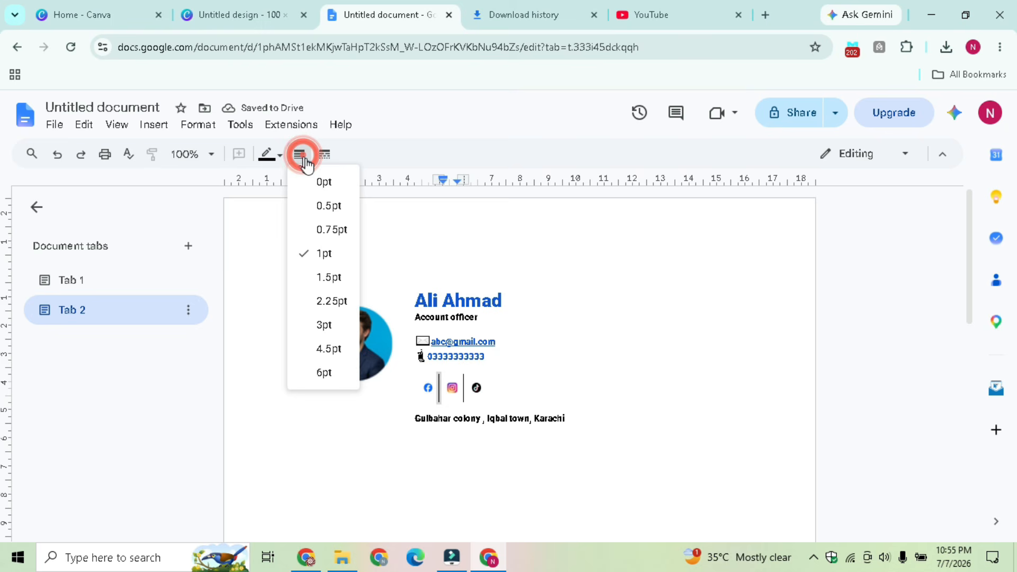
pyautogui.click(326, 179)
pyautogui.click(464, 389)
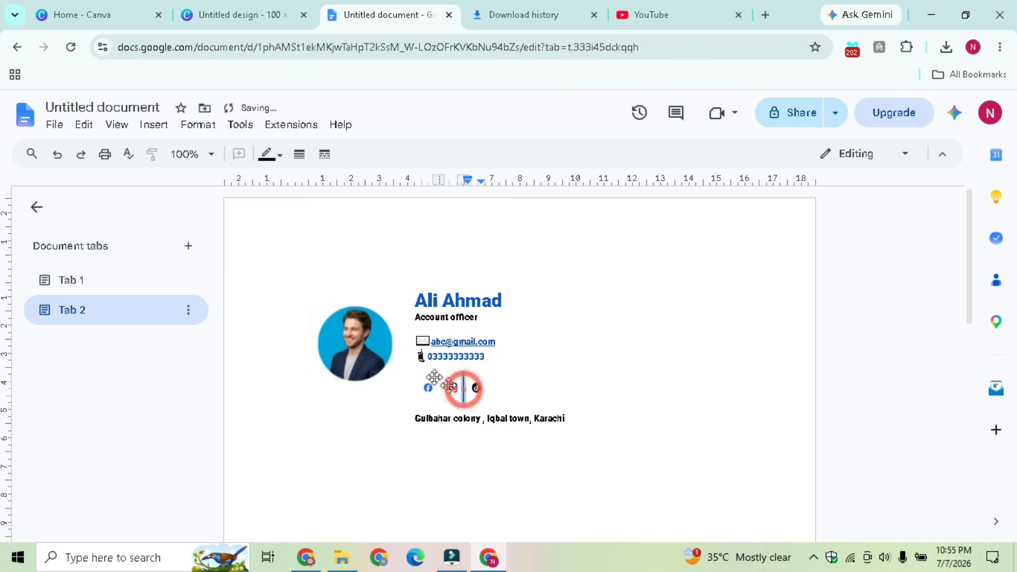
pyautogui.click(299, 154)
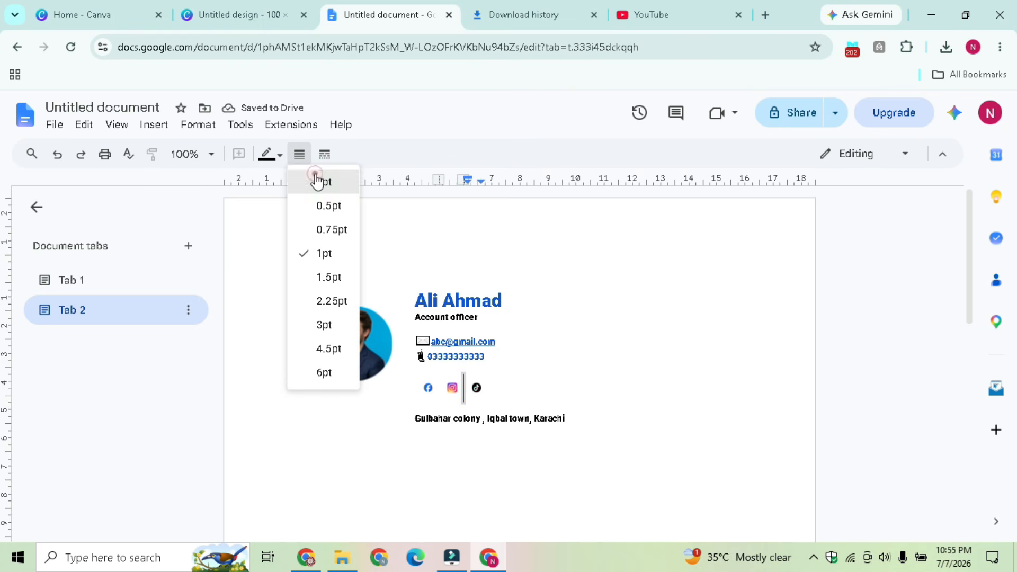
pyautogui.click(317, 181)
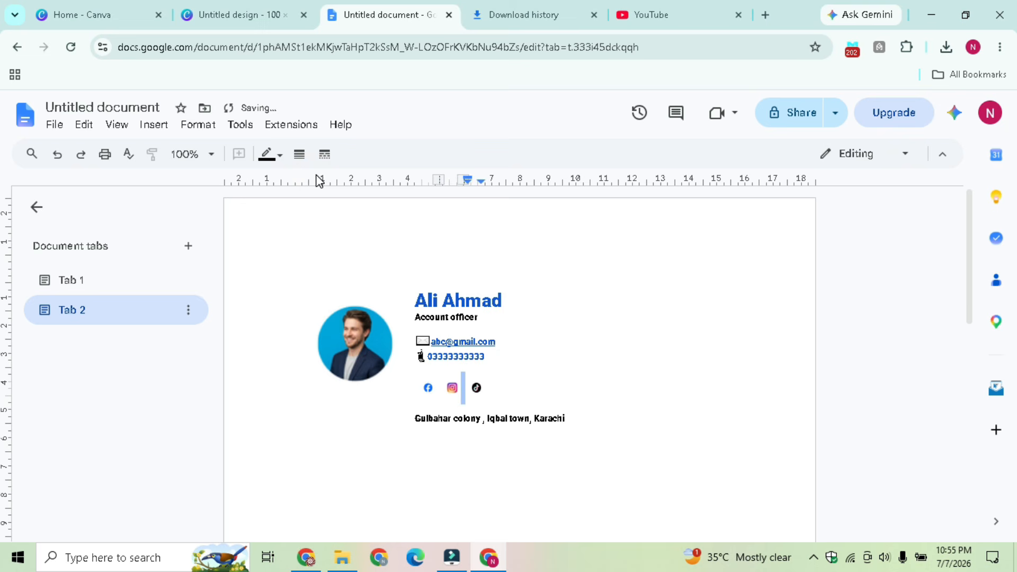
pyautogui.click(338, 267)
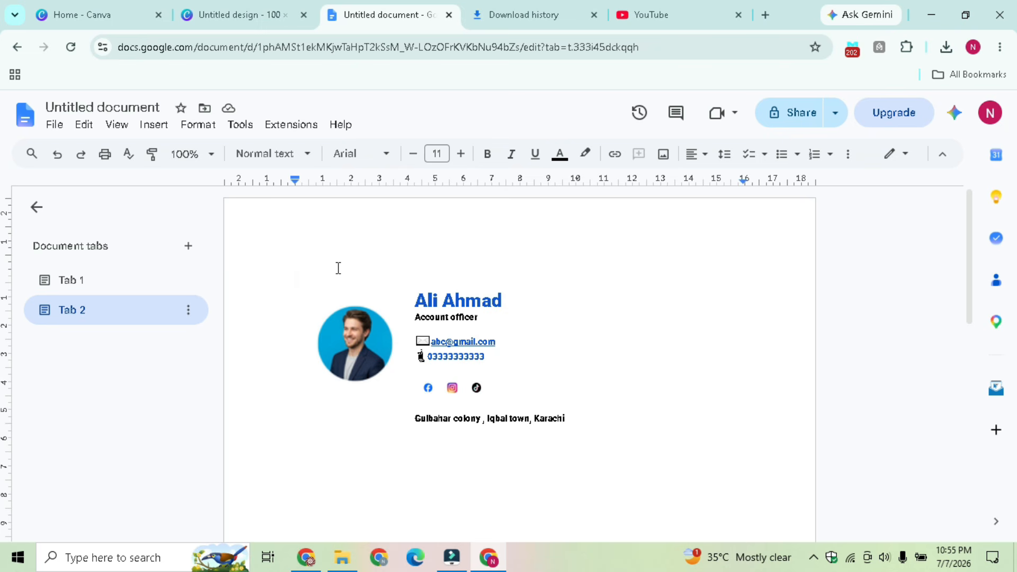
# Type 'Thanks & Regards' on the empty line above the signature table
pyautogui.write('Thanks ')
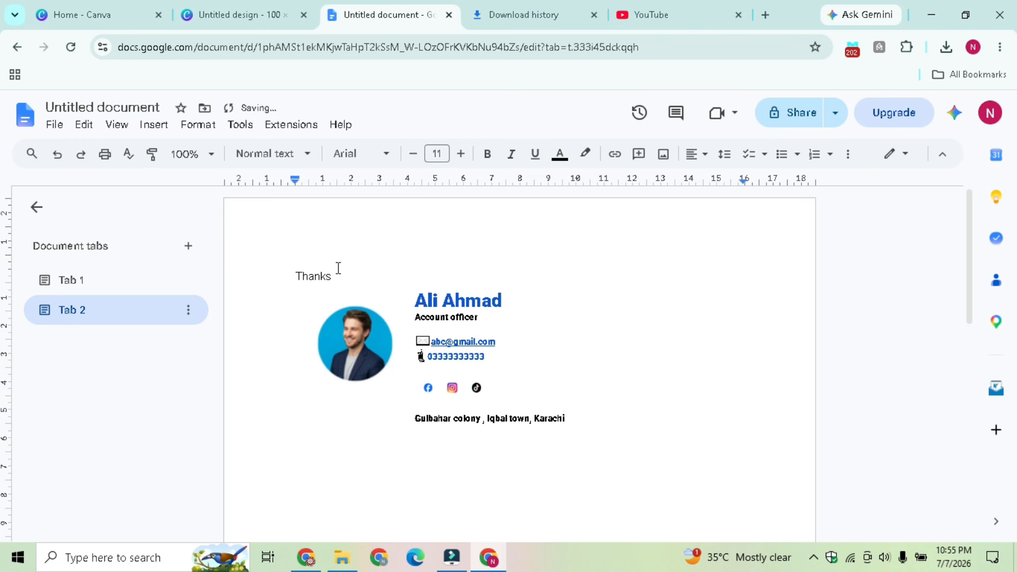
pyautogui.write('$')
pyautogui.press('BackSpace')
pyautogui.write('%')
pyautogui.press('BackSpace')
pyautogui.write('& Regards')
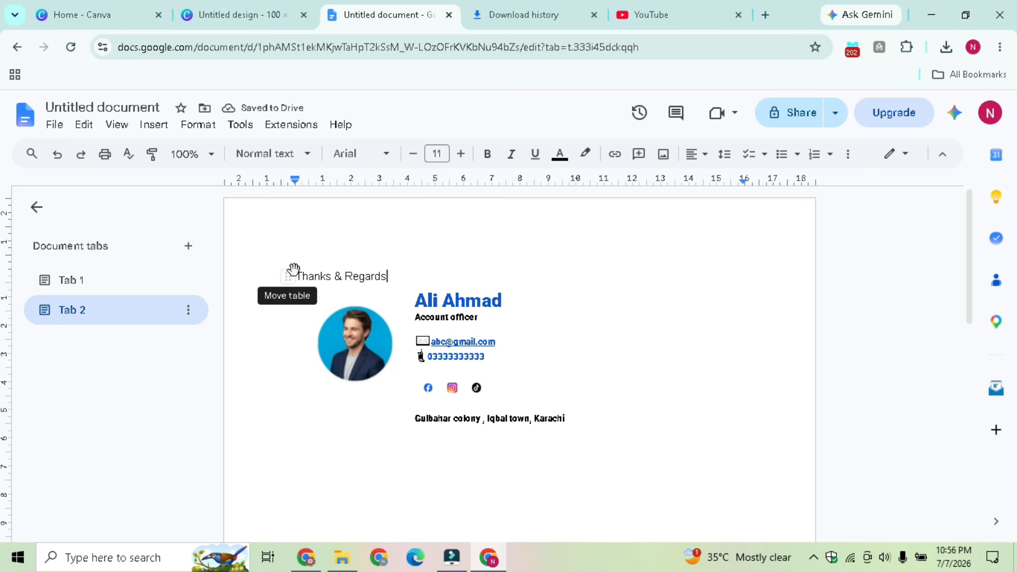
pyautogui.click(388, 276)
# Make the Thanks & Regards text bold and dark blue
pyautogui.moveTo(389, 276); pyautogui.dragTo(295, 276)
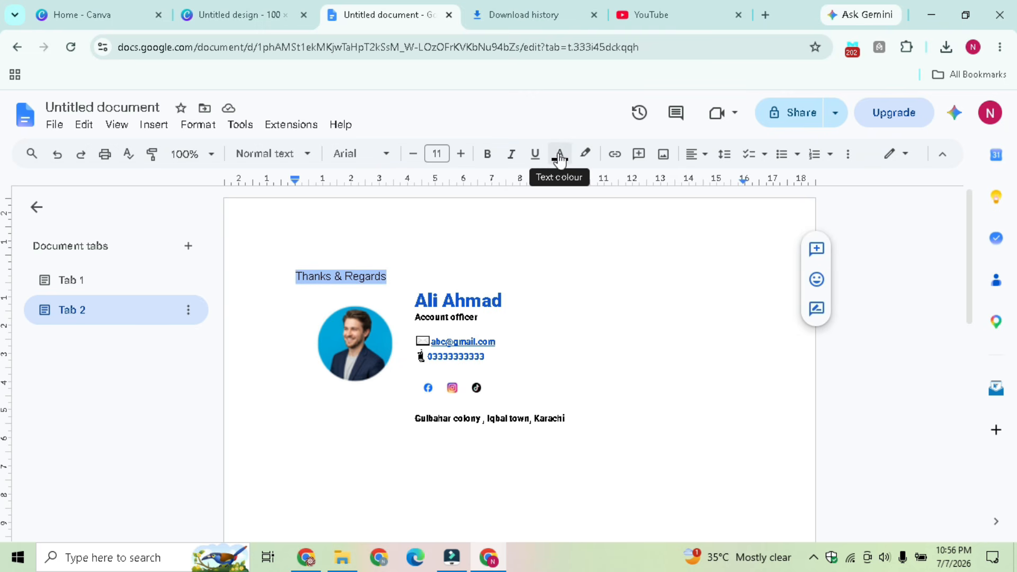
pyautogui.click(488, 155)
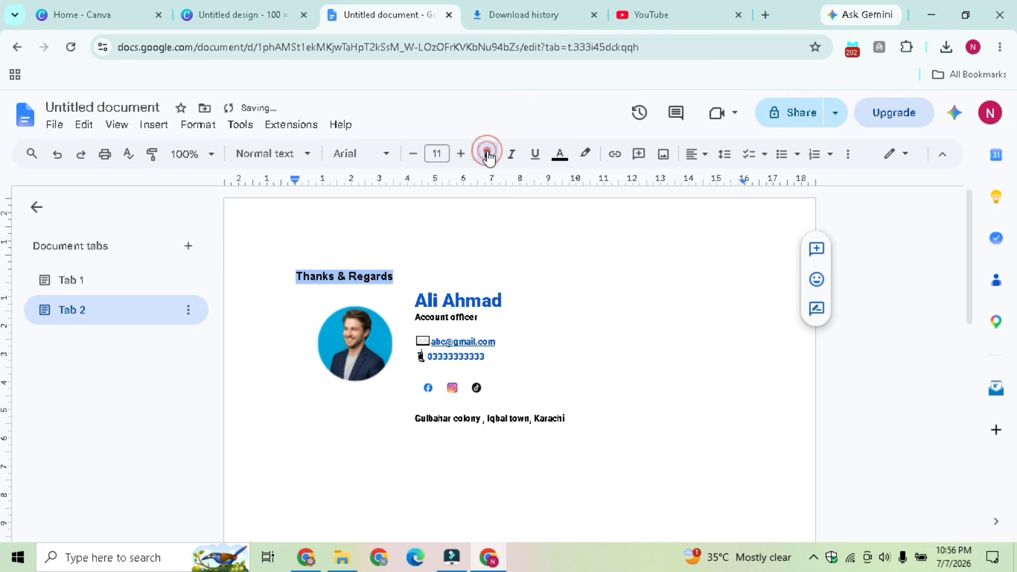
pyautogui.click(559, 154)
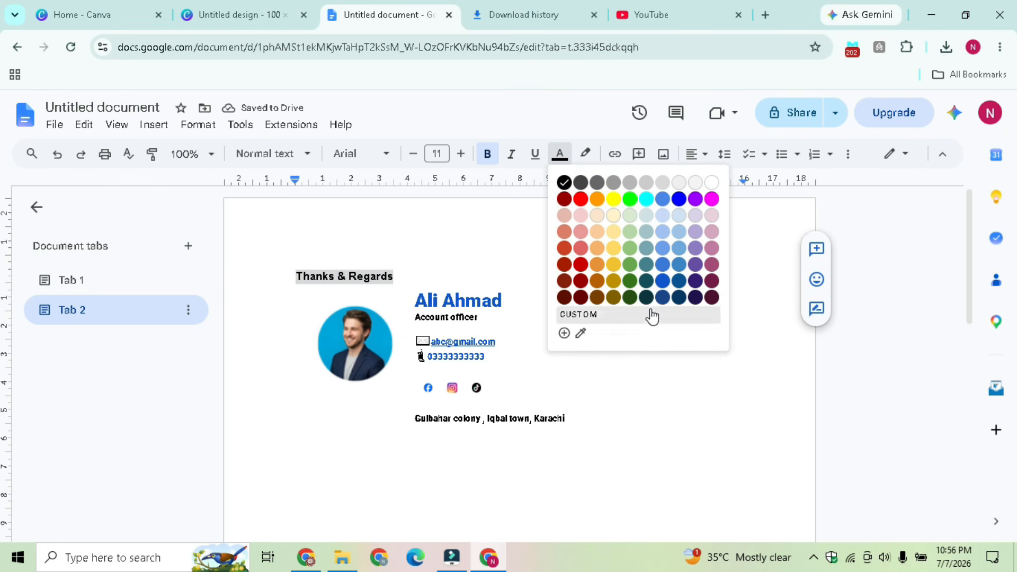
pyautogui.click(661, 281)
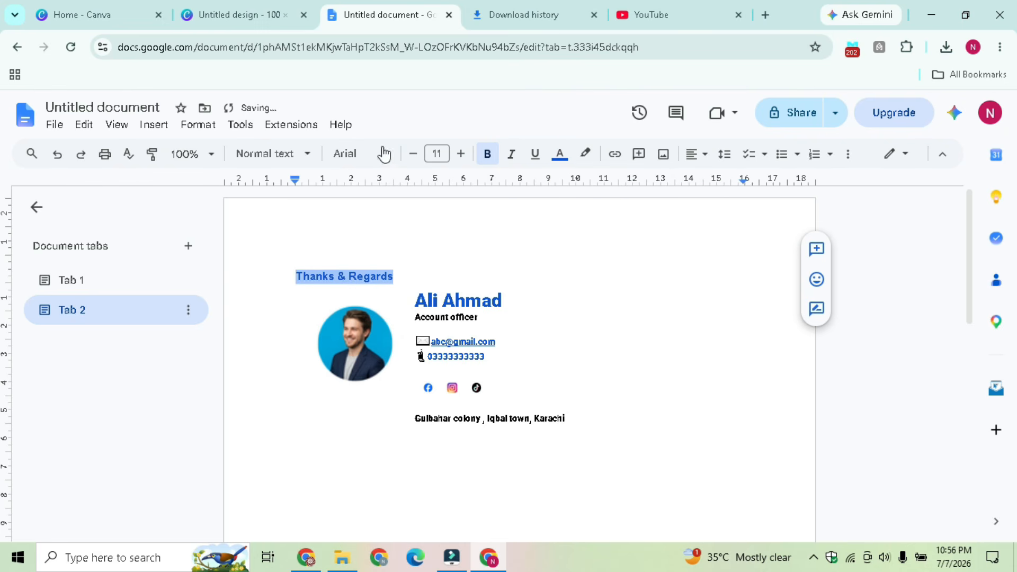
# Change the Thanks & Regards font to EB Garamond Semi Bold
pyautogui.click(352, 154)
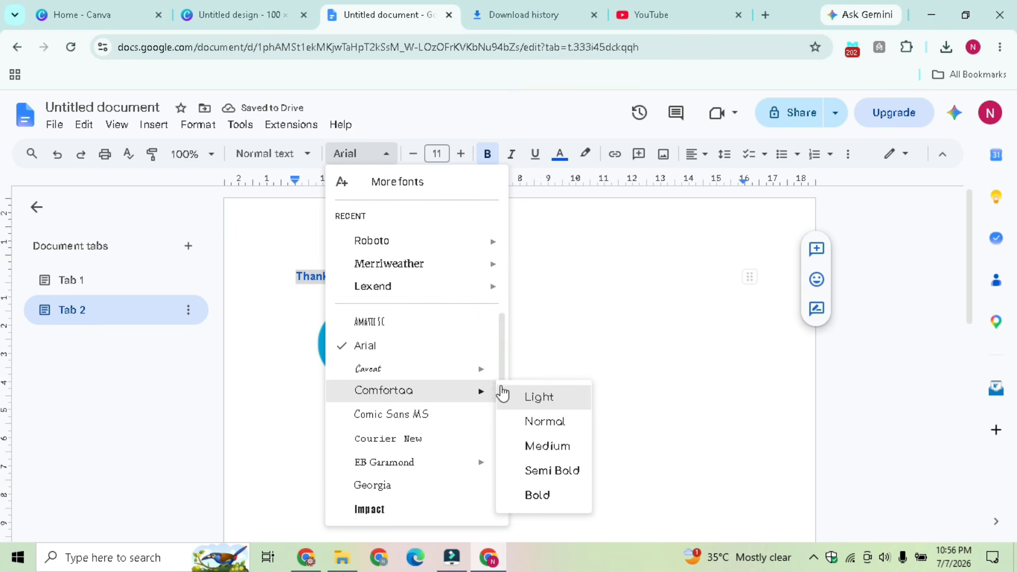
pyautogui.moveTo(477, 381)
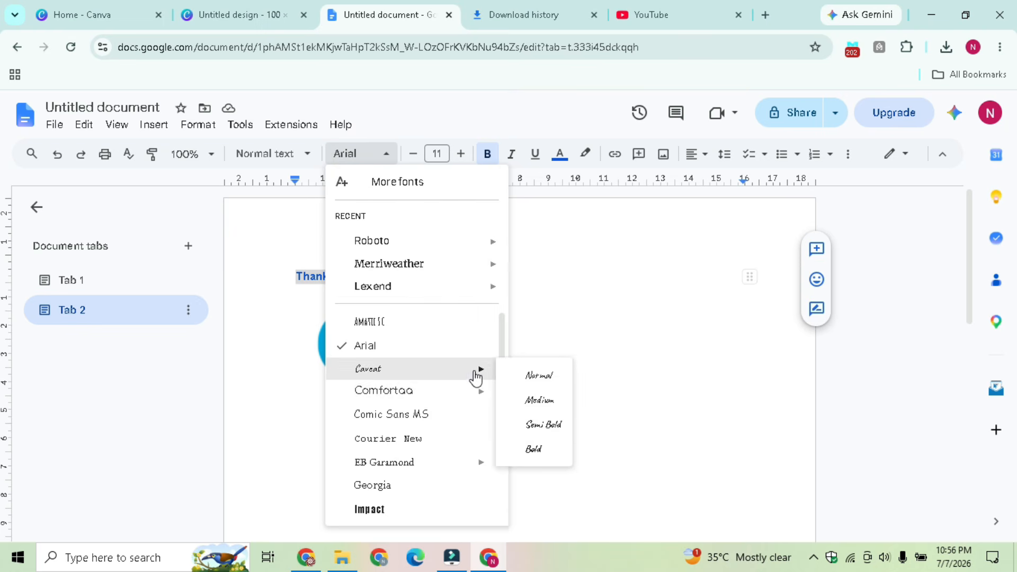
pyautogui.scroll(-3, 502, 343)
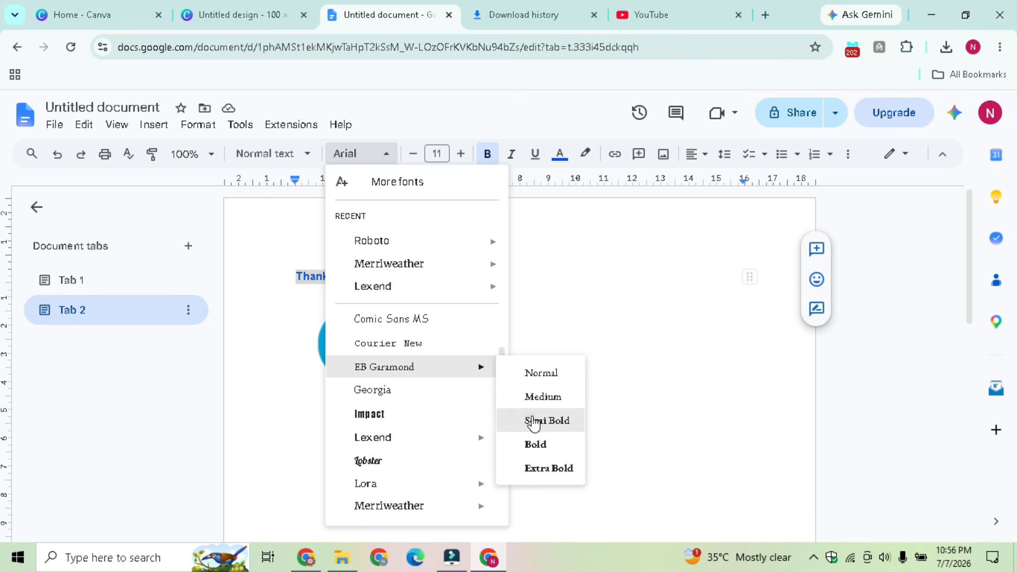
pyautogui.click(534, 423)
pyautogui.click(571, 369)
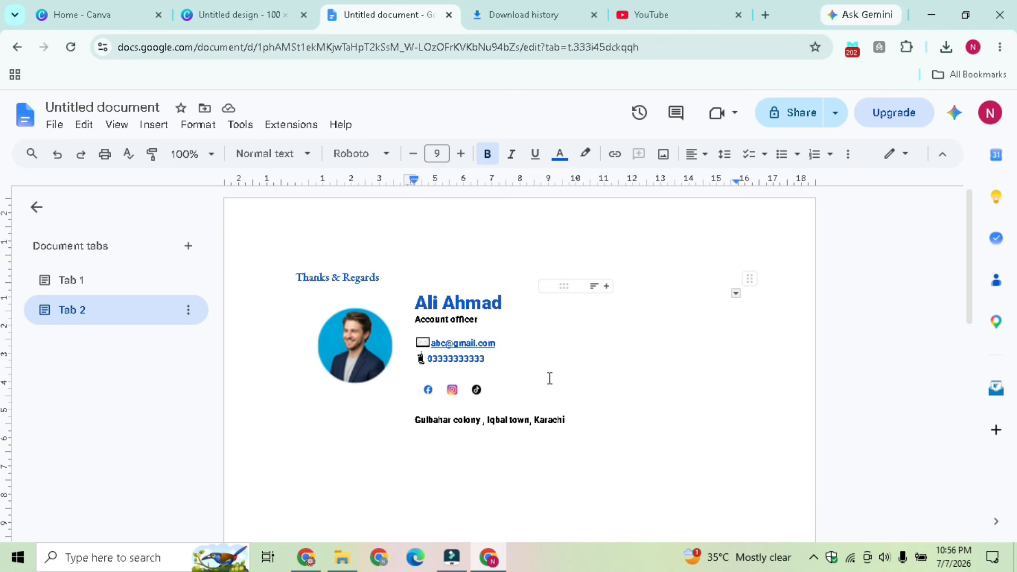
# Check the TikTok icon's link, then select the whole document with Ctrl+A
pyautogui.click(475, 390)
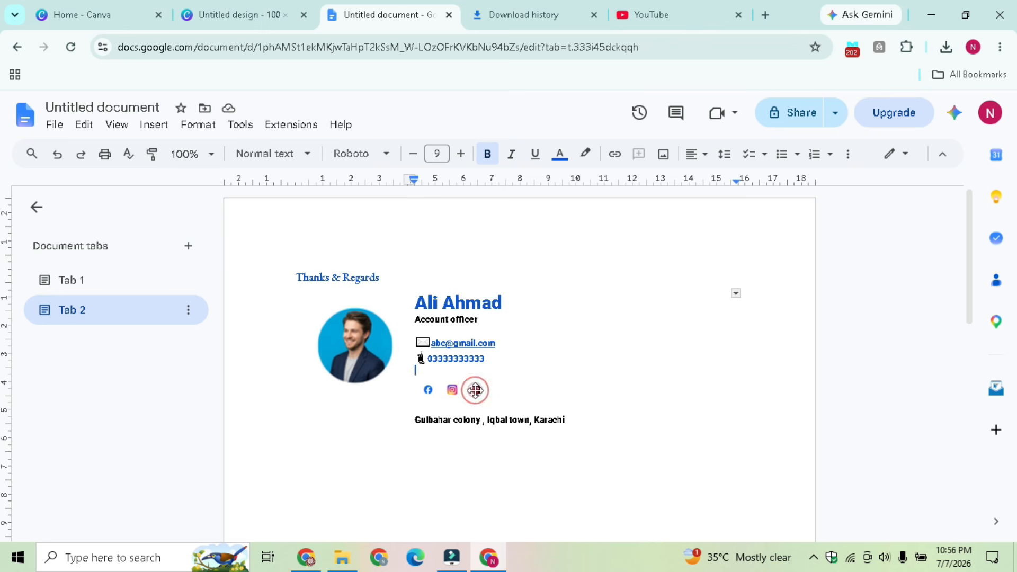
pyautogui.click(583, 360)
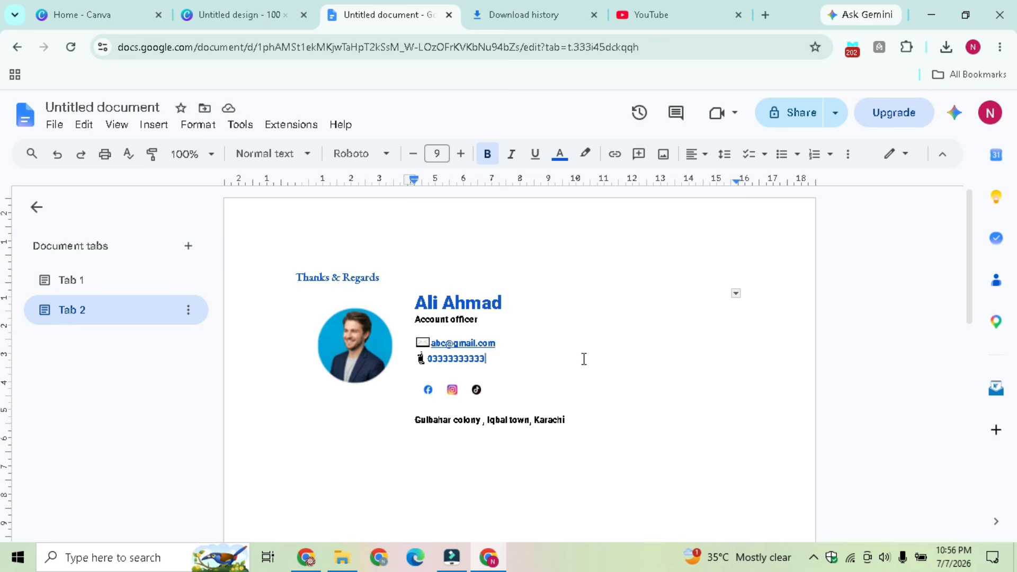
pyautogui.hotkey('ctrl', 'a')
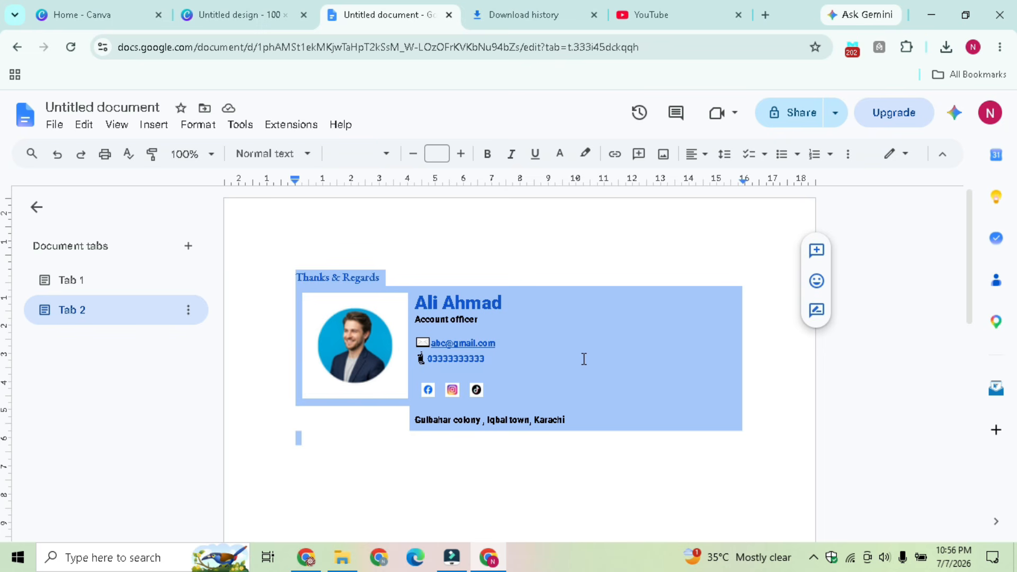
pyautogui.click(767, 16)
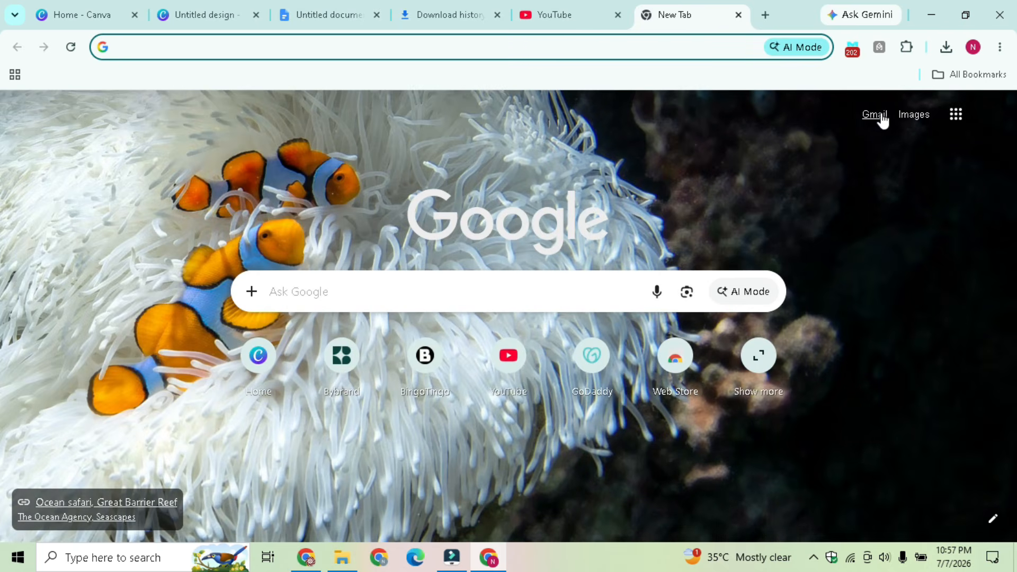
# Load the Gmail inbox in the new tab and show its quick settings panel
pyautogui.click(879, 115)
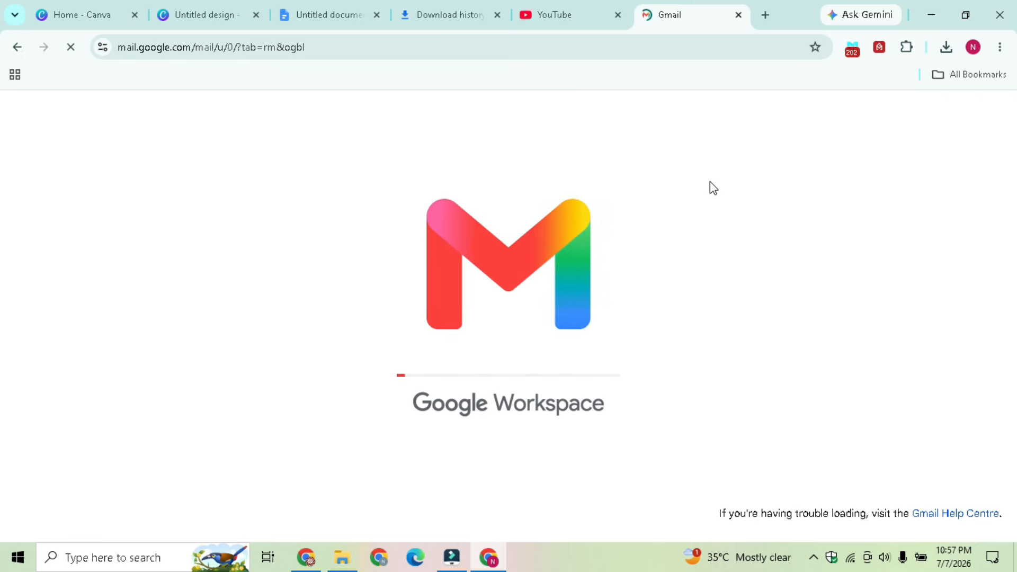
pyautogui.click(806, 115)
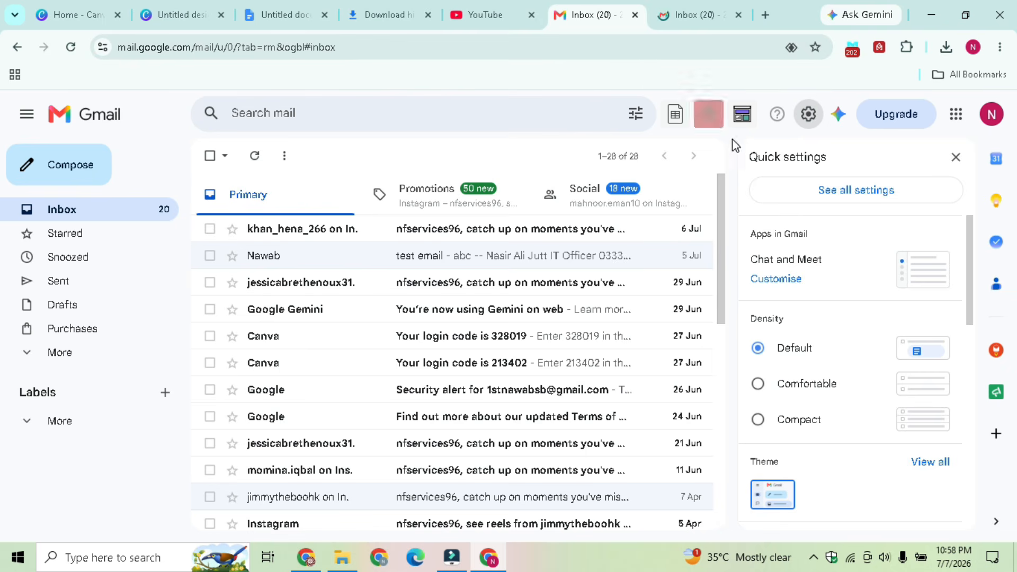
# Open Gmail's full settings, close the duplicate inbox tab, and scroll down to Signature
pyautogui.click(870, 200)
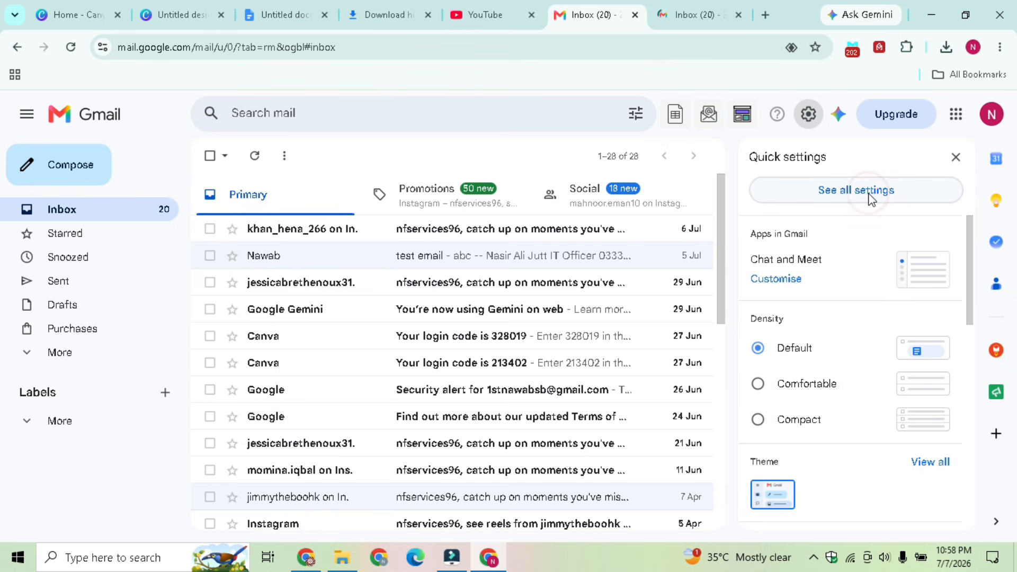
pyautogui.click(738, 15)
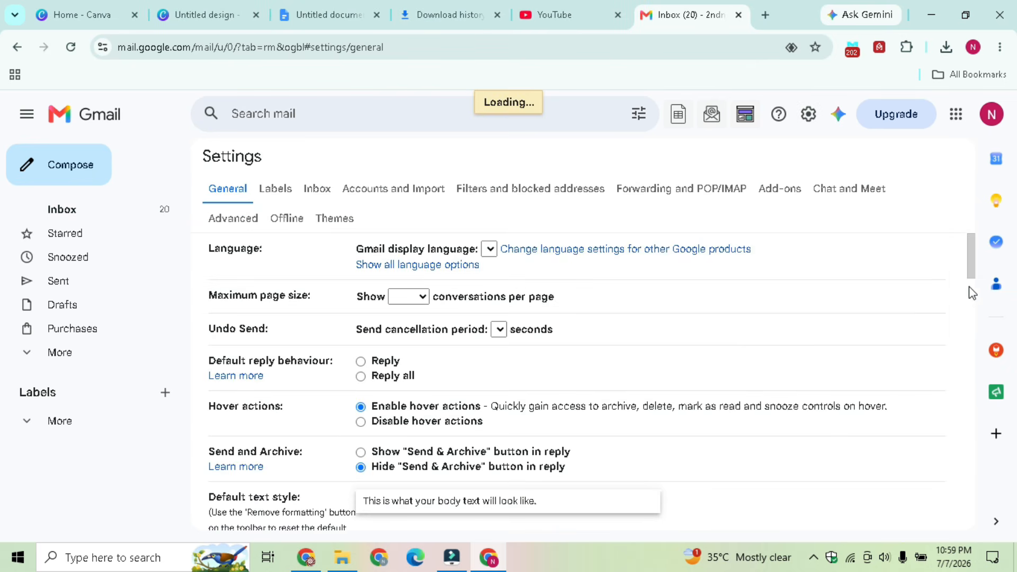
pyautogui.moveTo(971, 251)
pyautogui.mouseDown()
pyautogui.moveTo(964, 338)
pyautogui.moveTo(977, 443)
pyautogui.mouseUp()
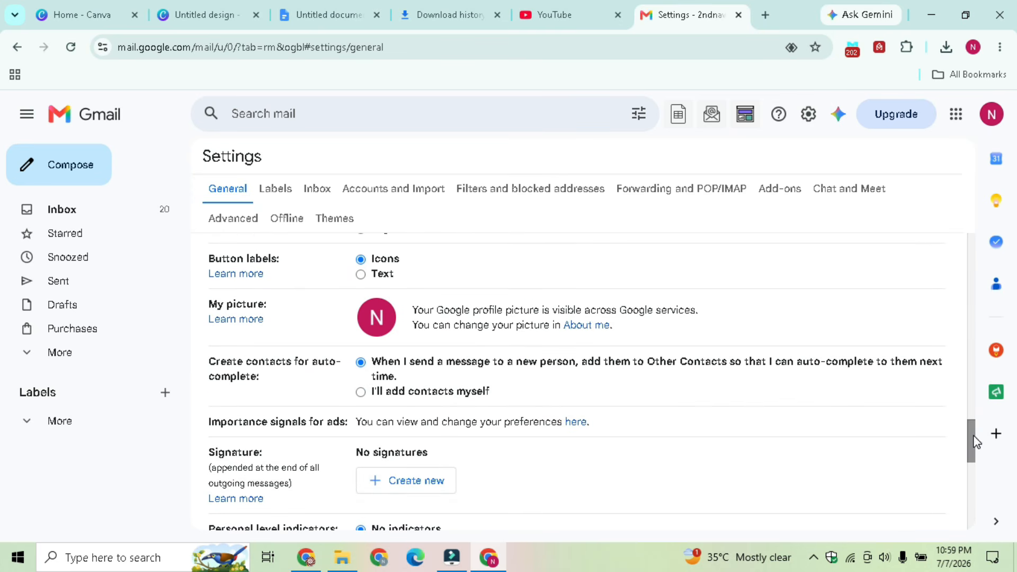
# Create a new empty signature named 'NF Services'
pyautogui.click(426, 483)
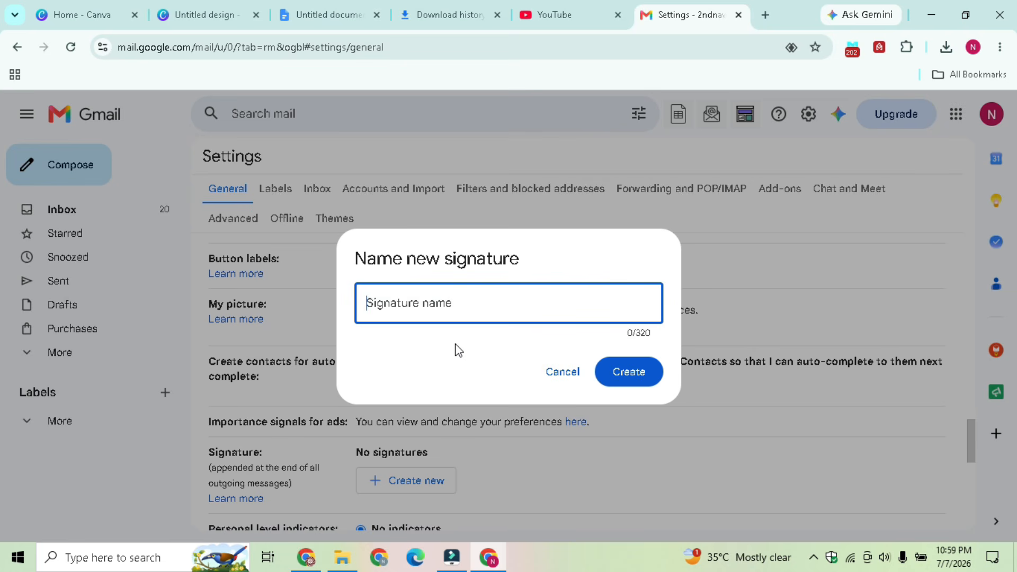
pyautogui.write('N')
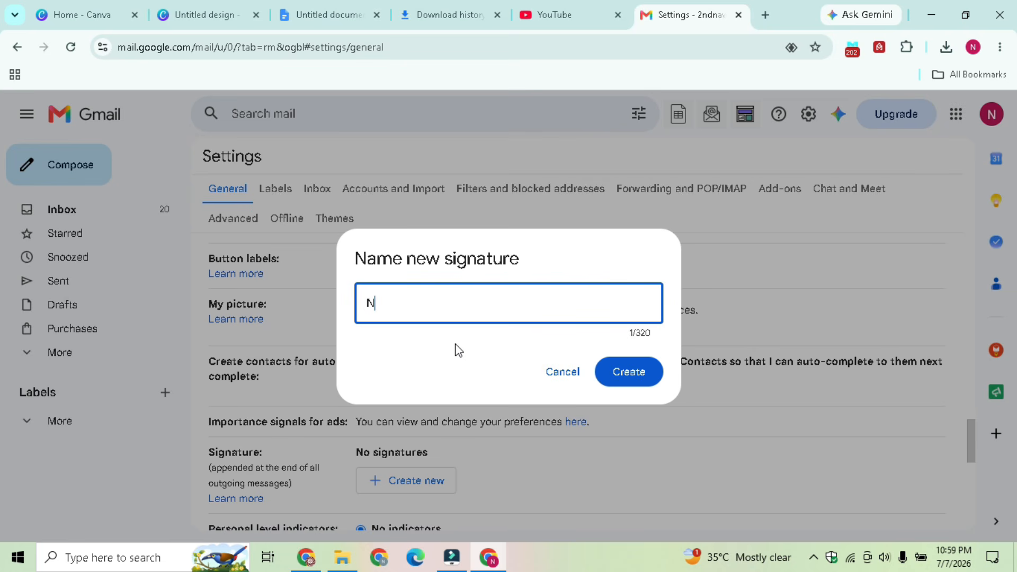
pyautogui.write('F Servicr')
pyautogui.press('BackSpace')
pyautogui.write('es')
pyautogui.click(621, 369)
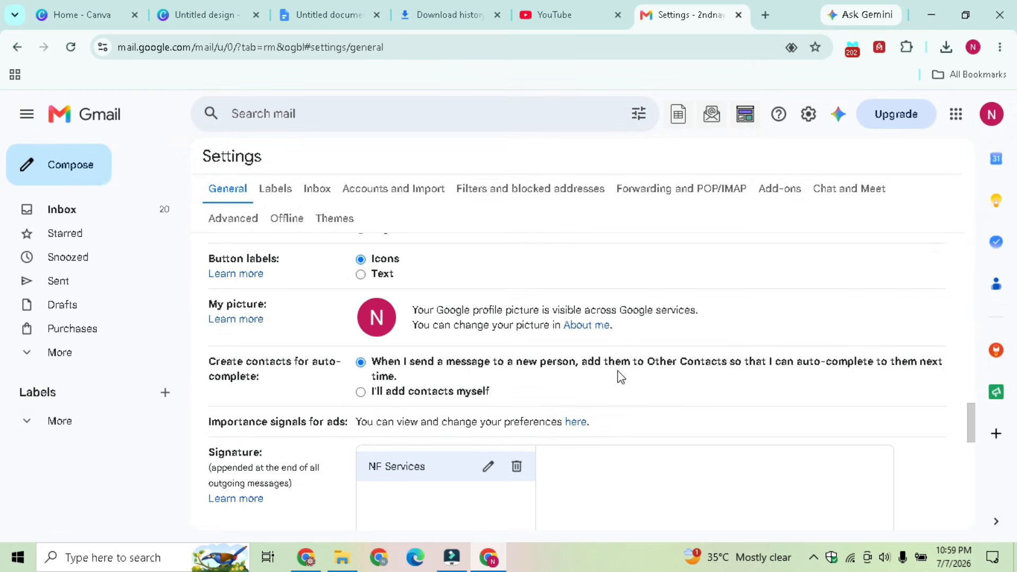
# Paste the copied Thanks & Regards card into the NF Services signature editor
pyautogui.click(607, 467)
pyautogui.hotkey('ctrl', 'v')
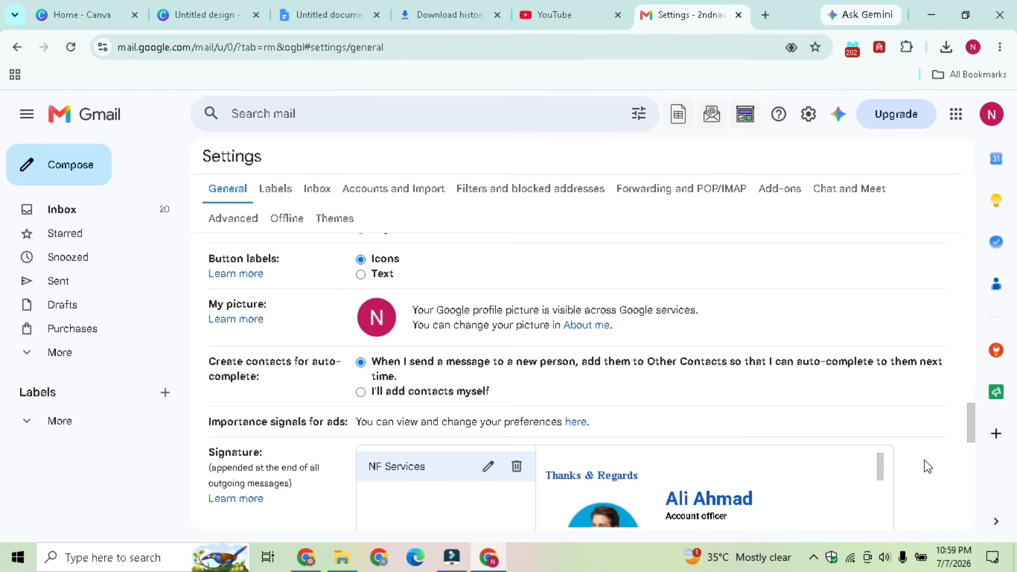
pyautogui.moveTo(880, 466); pyautogui.dragTo(880, 513)
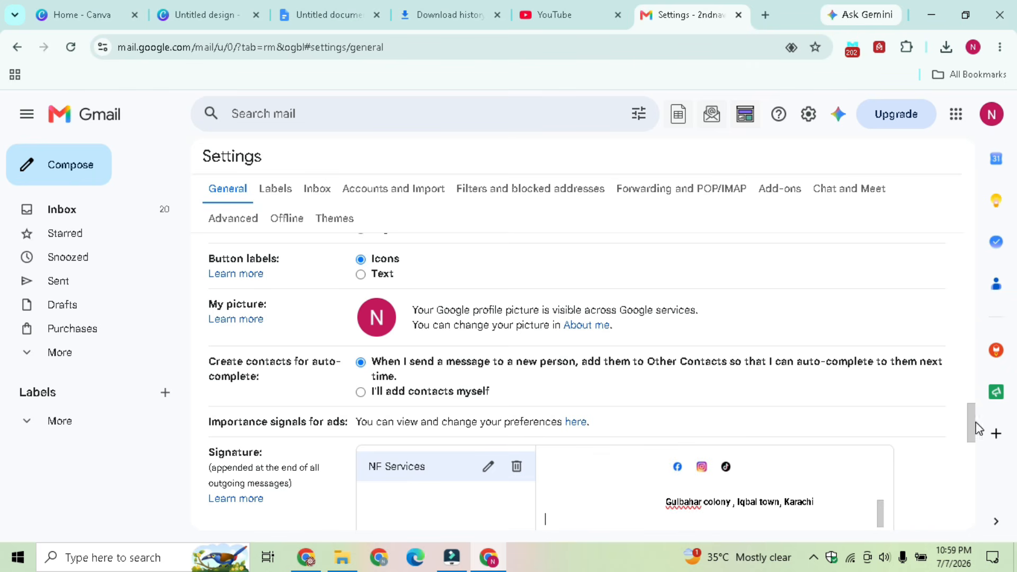
pyautogui.moveTo(971, 430)
pyautogui.mouseDown()
pyautogui.moveTo(979, 535)
pyautogui.moveTo(967, 473)
pyautogui.mouseUp()
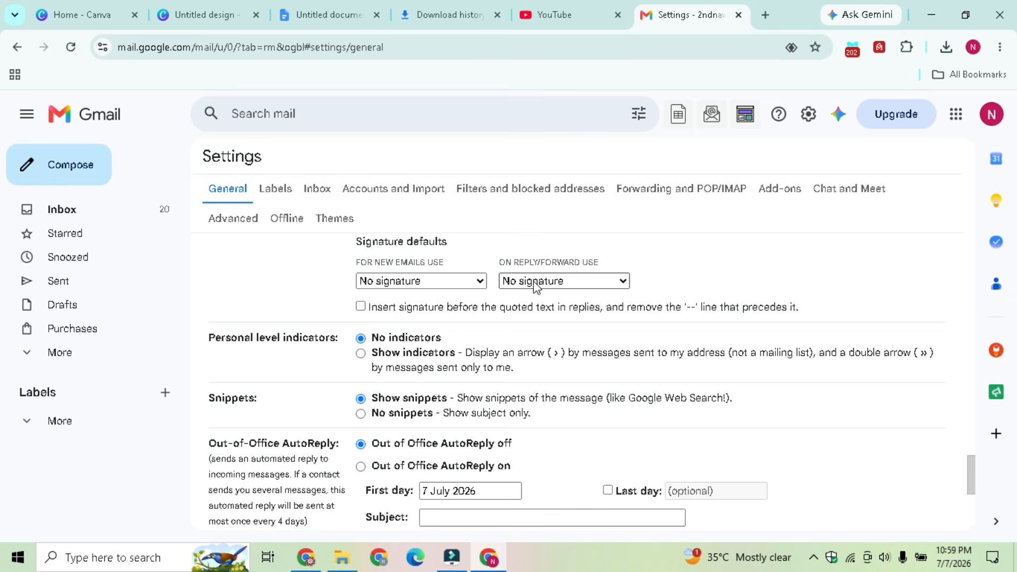
# Choose NF Services for both new emails and replies/forwards, then save the changes
pyautogui.click(466, 281)
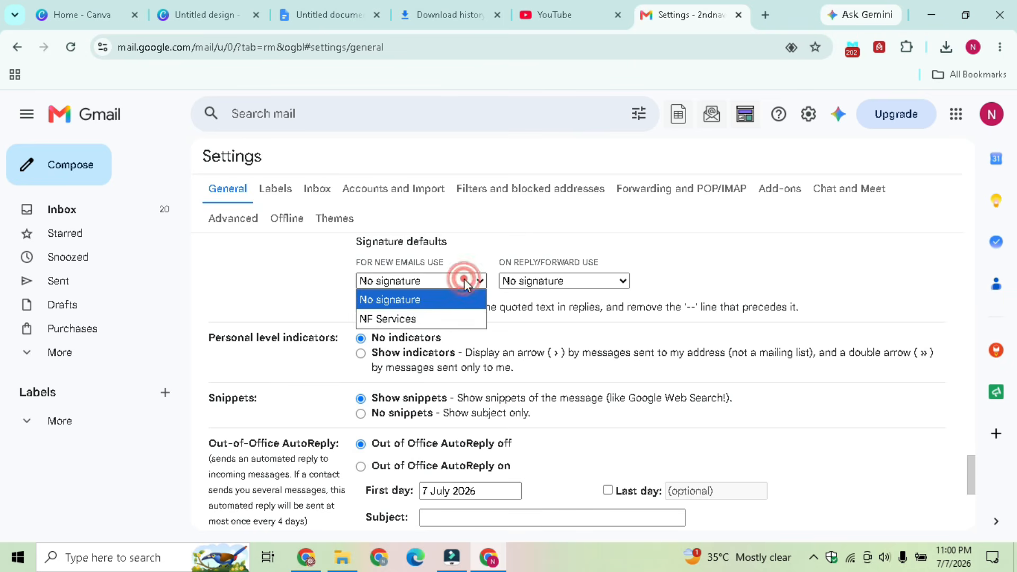
pyautogui.click(426, 319)
pyautogui.click(554, 281)
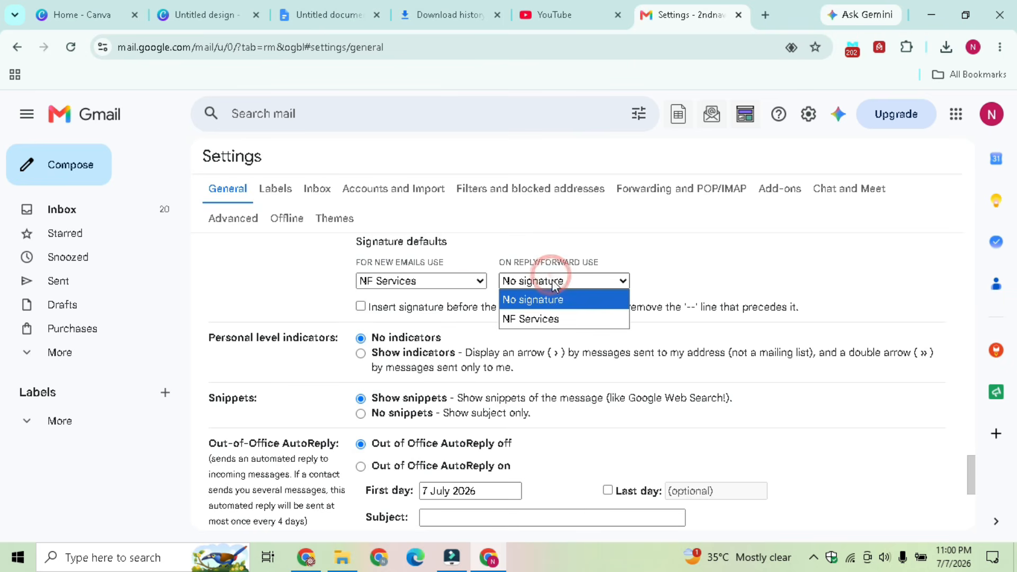
pyautogui.click(544, 314)
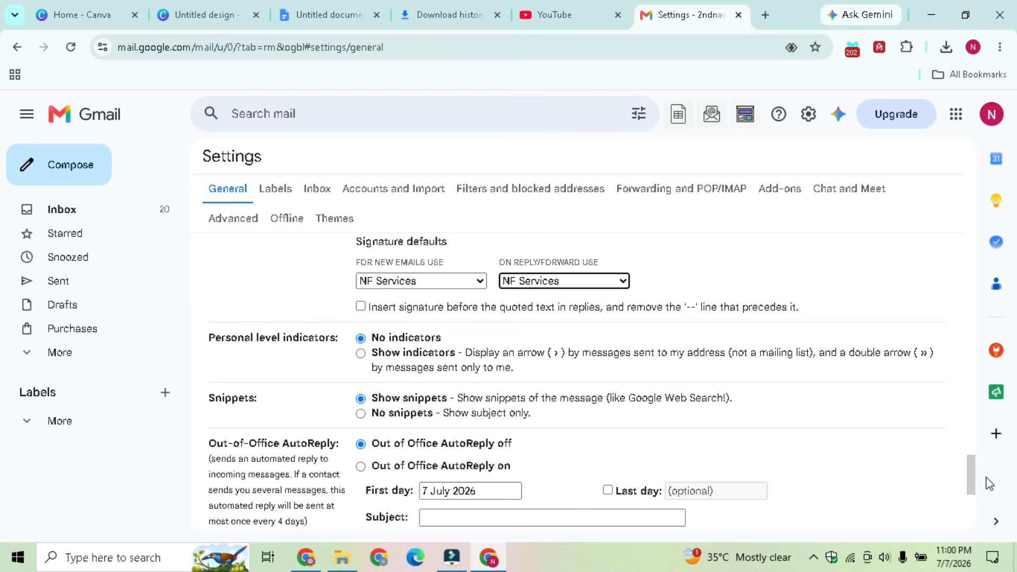
pyautogui.moveTo(973, 470); pyautogui.dragTo(974, 508)
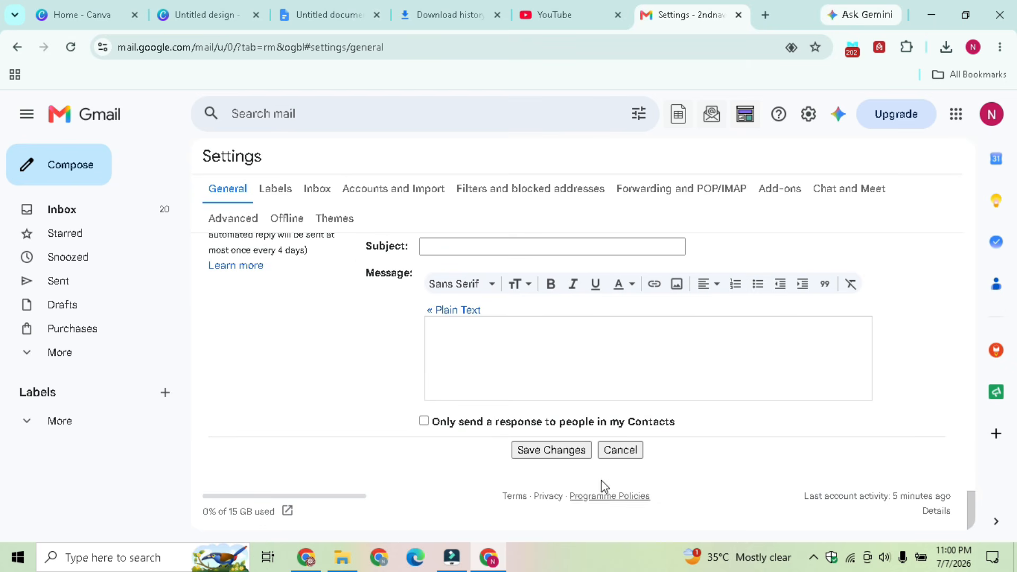
pyautogui.click(562, 452)
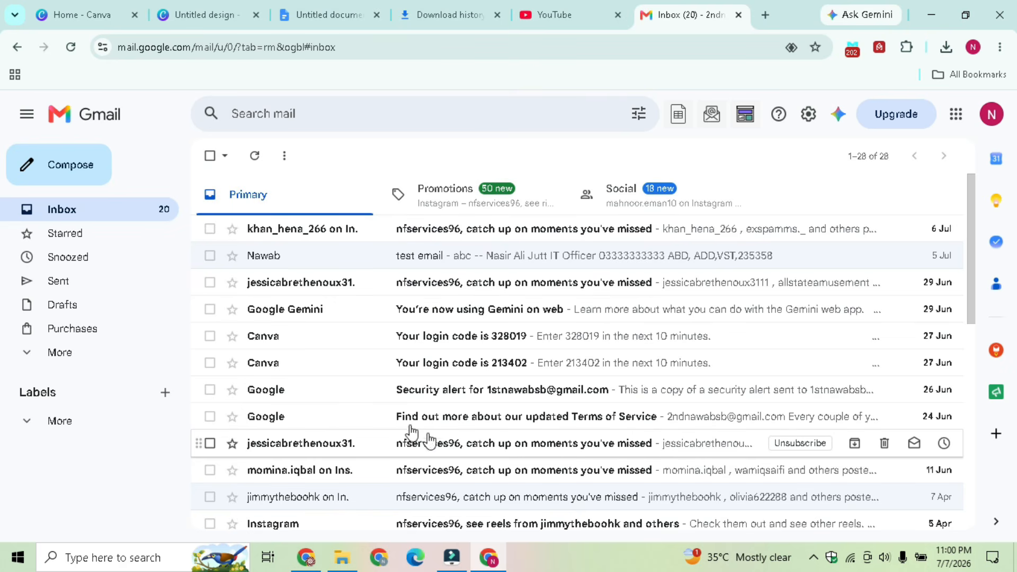
# Compose a new email and place the cursor above the auto-inserted NF Services signature
pyautogui.click(73, 177)
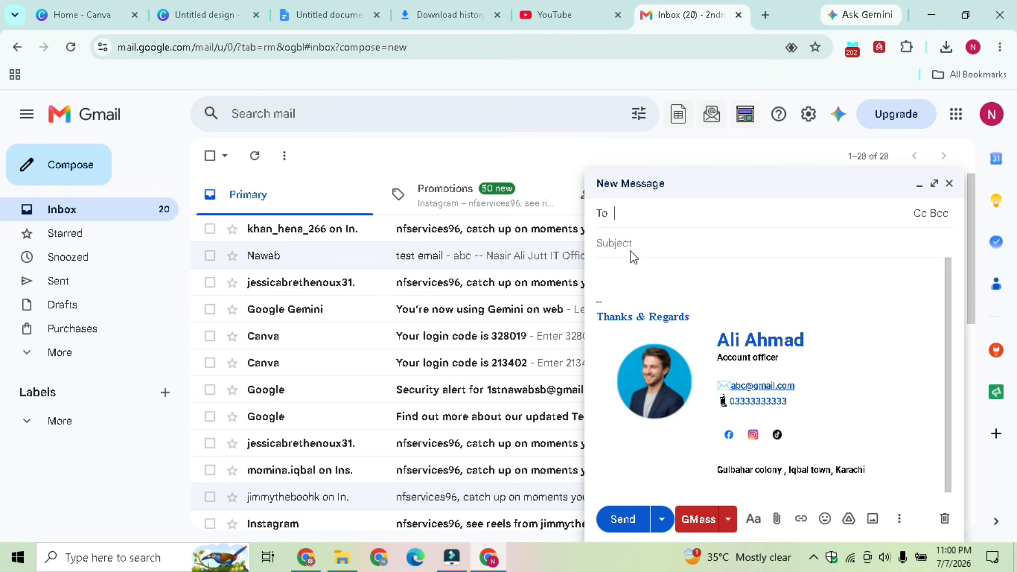
pyautogui.click(614, 269)
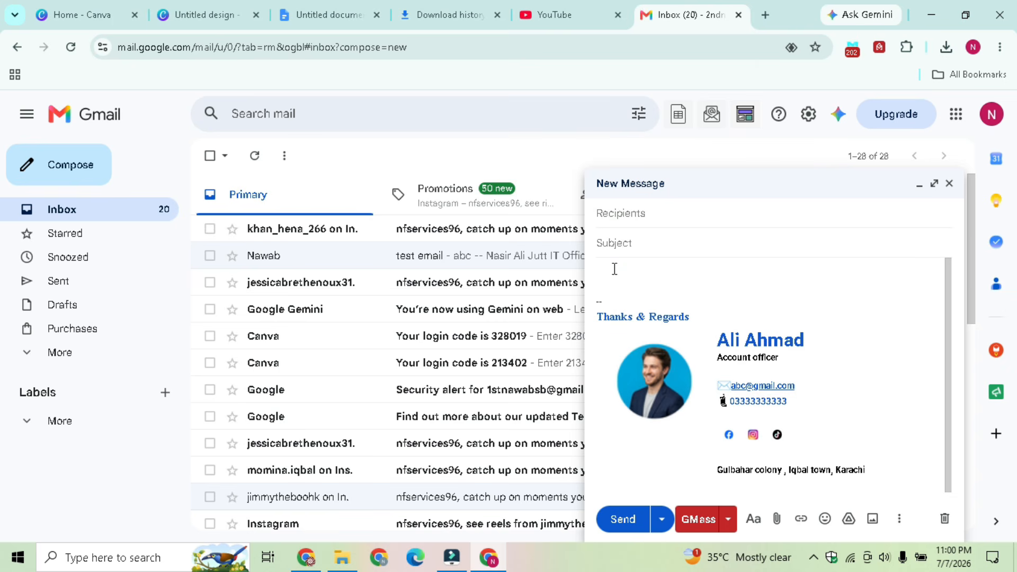